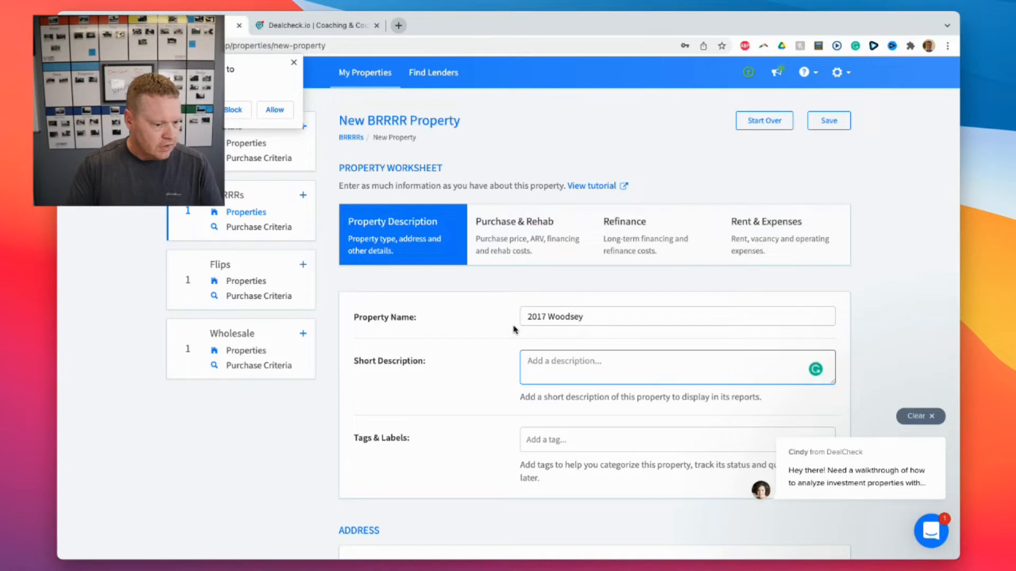
{"action": "type", "text": "Referral from"}
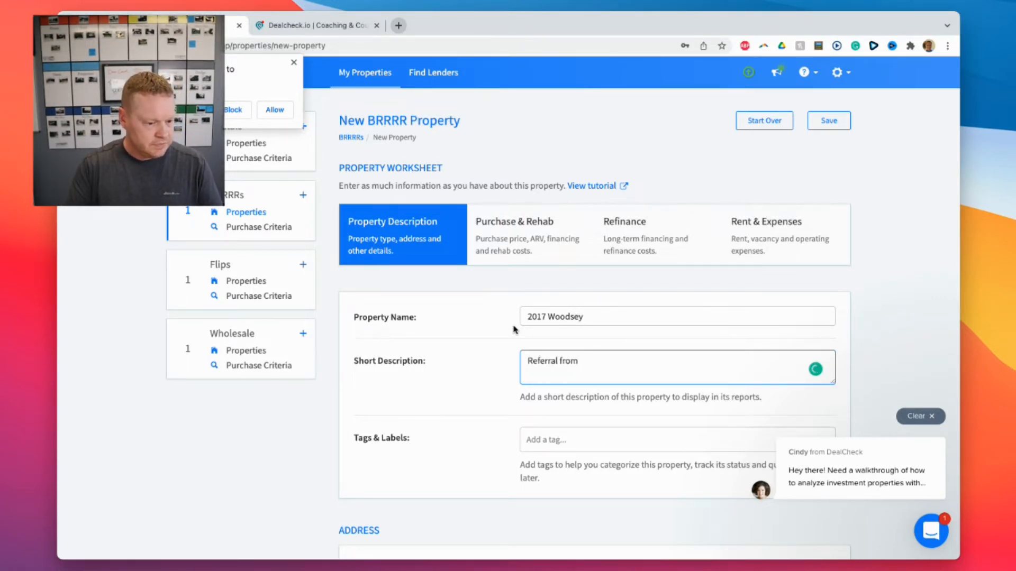
{"action": "type", "text": " Myew"}
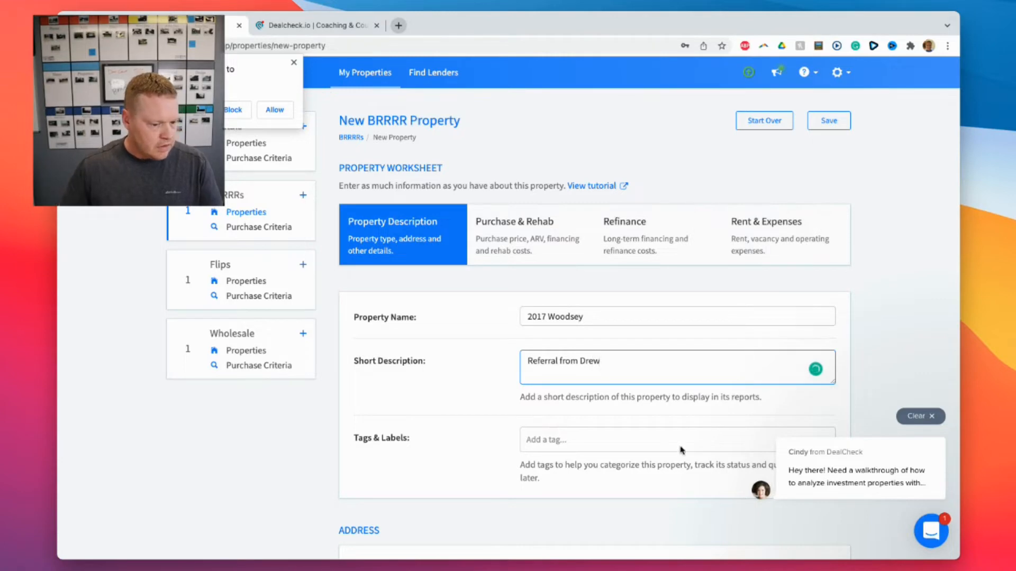
{"action": "left_click", "coordinate": [864, 388]}
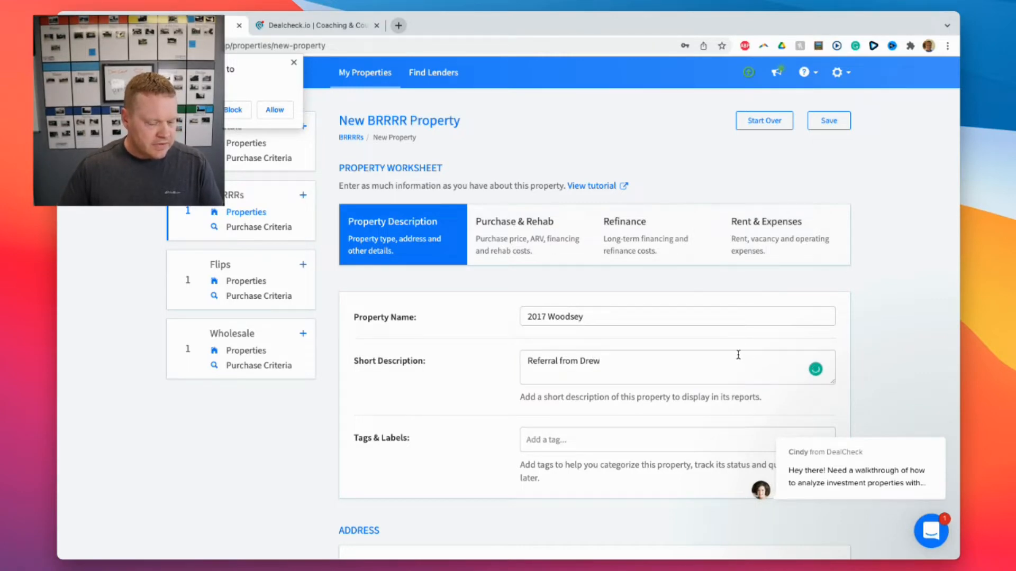
{"action": "scroll", "coordinate": [738, 355], "scroll_direction": "down", "scroll_amount": 5}
{"action": "left_click", "coordinate": [529, 336]}
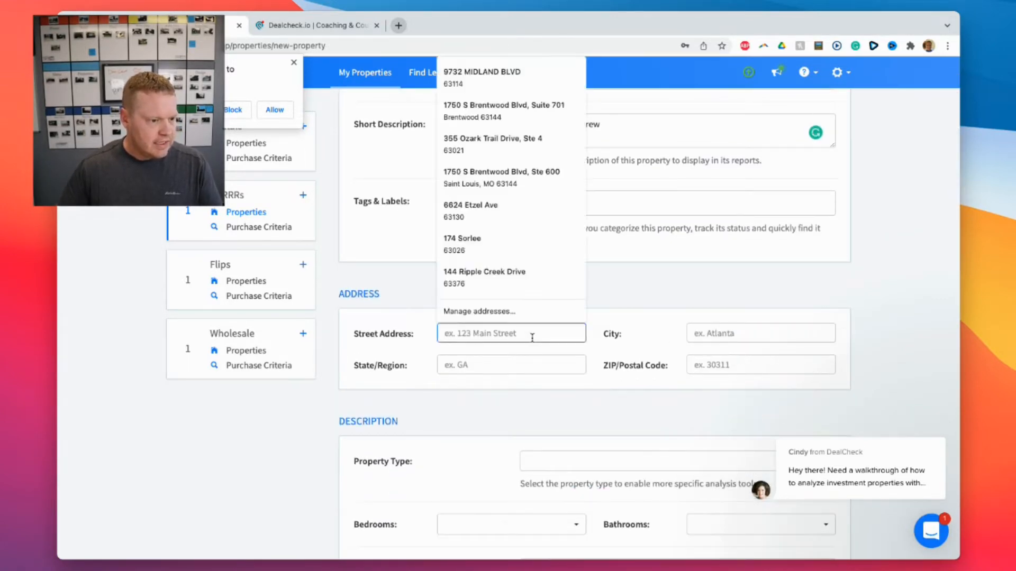
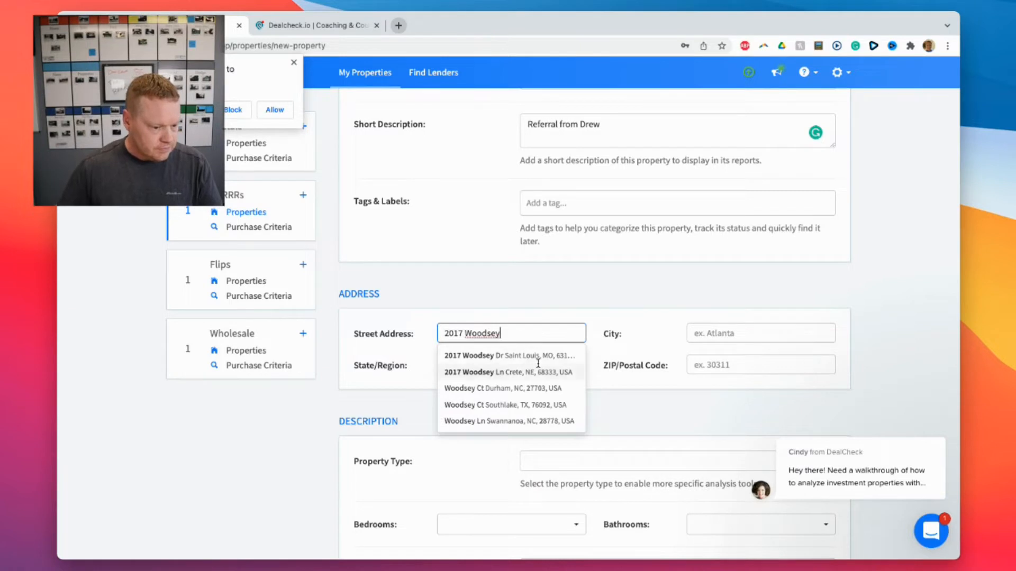
{"action": "left_click", "coordinate": [552, 356]}
Set the property type to House with 1 bedroom and 1 bathroom.
{"action": "scroll", "coordinate": [657, 354], "scroll_direction": "down", "scroll_amount": 5}
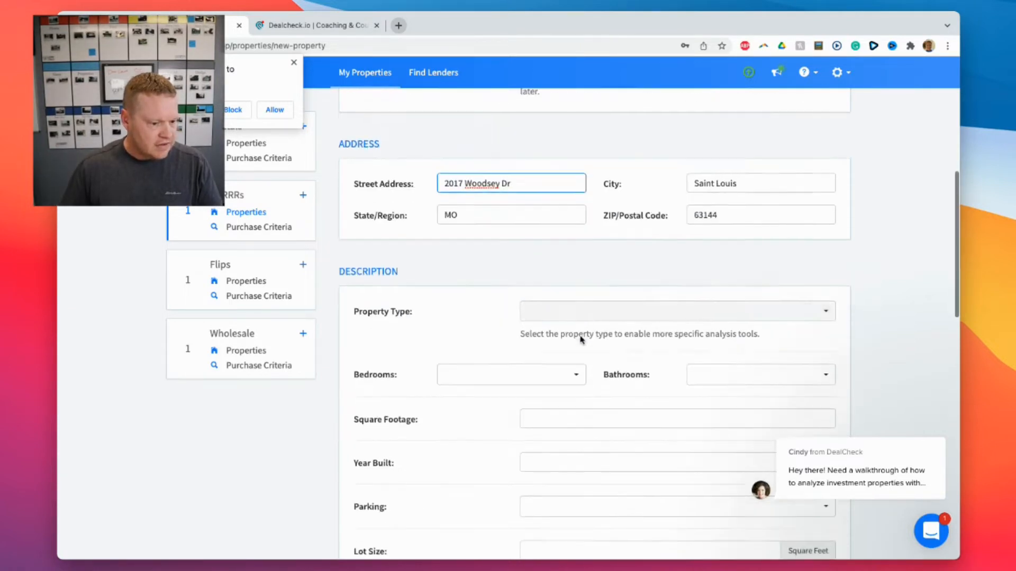
{"action": "left_click", "coordinate": [657, 282]}
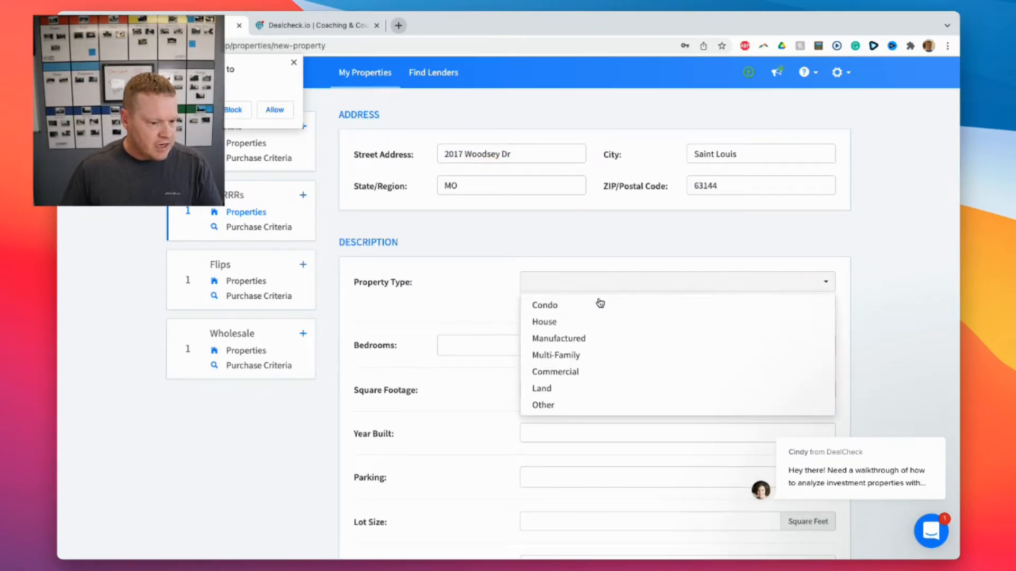
{"action": "left_click", "coordinate": [582, 322]}
{"action": "scroll", "coordinate": [498, 319], "scroll_direction": "down", "scroll_amount": 1}
{"action": "left_click", "coordinate": [526, 281]}
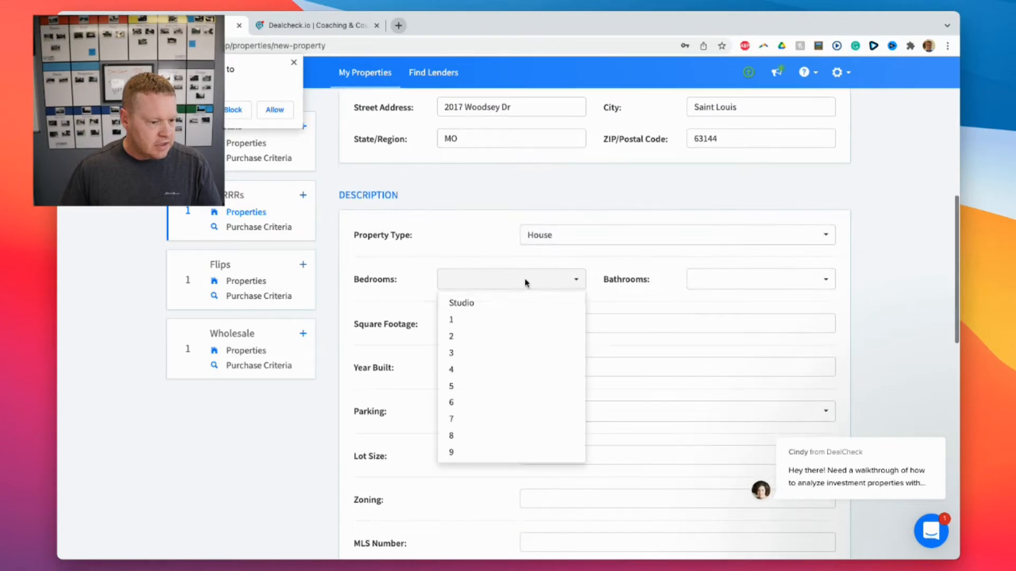
{"action": "left_click", "coordinate": [483, 319]}
{"action": "left_click", "coordinate": [730, 284]}
{"action": "left_click", "coordinate": [722, 304]}
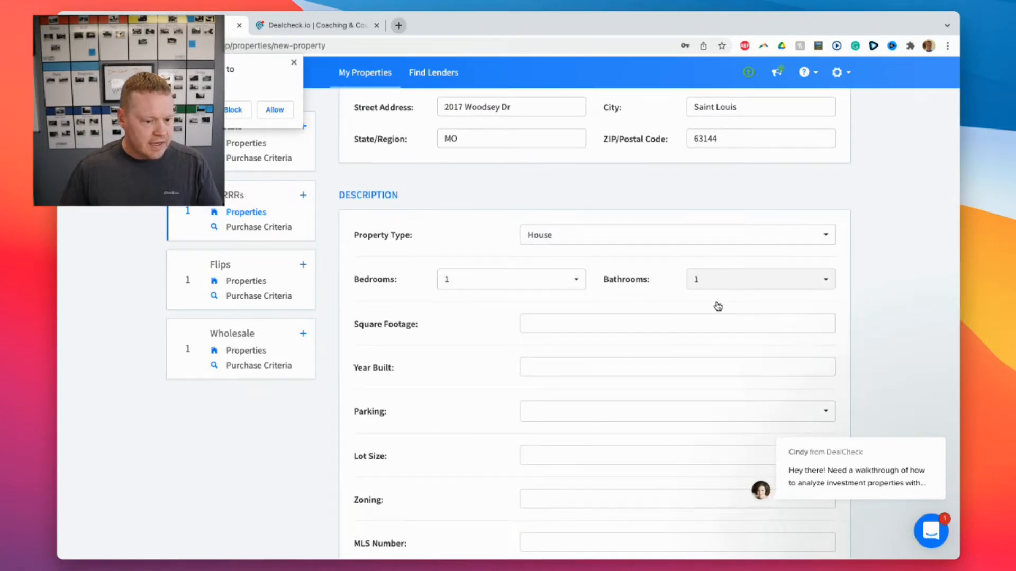
{"action": "left_click", "coordinate": [591, 324]}
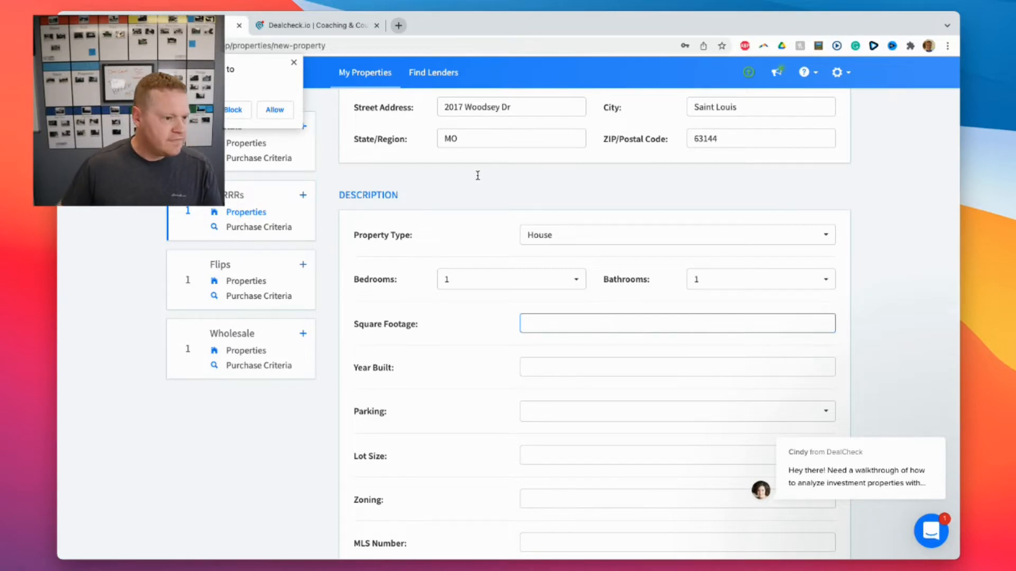
{"action": "left_click", "coordinate": [399, 25]}
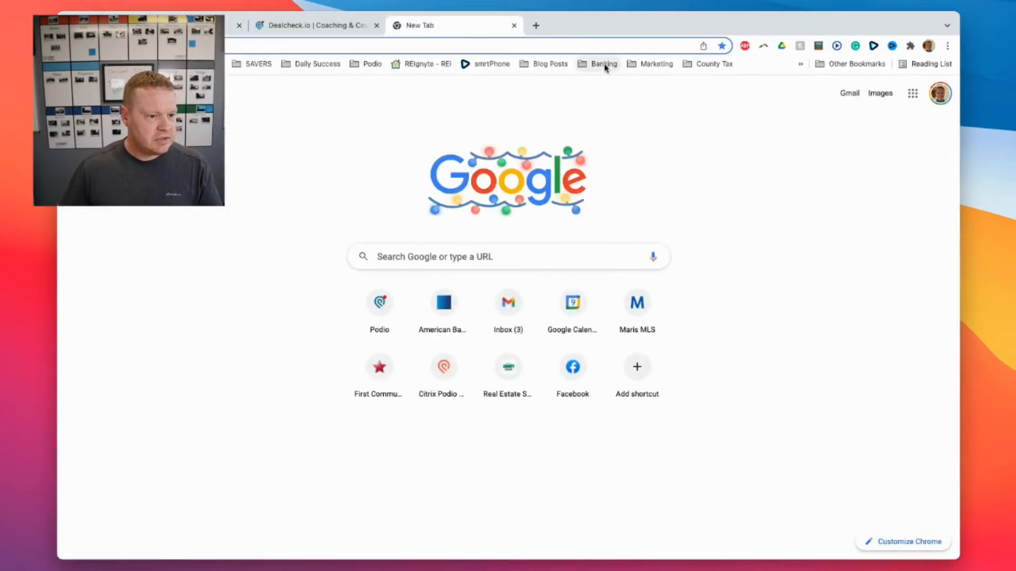
{"action": "left_click", "coordinate": [690, 64]}
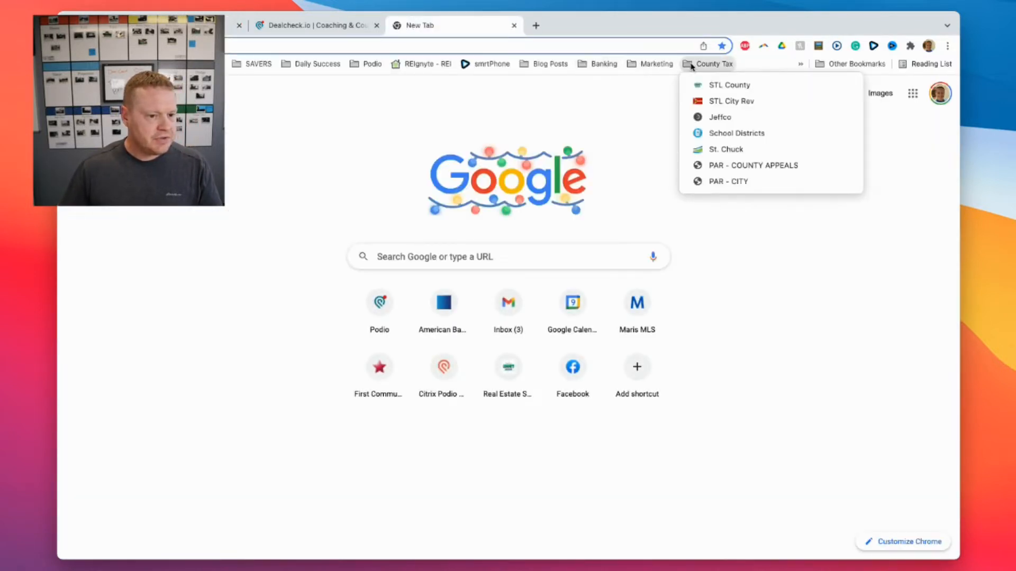
{"action": "left_click", "coordinate": [730, 85]}
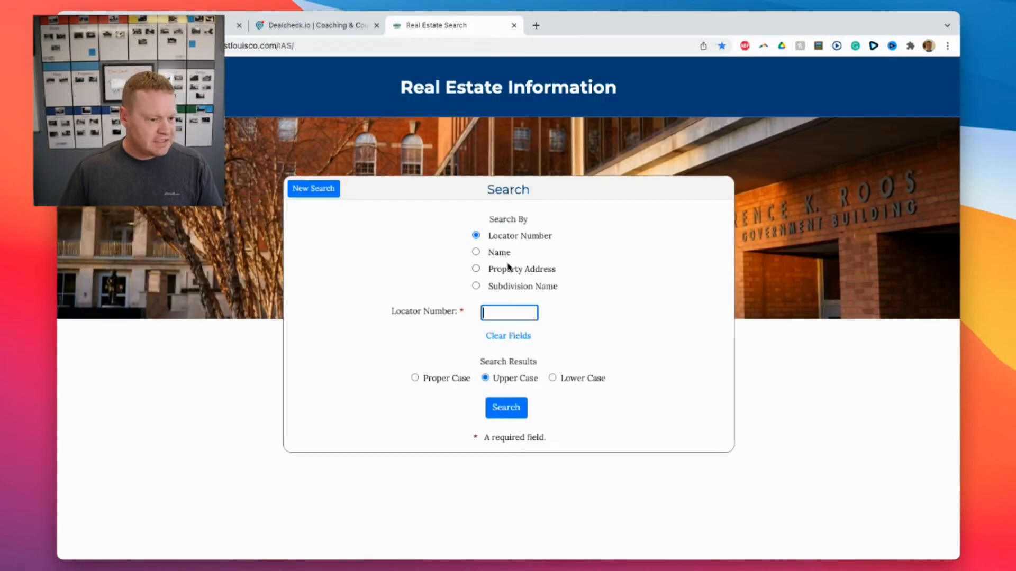
{"action": "left_click", "coordinate": [509, 270]}
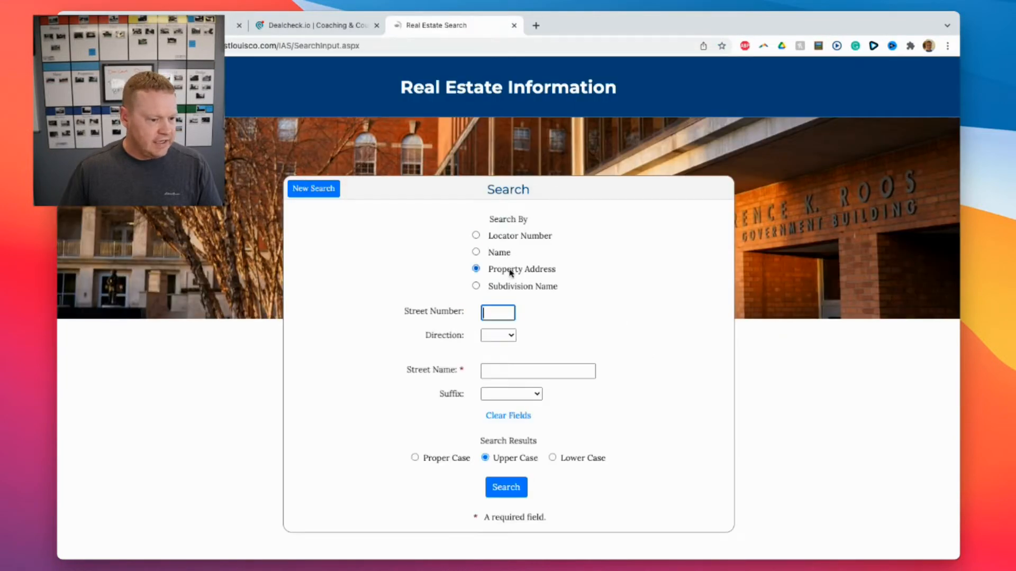
{"action": "left_click", "coordinate": [492, 314]}
{"action": "type", "text": "2017"}
{"action": "key", "text": "Tab"}
{"action": "type", "text": "w"}
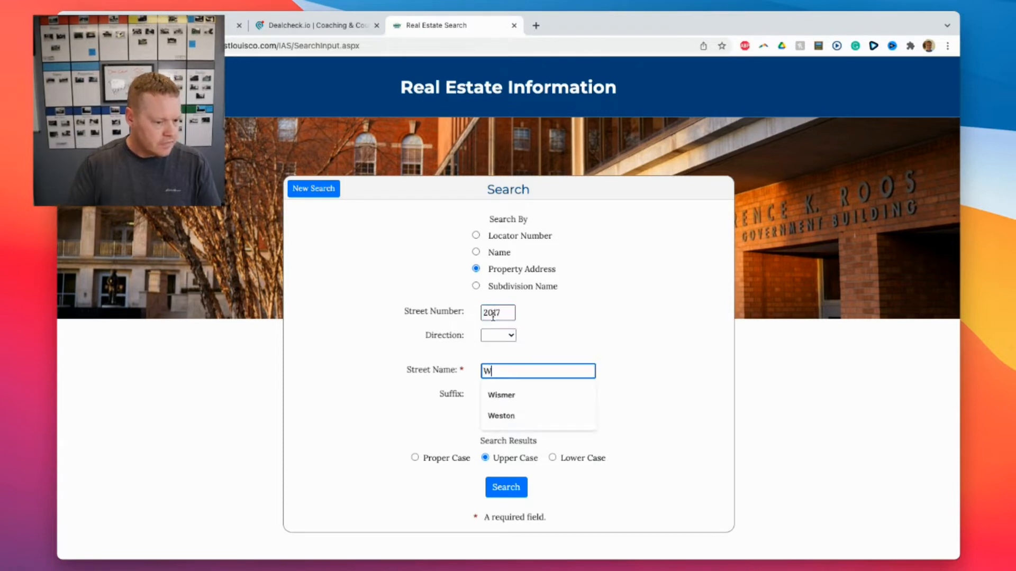
{"action": "key", "text": "Down"}
{"action": "key", "text": "Return"}
{"action": "key", "text": "Return"}
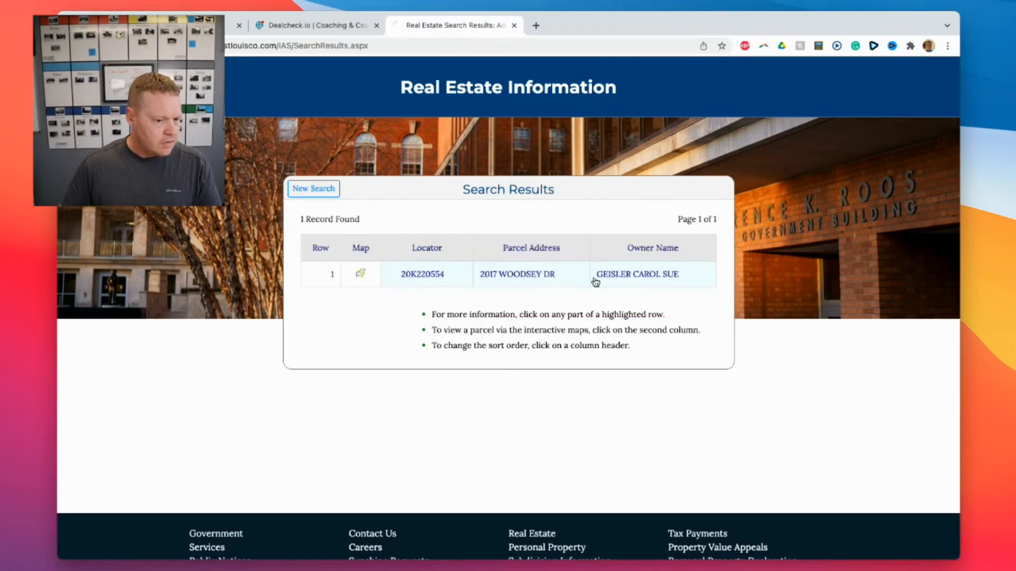
{"action": "left_click", "coordinate": [595, 282]}
{"action": "scroll", "coordinate": [518, 286], "scroll_direction": "down", "scroll_amount": 1}
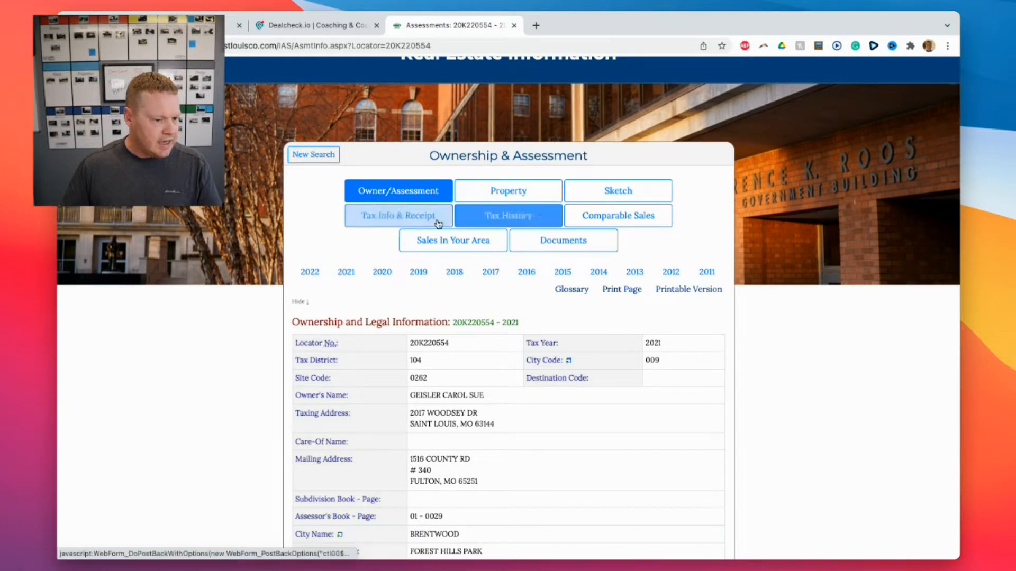
{"action": "left_click", "coordinate": [511, 191]}
{"action": "scroll", "coordinate": [545, 347], "scroll_direction": "down", "scroll_amount": 3}
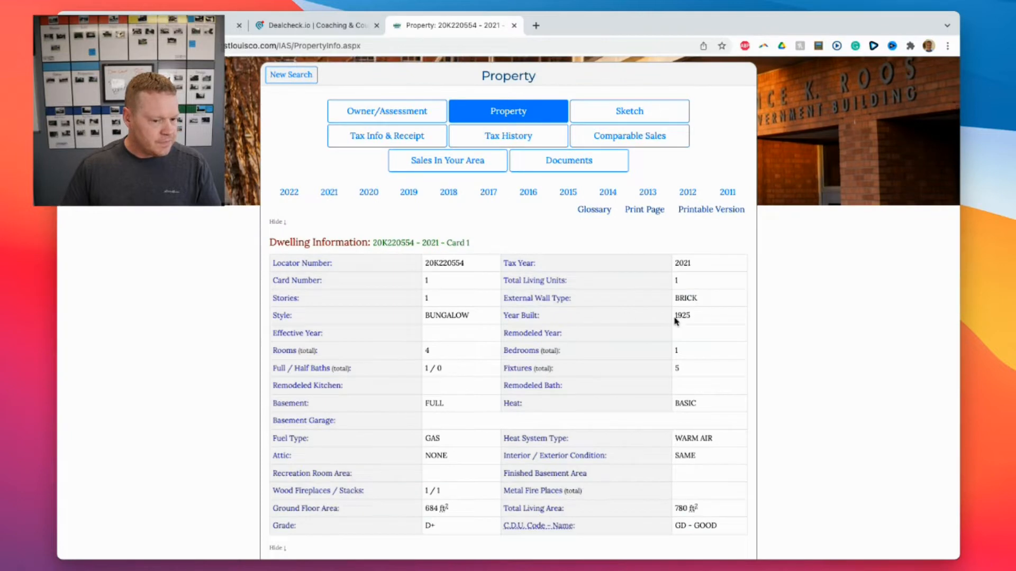
{"action": "scroll", "coordinate": [677, 352], "scroll_direction": "down", "scroll_amount": 2}
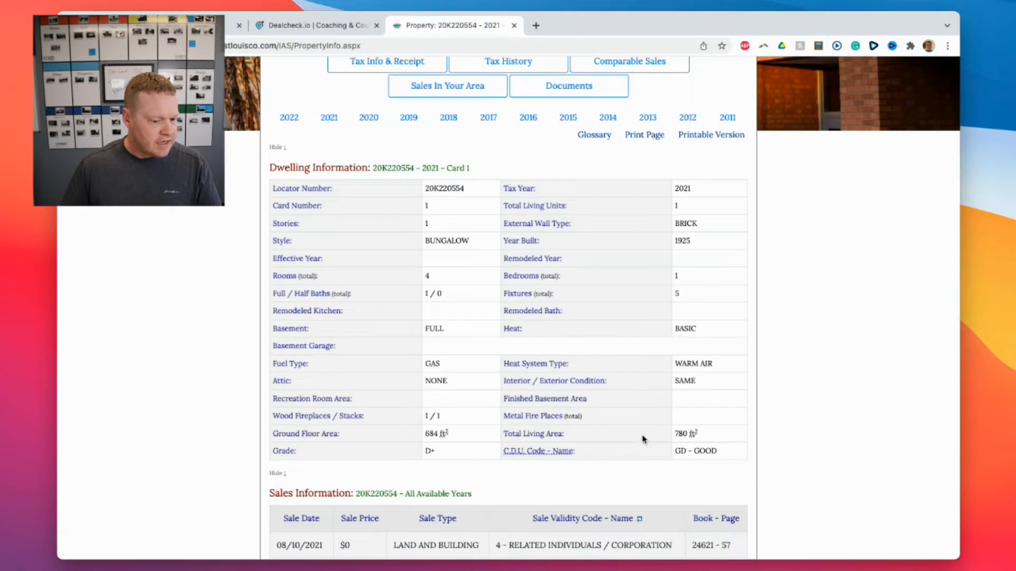
{"action": "left_click", "coordinate": [312, 27]}
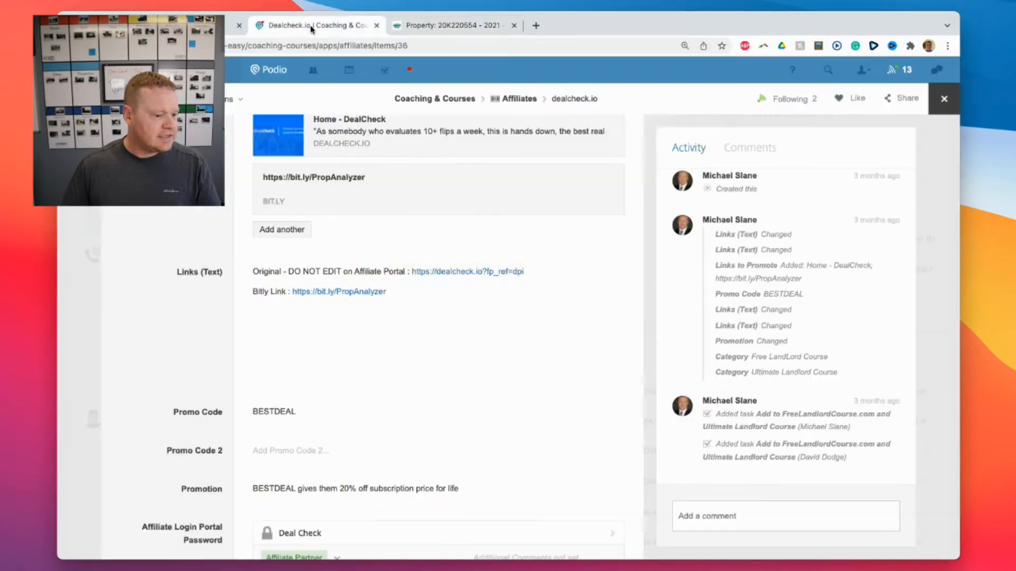
Allow DealCheck's location request and recheck the county record's dwelling details.
{"action": "left_click", "coordinate": [231, 18]}
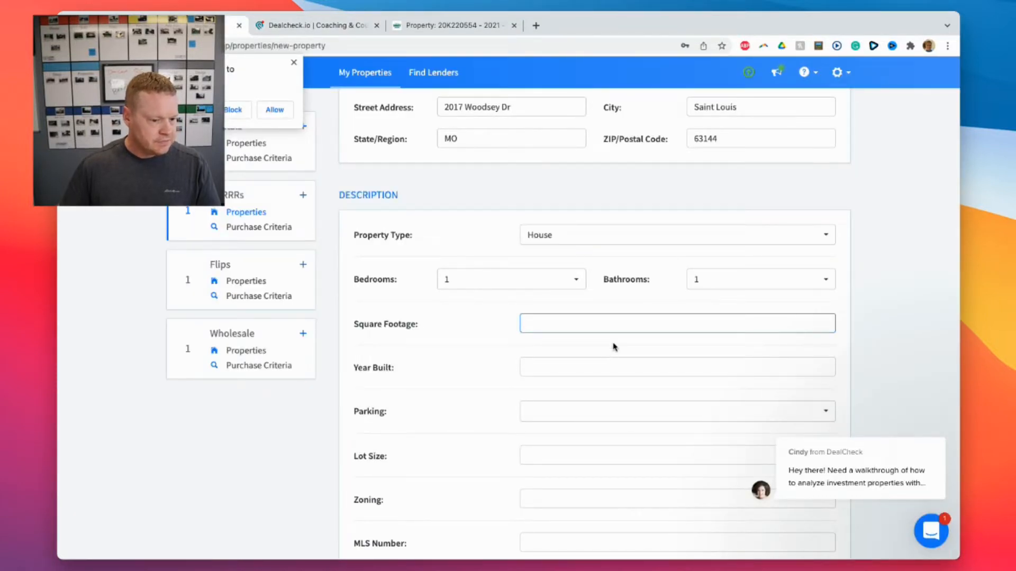
{"action": "left_click", "coordinate": [284, 114]}
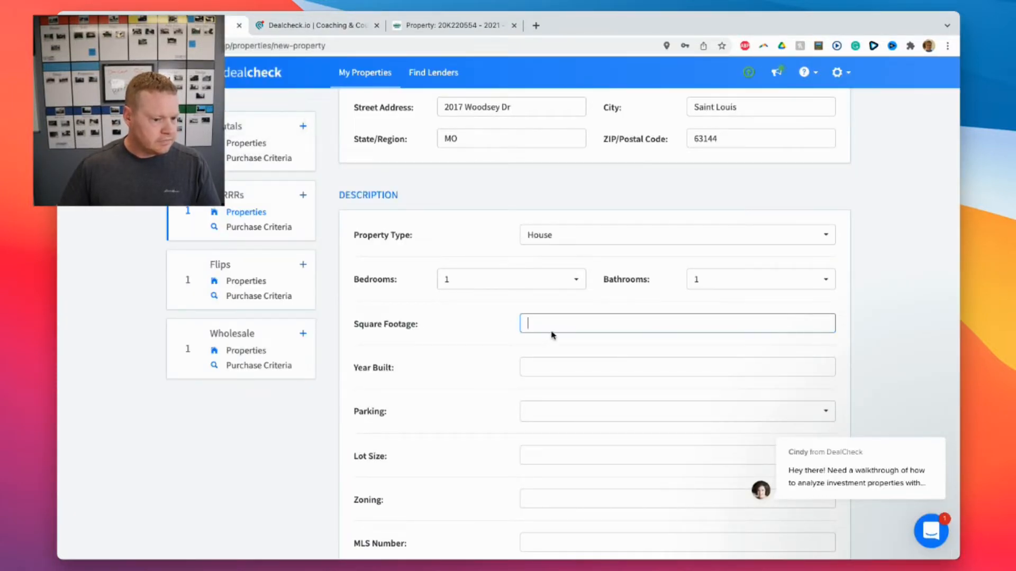
{"action": "left_click", "coordinate": [580, 369]}
{"action": "left_click", "coordinate": [433, 26]}
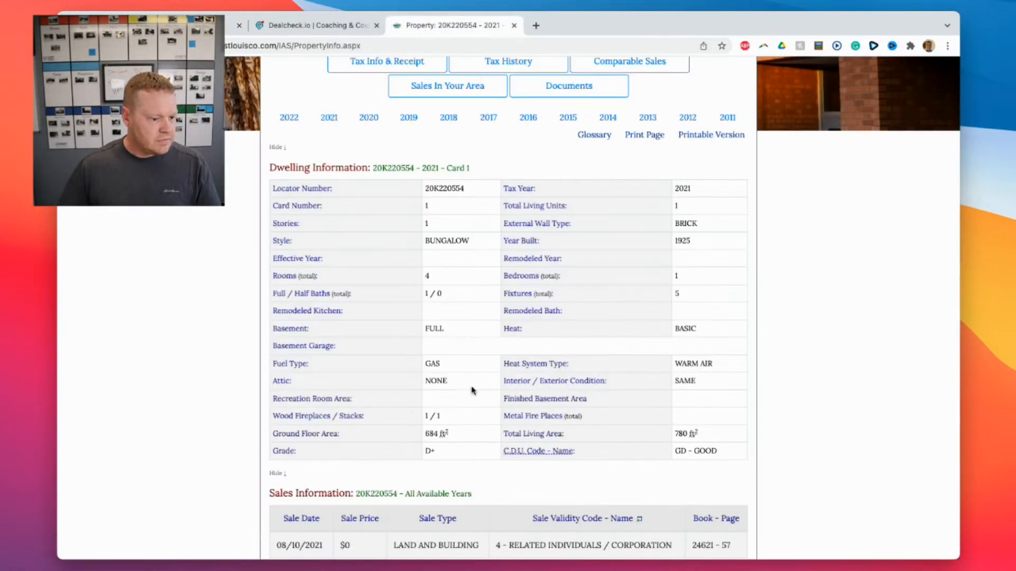
{"action": "scroll", "coordinate": [654, 304], "scroll_direction": "down", "scroll_amount": 5}
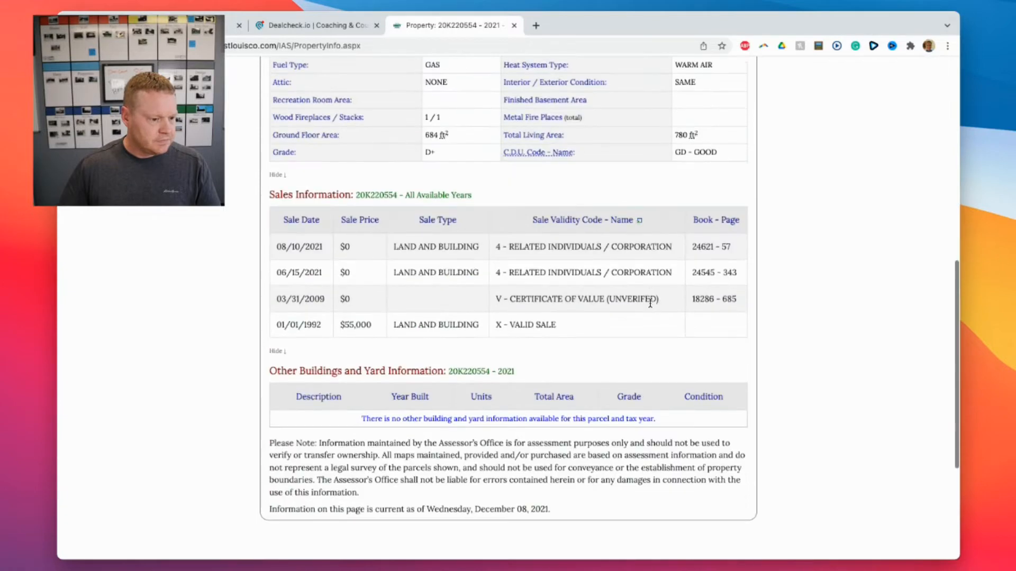
{"action": "scroll", "coordinate": [651, 305], "scroll_direction": "up", "scroll_amount": 7}
{"action": "scroll", "coordinate": [457, 335], "scroll_direction": "down", "scroll_amount": 2}
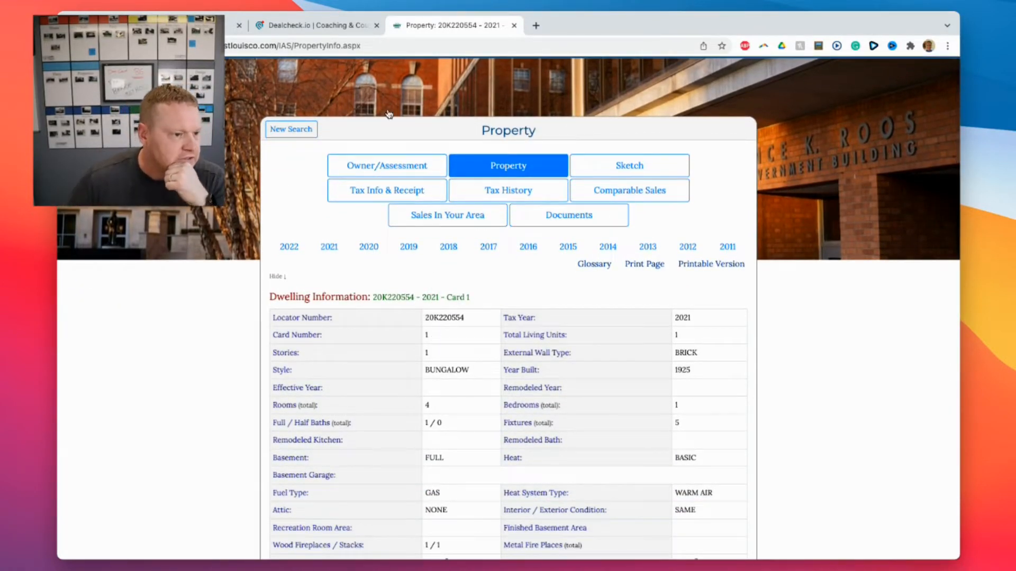
{"action": "left_click", "coordinate": [227, 25]}
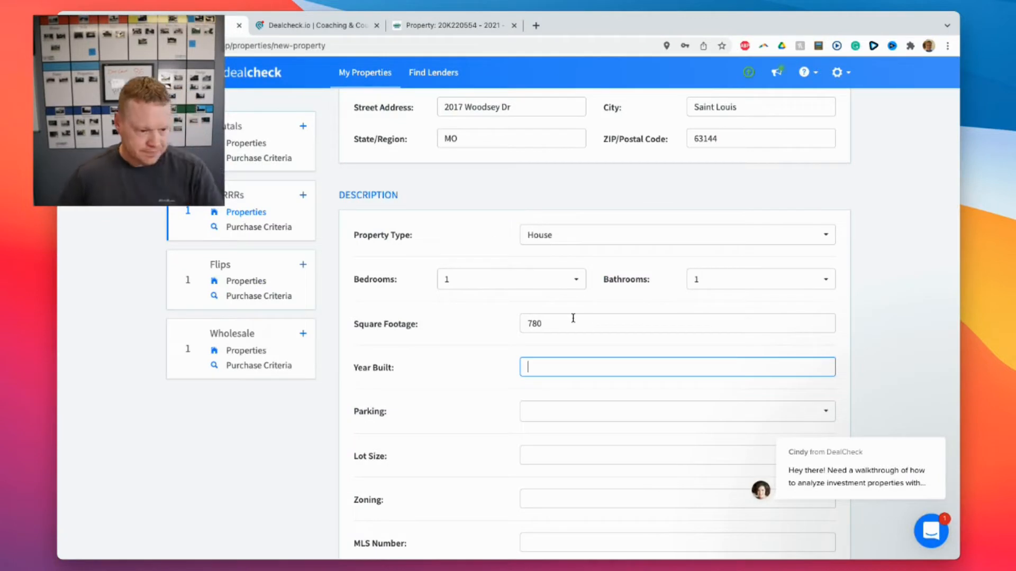
Enter 1925 as the year built and set parking to Off-Street.
{"action": "type", "text": "1925"}
{"action": "key", "text": "Tab"}
{"action": "left_click", "coordinate": [698, 415]}
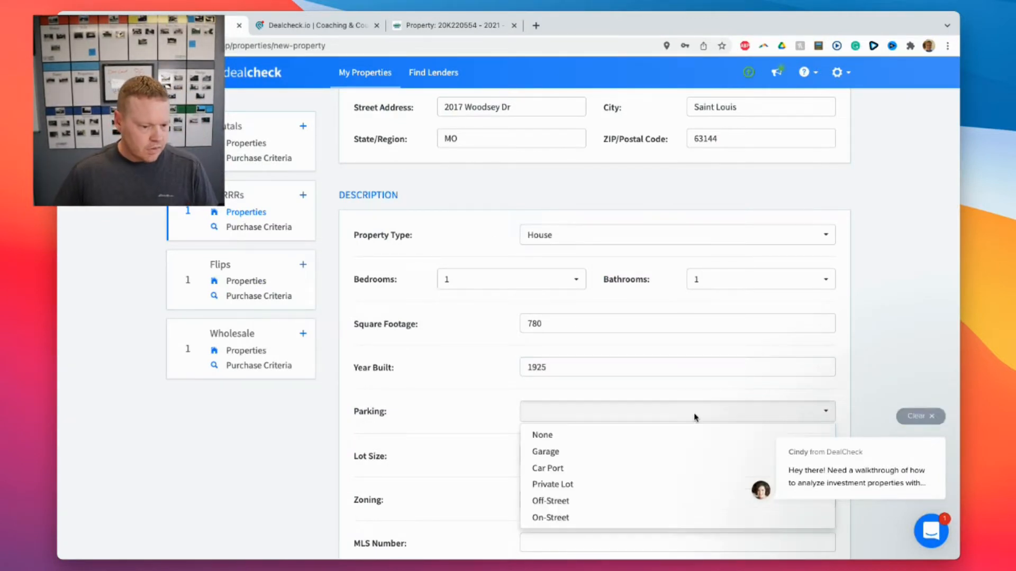
{"action": "left_click", "coordinate": [582, 500]}
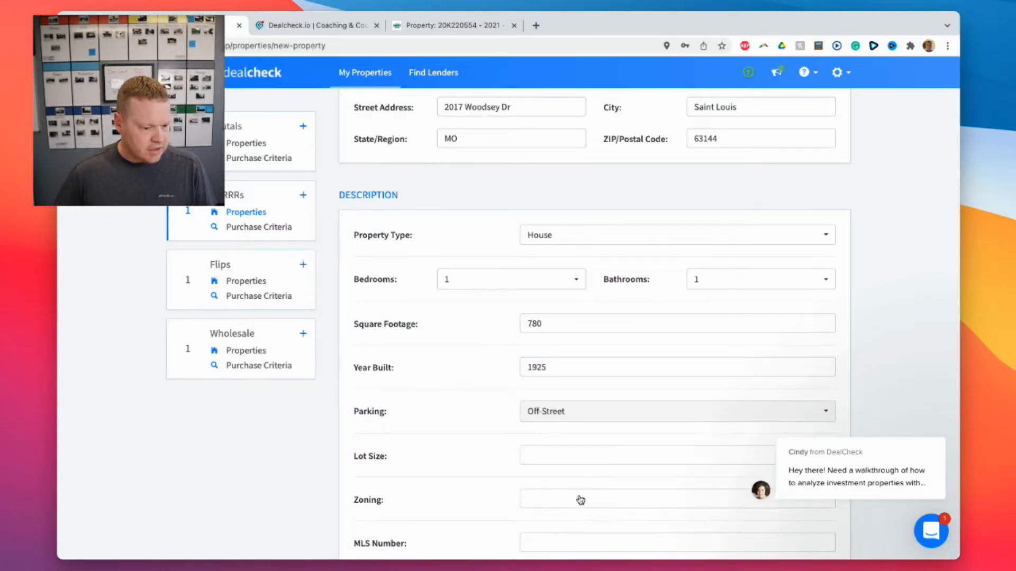
{"action": "scroll", "coordinate": [483, 460], "scroll_direction": "down", "scroll_amount": 2}
{"action": "left_click", "coordinate": [548, 371]}
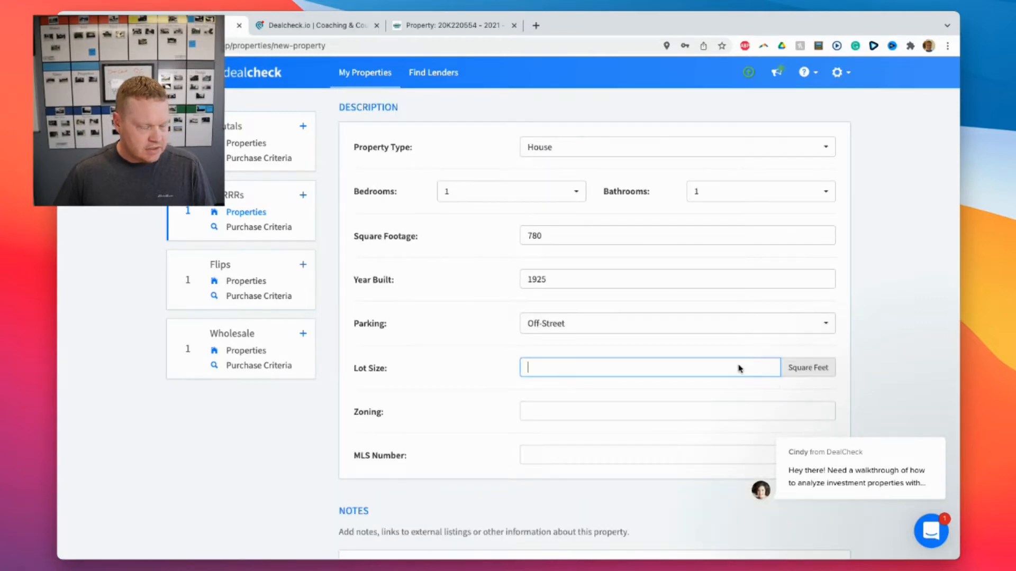
{"action": "left_click", "coordinate": [451, 25]}
Find lot dimensions 0050/0050–0115/0118 via Tax Info and Owner/Assessment, then return to DealCheck.
{"action": "scroll", "coordinate": [636, 317], "scroll_direction": "down", "scroll_amount": 5}
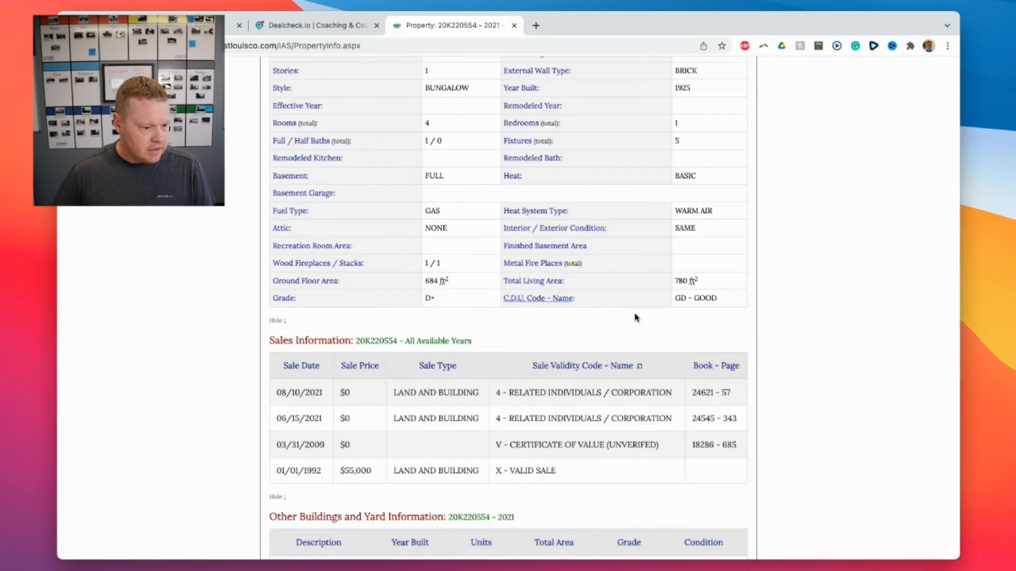
{"action": "scroll", "coordinate": [636, 317], "scroll_direction": "down", "scroll_amount": 5}
{"action": "scroll", "coordinate": [636, 317], "scroll_direction": "up", "scroll_amount": 10}
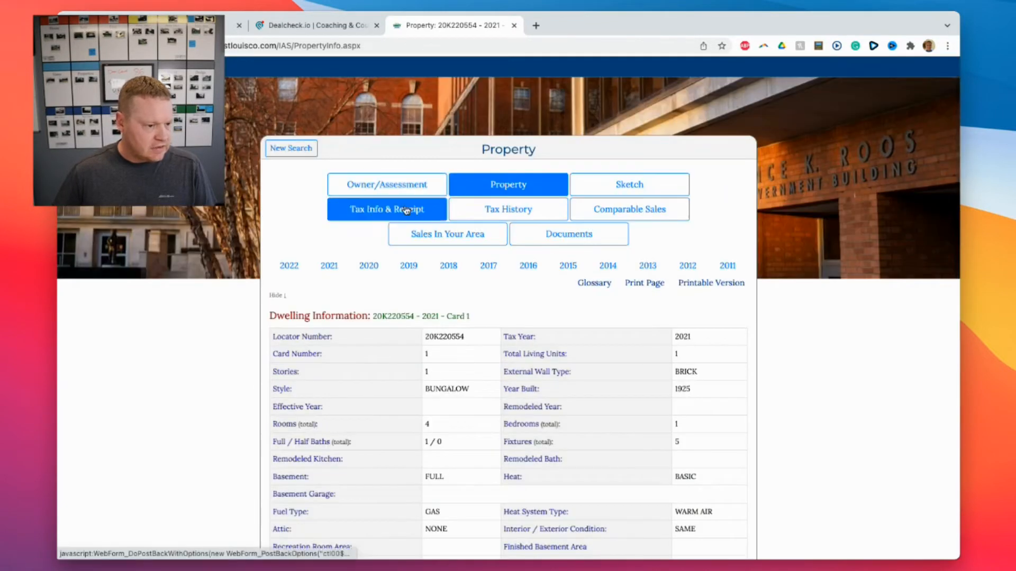
{"action": "scroll", "coordinate": [480, 381], "scroll_direction": "down", "scroll_amount": 4}
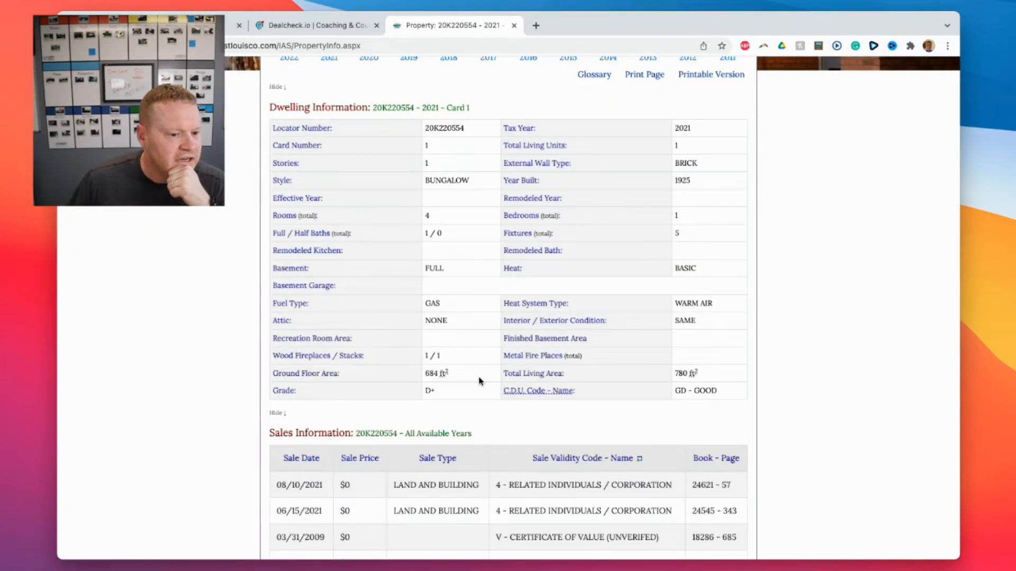
{"action": "scroll", "coordinate": [482, 378], "scroll_direction": "down", "scroll_amount": 3}
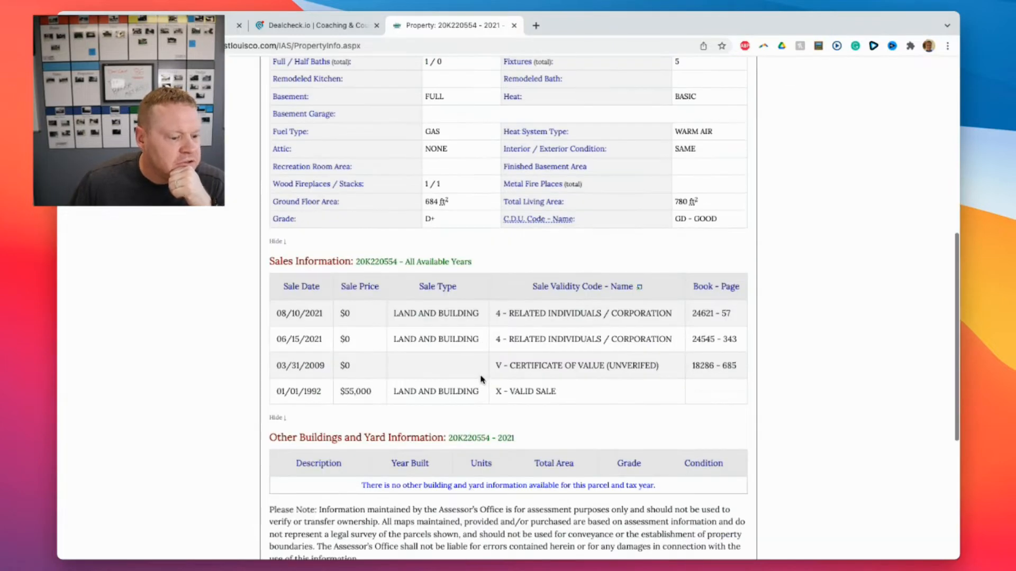
{"action": "scroll", "coordinate": [481, 379], "scroll_direction": "up", "scroll_amount": 7}
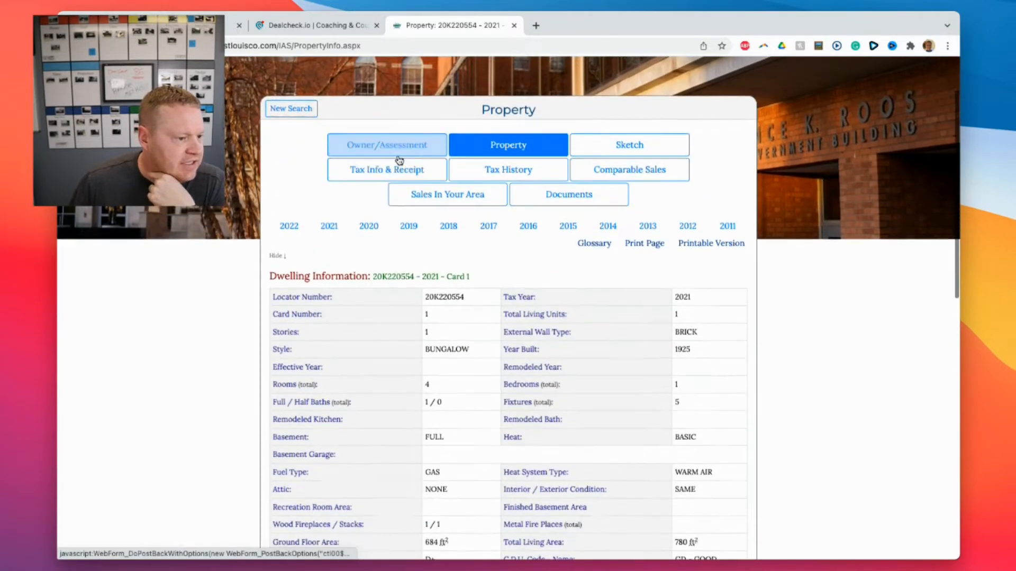
{"action": "left_click", "coordinate": [459, 194]}
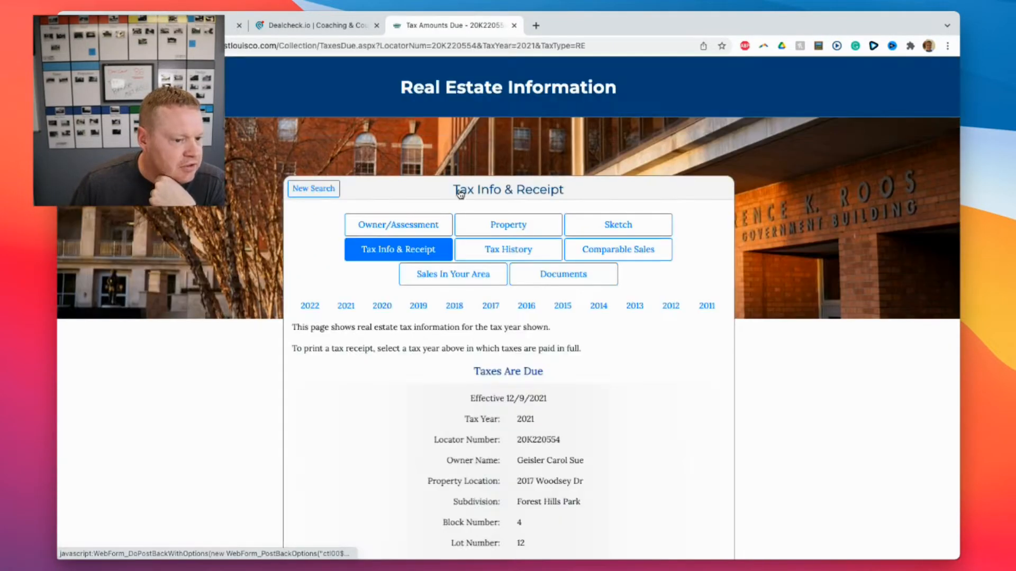
{"action": "scroll", "coordinate": [567, 270], "scroll_direction": "down", "scroll_amount": 6}
{"action": "scroll", "coordinate": [566, 271], "scroll_direction": "up", "scroll_amount": 6}
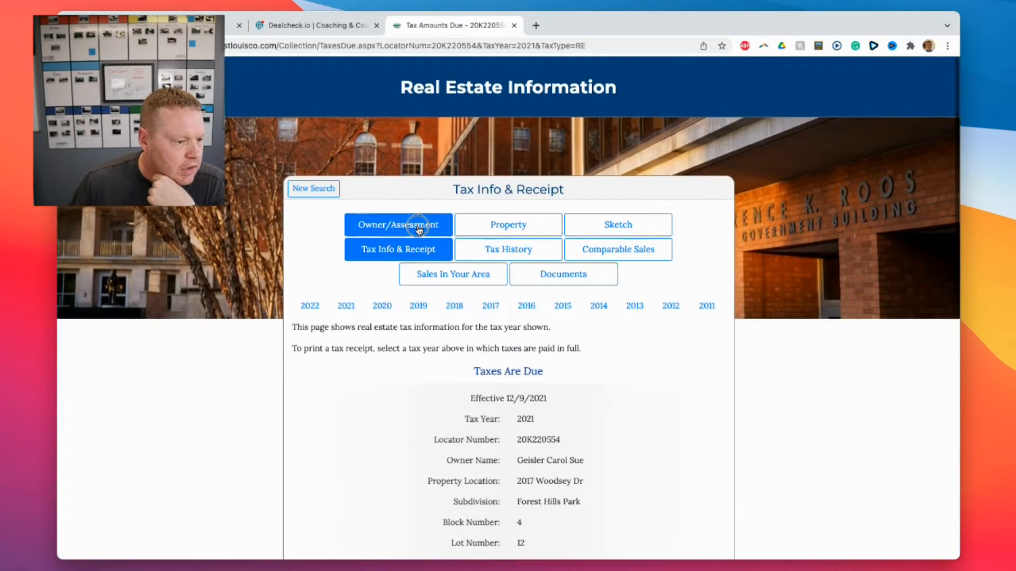
{"action": "left_click", "coordinate": [418, 228]}
{"action": "scroll", "coordinate": [530, 252], "scroll_direction": "down", "scroll_amount": 5}
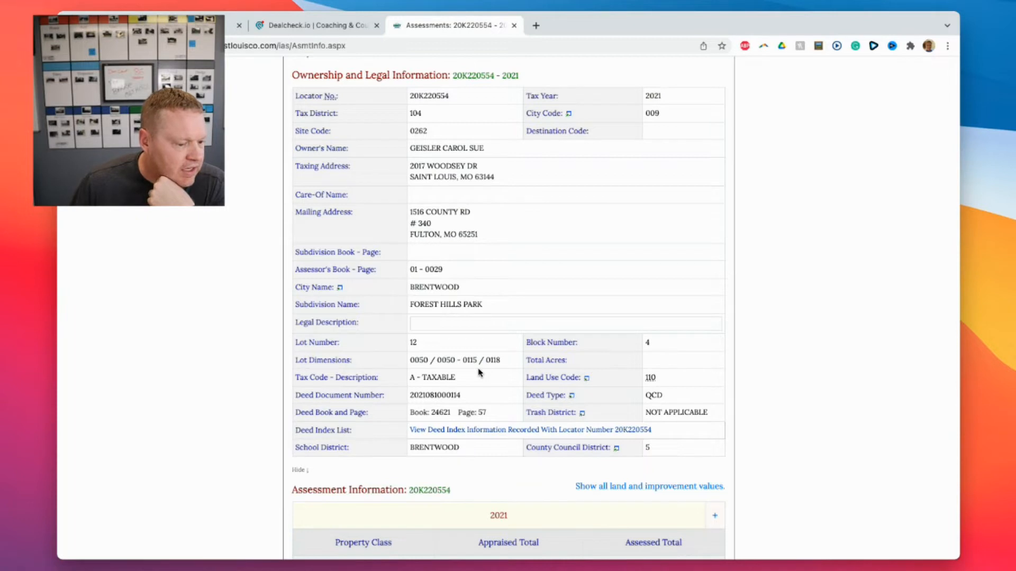
{"action": "left_click", "coordinate": [312, 25]}
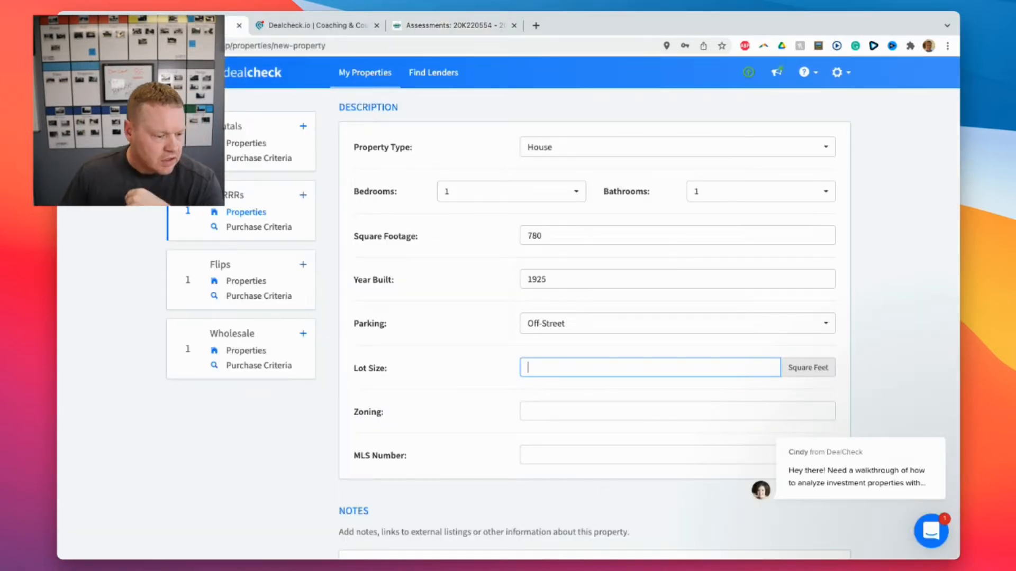
Enter a 5,900 sq ft lot size and Residential zoning on the property form.
{"action": "left_click", "coordinate": [382, 570]}
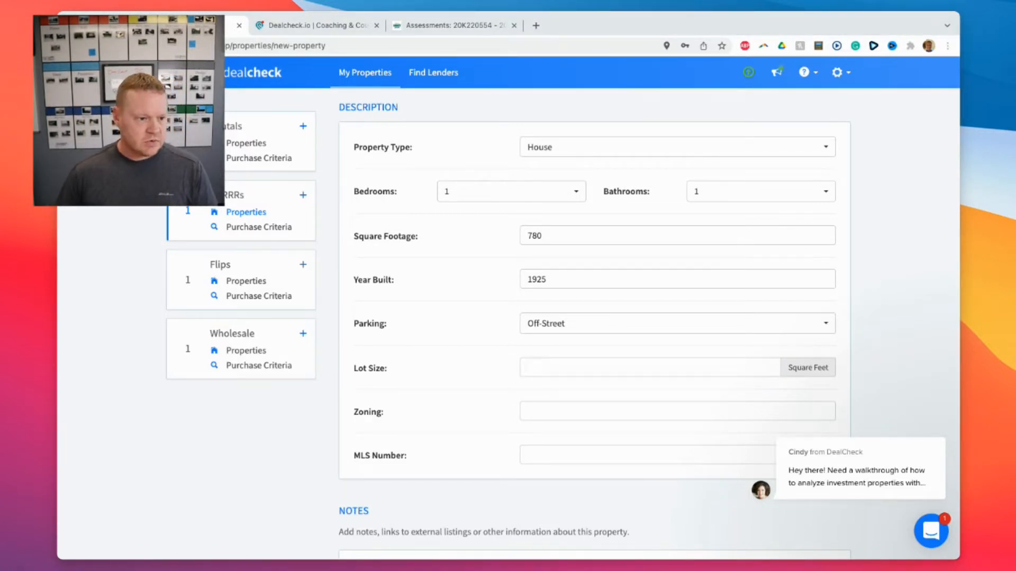
{"action": "left_click", "coordinate": [537, 25]}
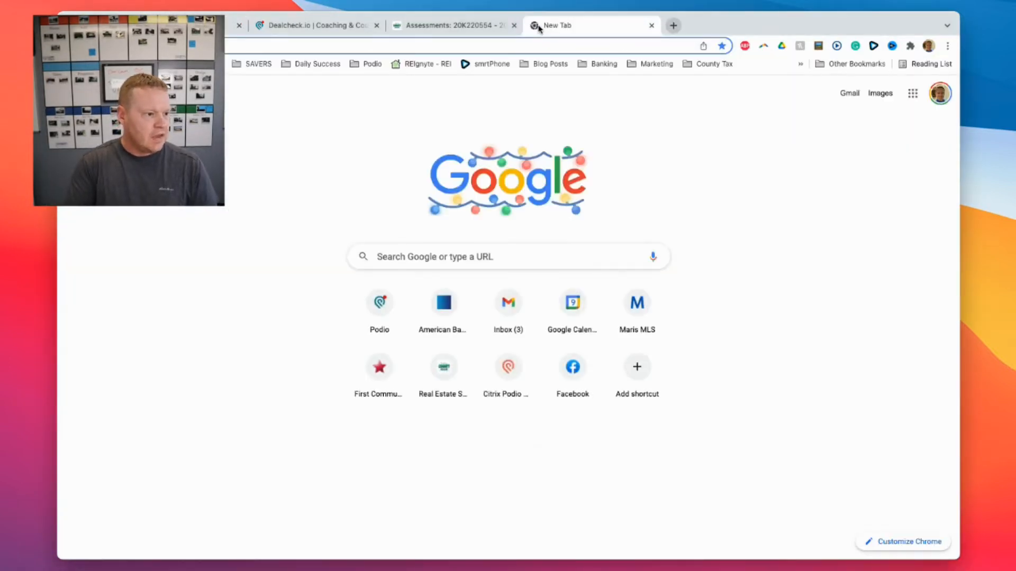
{"action": "type", "text": "how big is"}
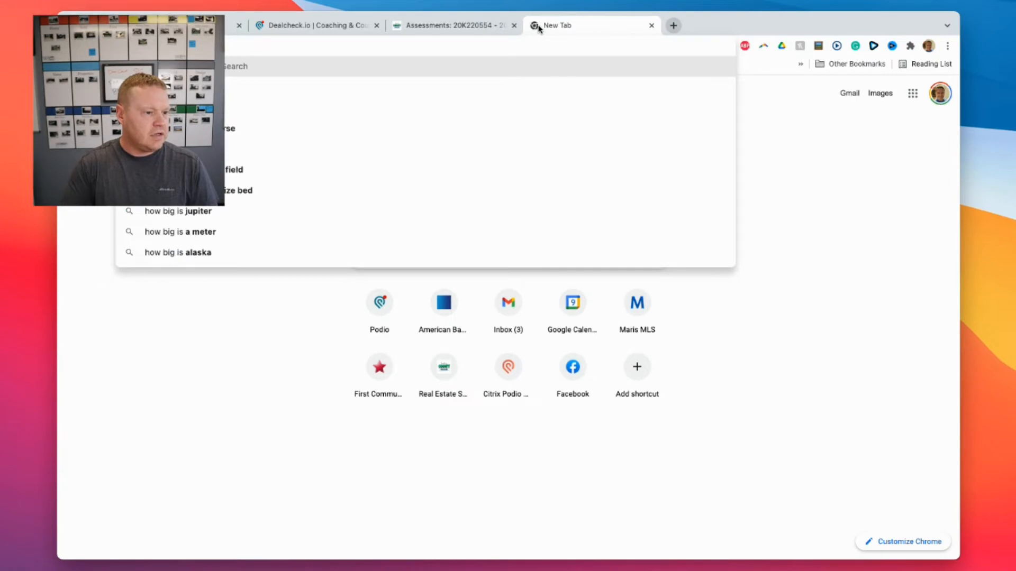
{"action": "left_click", "coordinate": [207, 24]}
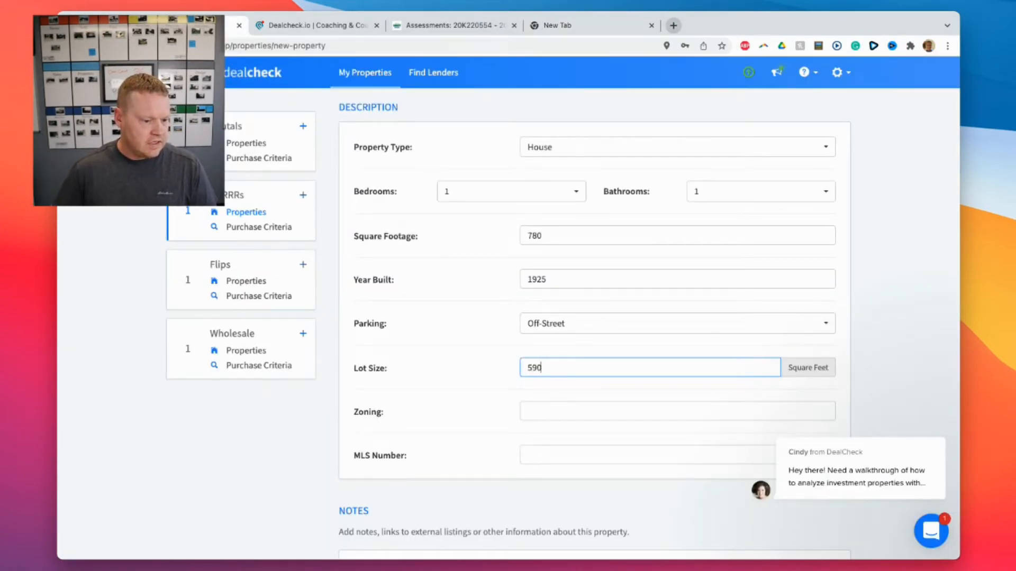
{"action": "left_click", "coordinate": [588, 411]}
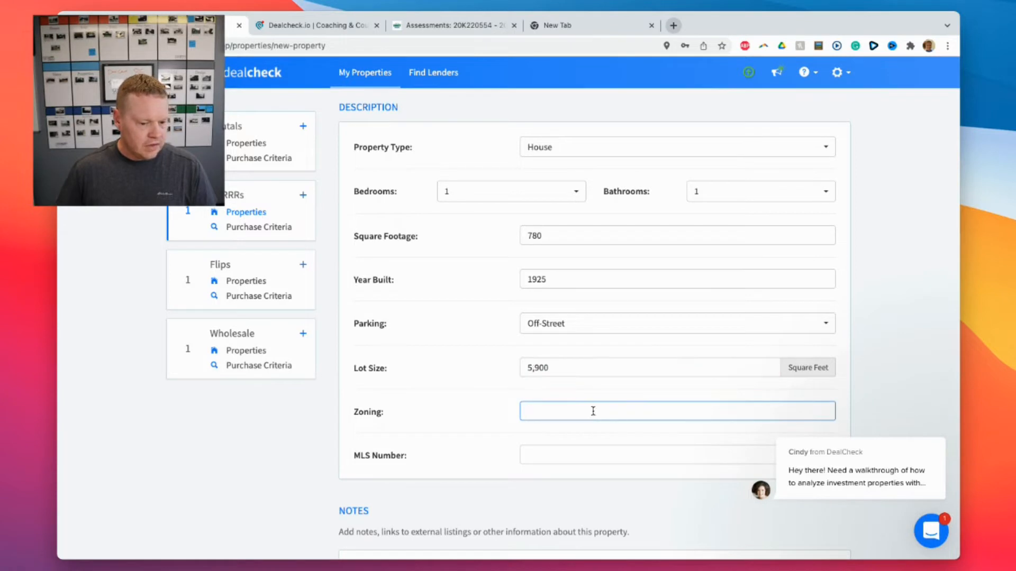
{"action": "type", "text": "Residen"}
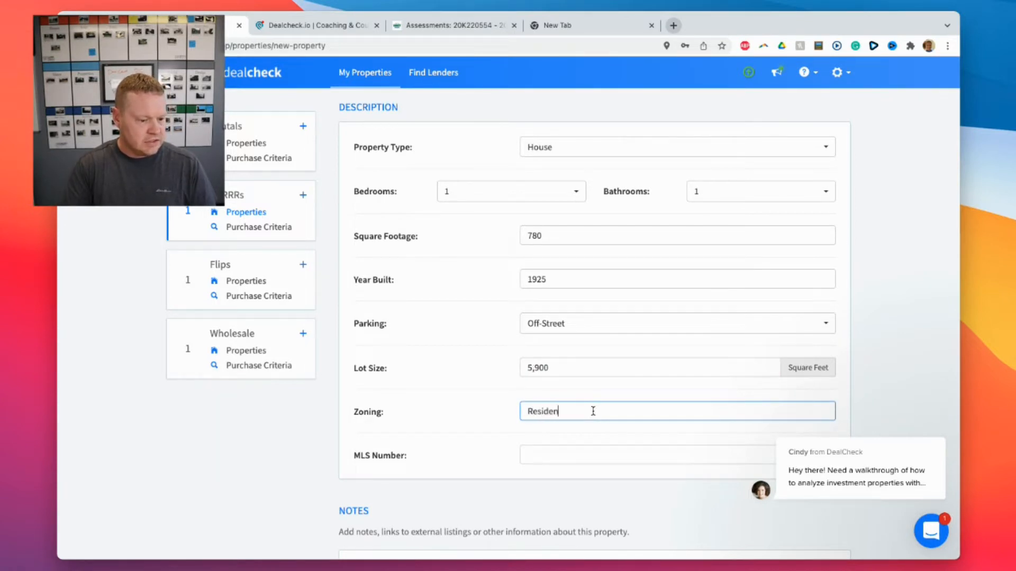
{"action": "type", "text": "tial"}
{"action": "scroll", "coordinate": [524, 413], "scroll_direction": "down", "scroll_amount": 5}
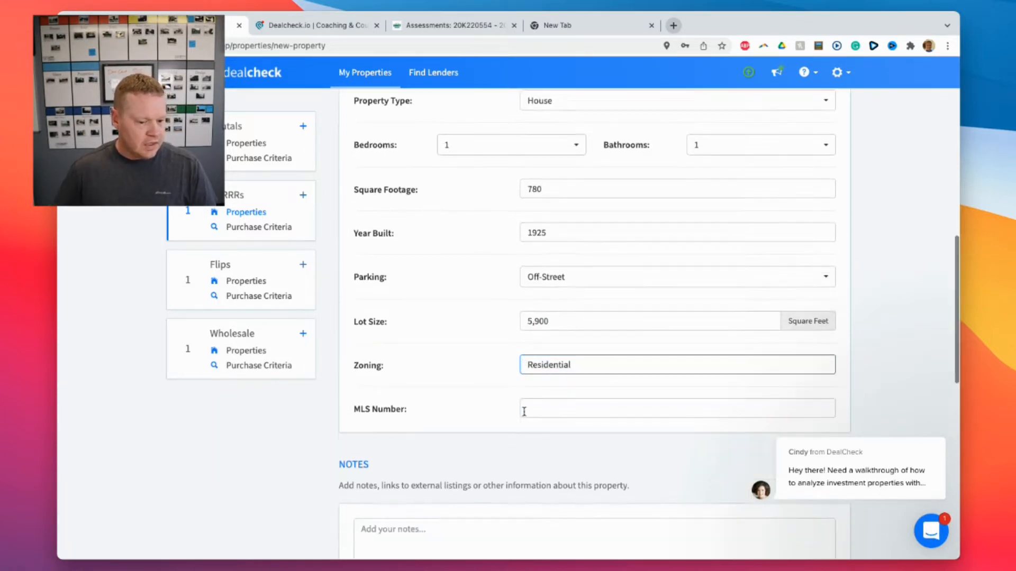
In Purchase & Rehab, enter a $165,000 purchase price, with the after repair value matching at $165,000.
{"action": "left_click", "coordinate": [494, 292]}
{"action": "scroll", "coordinate": [517, 307], "scroll_direction": "down", "scroll_amount": 5}
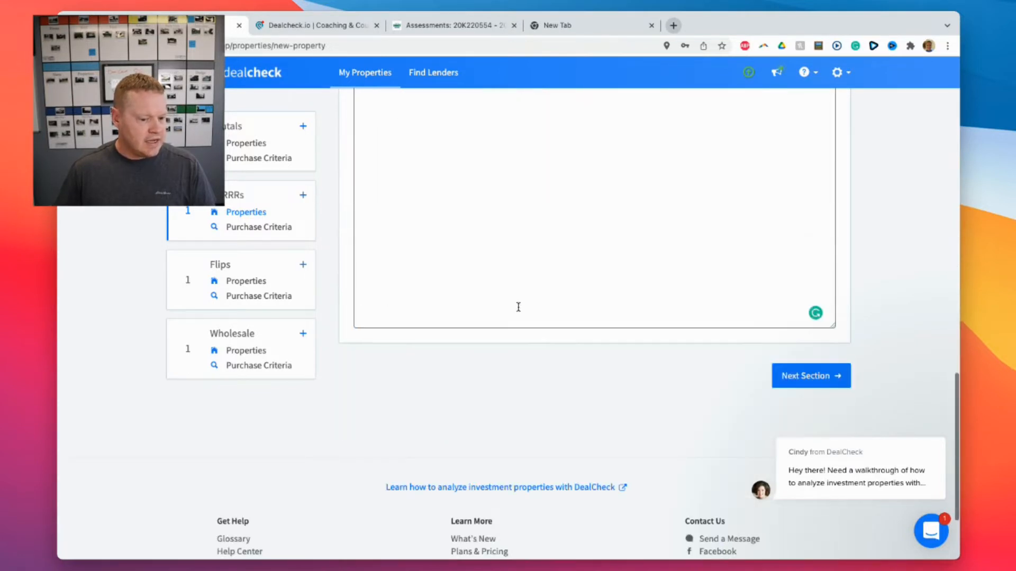
{"action": "left_click", "coordinate": [775, 377]}
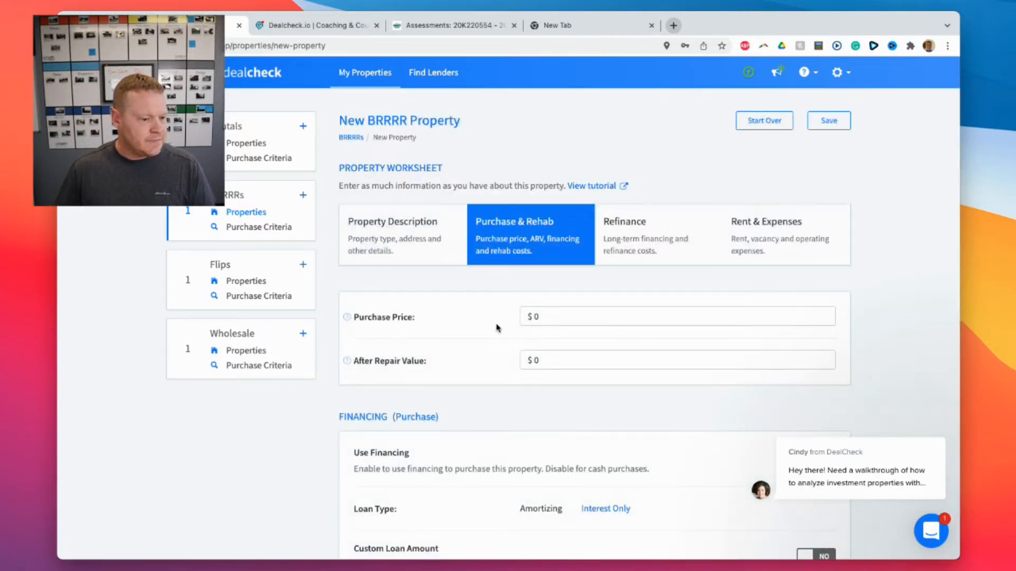
{"action": "left_click", "coordinate": [570, 319]}
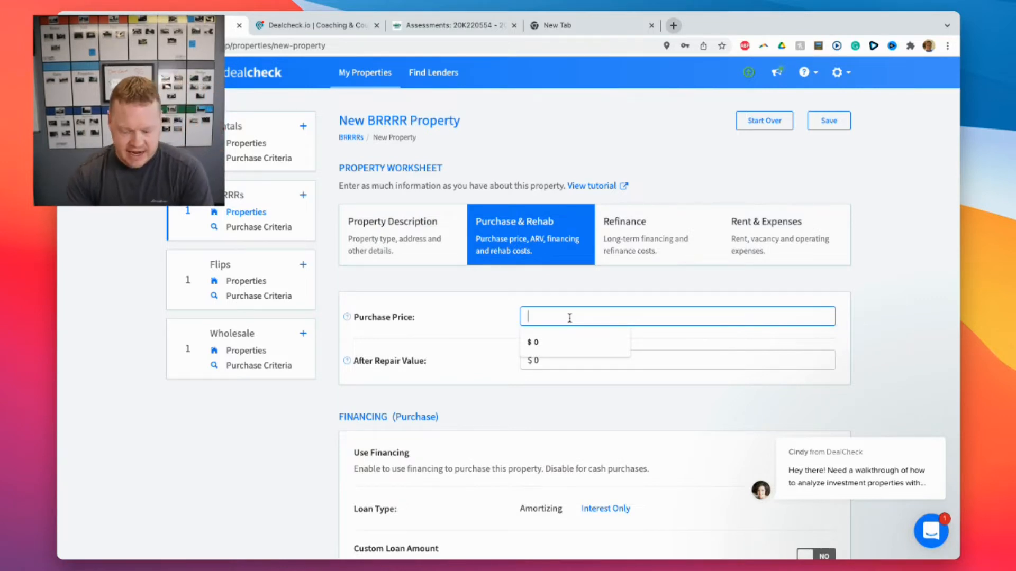
{"action": "type", "text": "165000"}
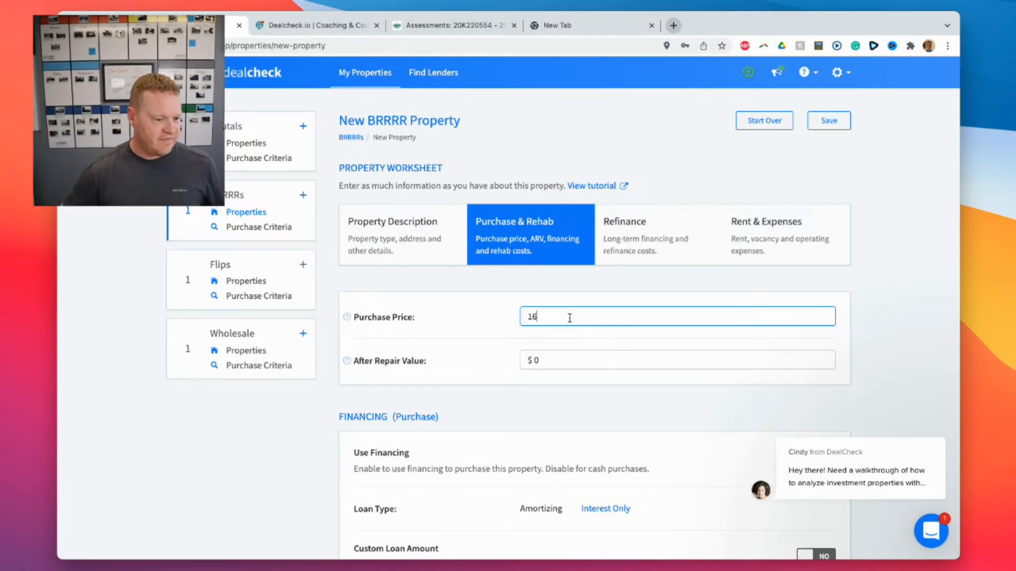
{"action": "left_click", "coordinate": [465, 346]}
{"action": "scroll", "coordinate": [506, 358], "scroll_direction": "down", "scroll_amount": 3}
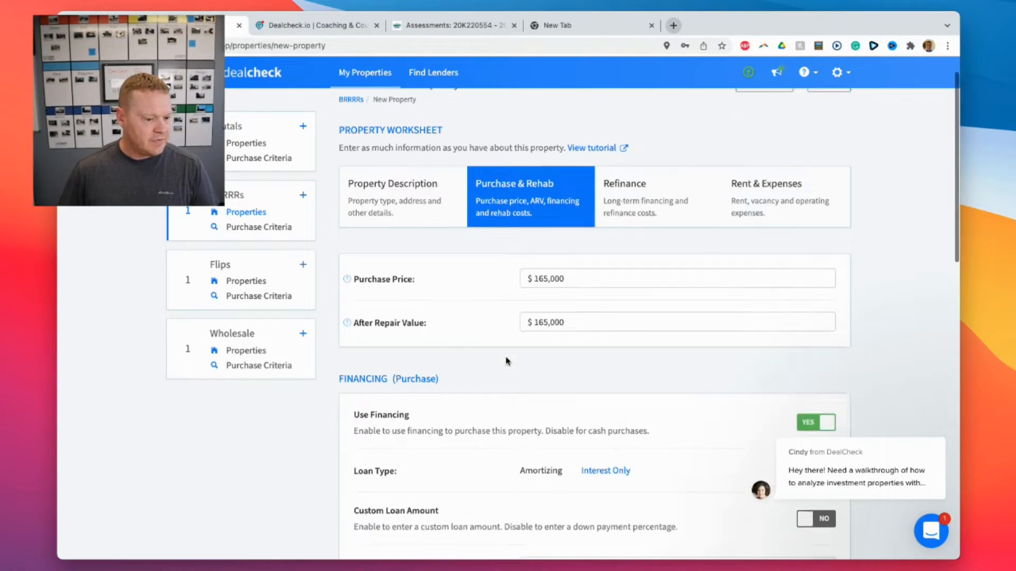
{"action": "mouse_move", "coordinate": [348, 289]}
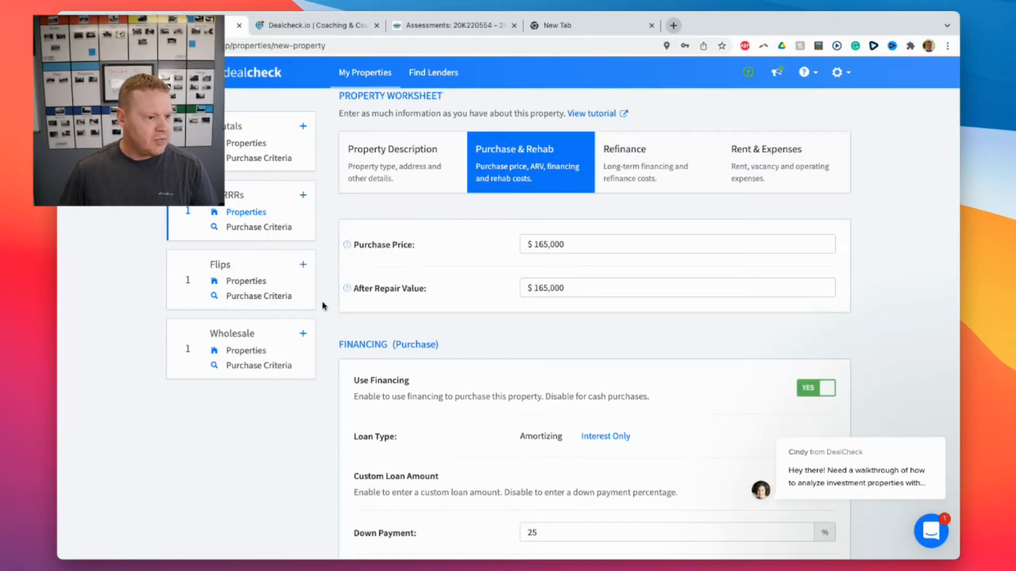
{"action": "scroll", "coordinate": [444, 302], "scroll_direction": "down", "scroll_amount": 3}
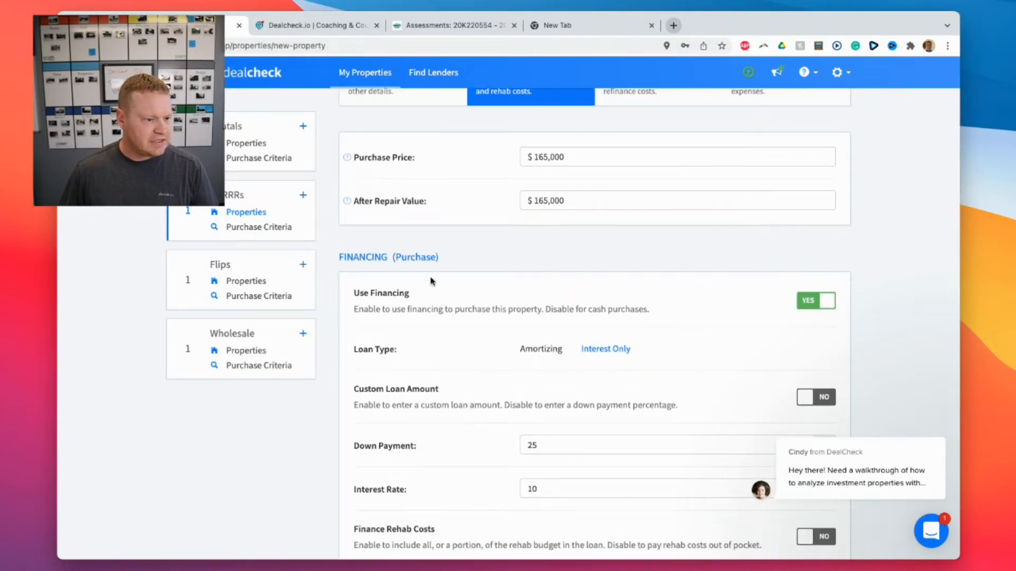
{"action": "left_click", "coordinate": [607, 30]}
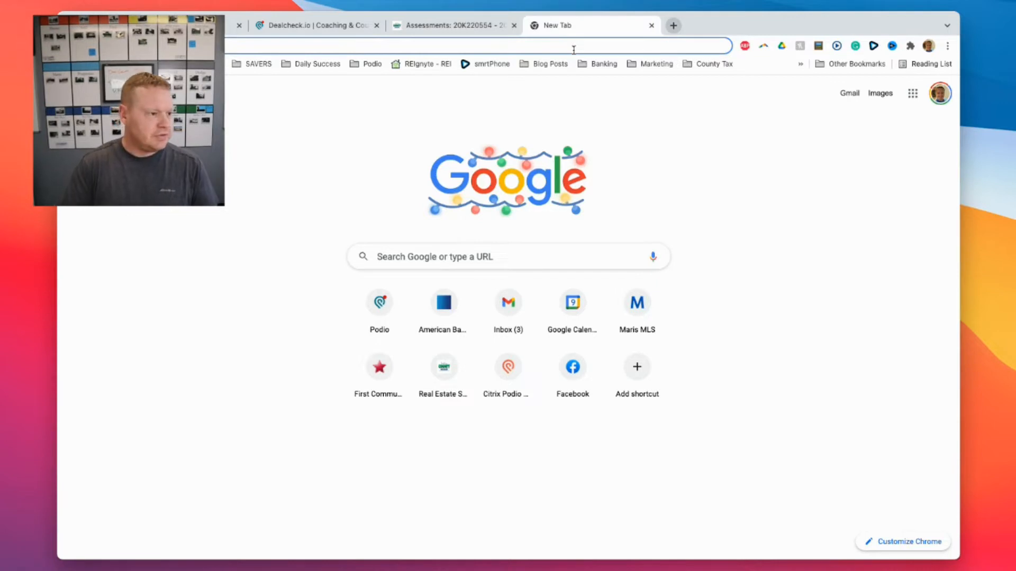
Go to Maris MLS by typing 'mar' in the address bar and launch Matrix.
{"action": "type", "text": "mar"}
{"action": "key", "text": "Return"}
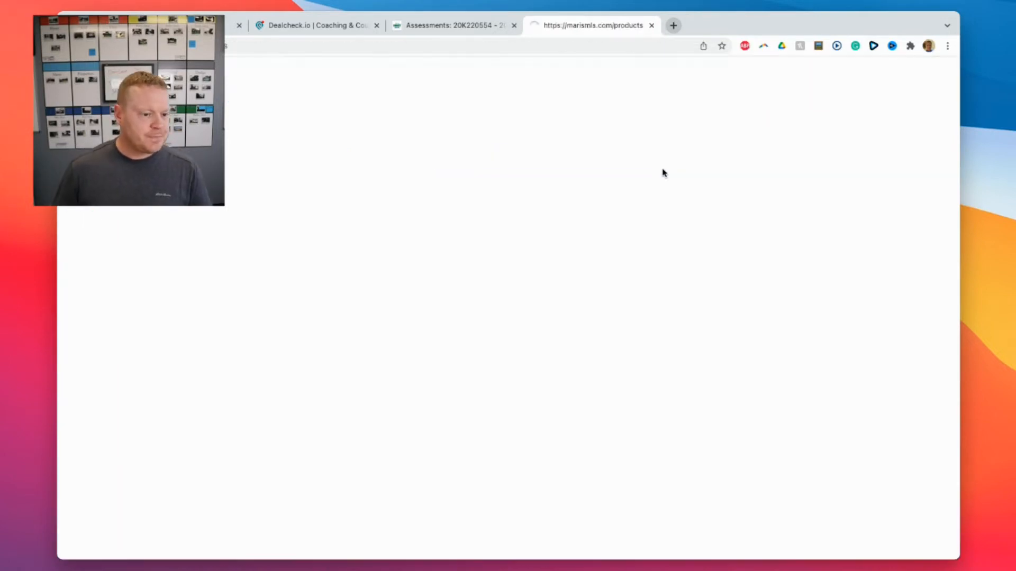
{"action": "scroll", "coordinate": [548, 458], "scroll_direction": "down", "scroll_amount": 2}
{"action": "left_click", "coordinate": [550, 481]}
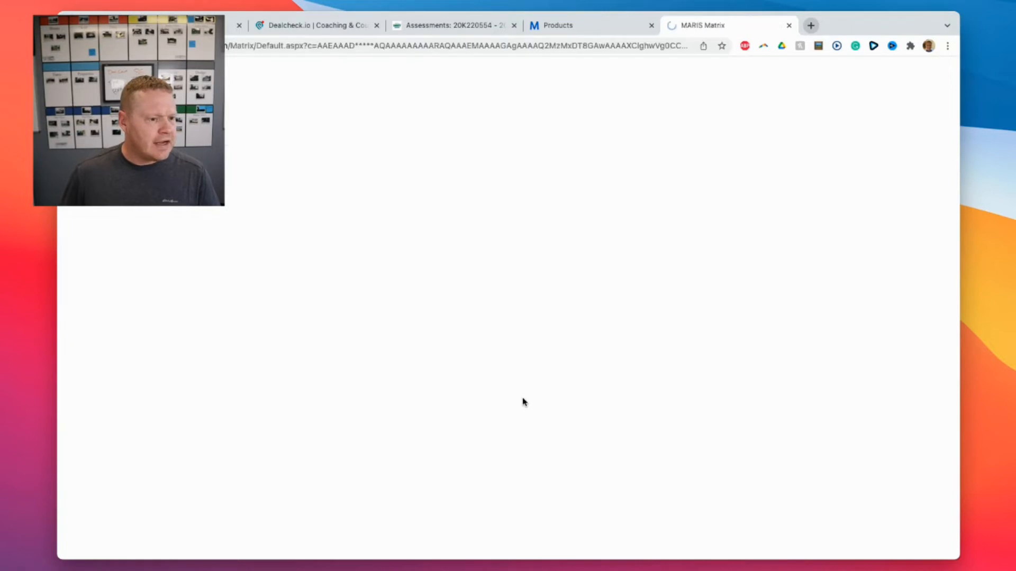
{"action": "mouse_move", "coordinate": [208, 83]}
{"action": "mouse_move", "coordinate": [249, 98]}
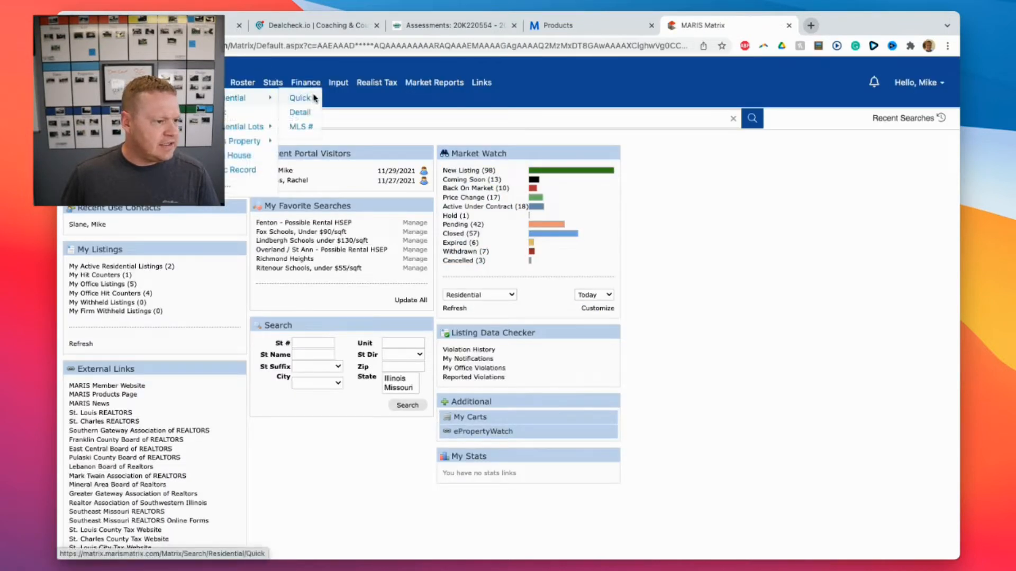
{"action": "left_click", "coordinate": [296, 97]}
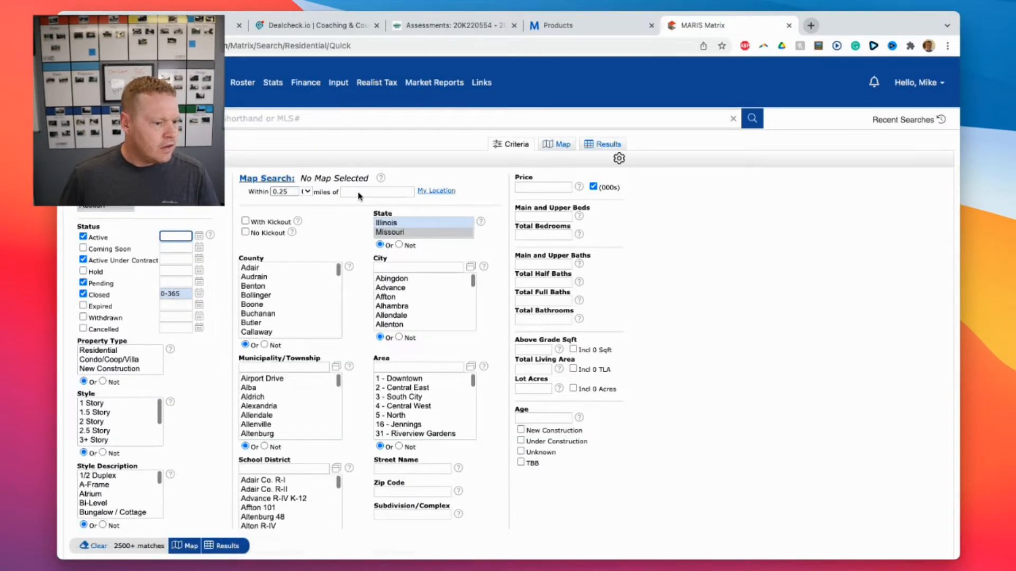
{"action": "left_click", "coordinate": [362, 192]}
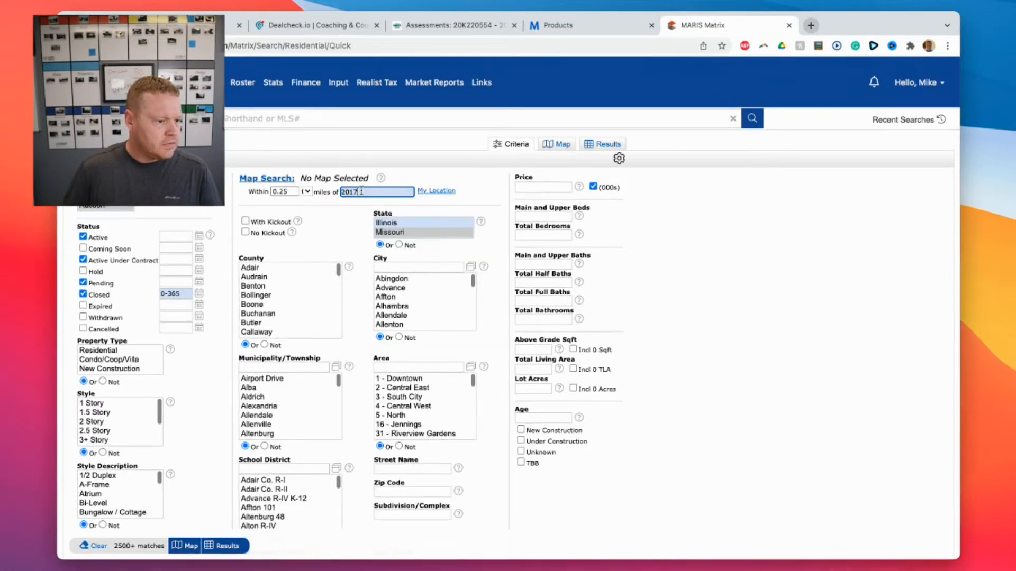
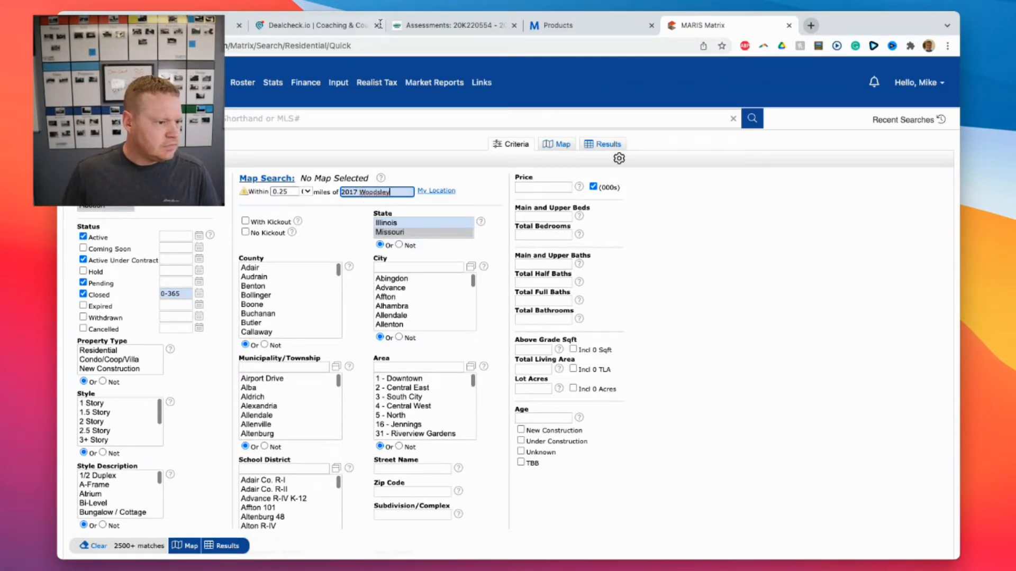
{"action": "left_click", "coordinate": [209, 25]}
{"action": "scroll", "coordinate": [453, 213], "scroll_direction": "up", "scroll_amount": 4}
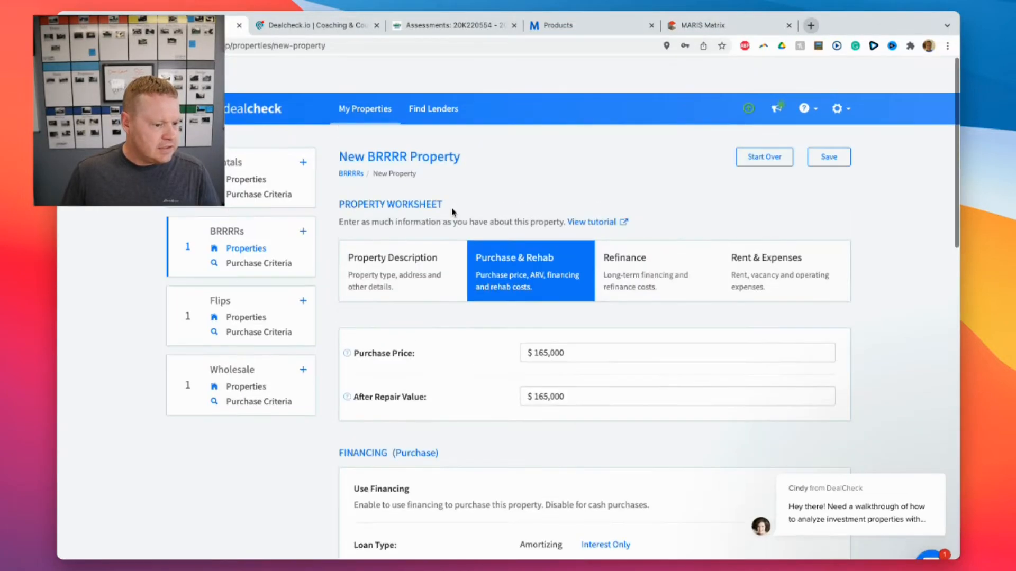
{"action": "scroll", "coordinate": [453, 212], "scroll_direction": "down", "scroll_amount": 10}
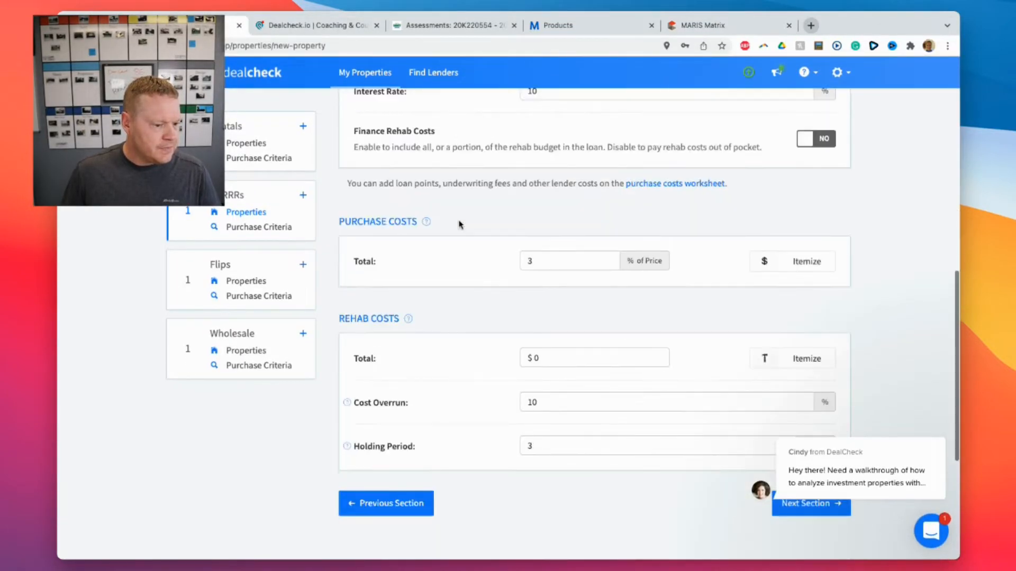
{"action": "scroll", "coordinate": [459, 224], "scroll_direction": "down", "scroll_amount": 5}
{"action": "scroll", "coordinate": [459, 224], "scroll_direction": "up", "scroll_amount": 15}
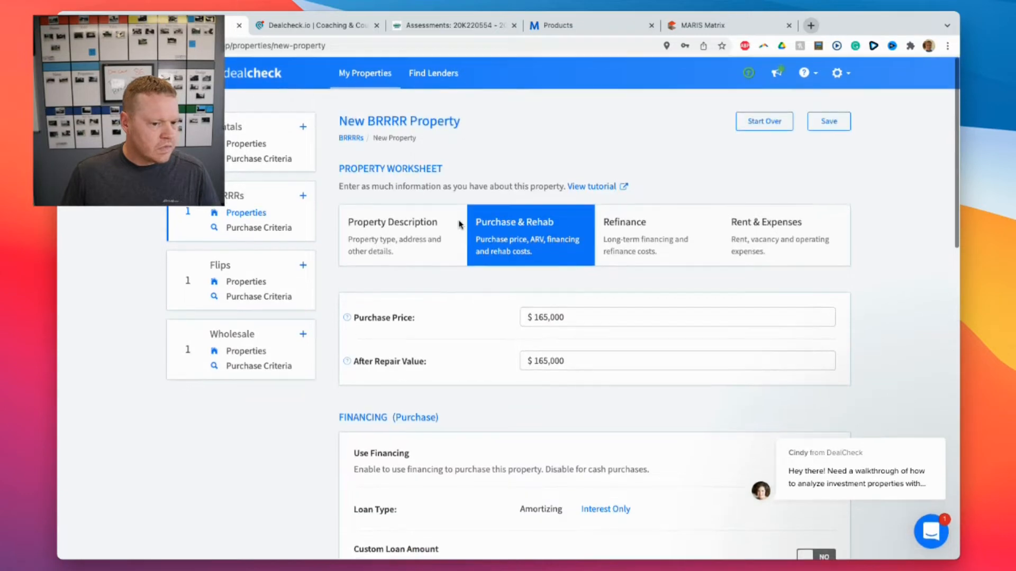
{"action": "left_click", "coordinate": [715, 25]}
{"action": "left_click", "coordinate": [393, 191]}
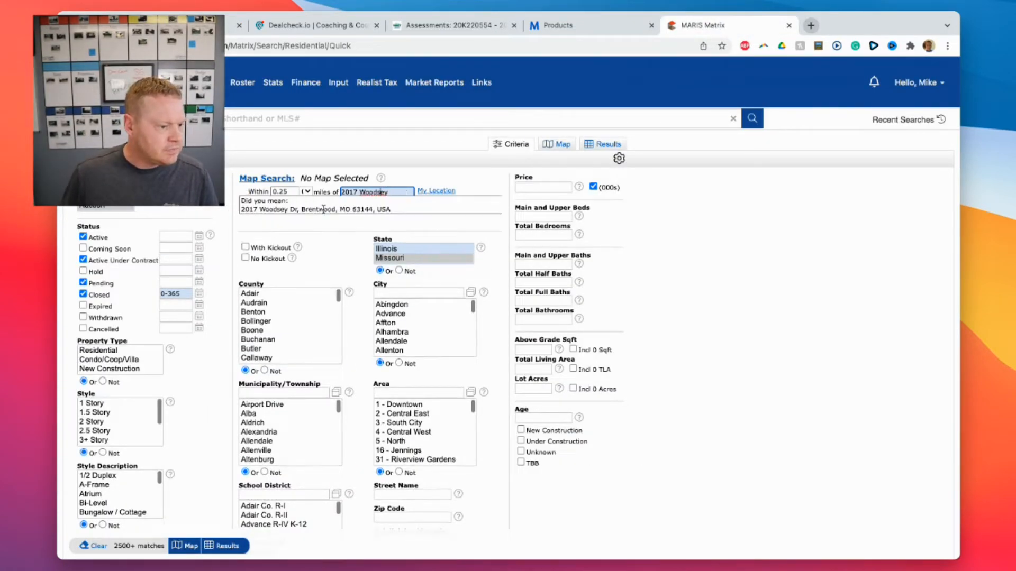
{"action": "left_click", "coordinate": [325, 208]}
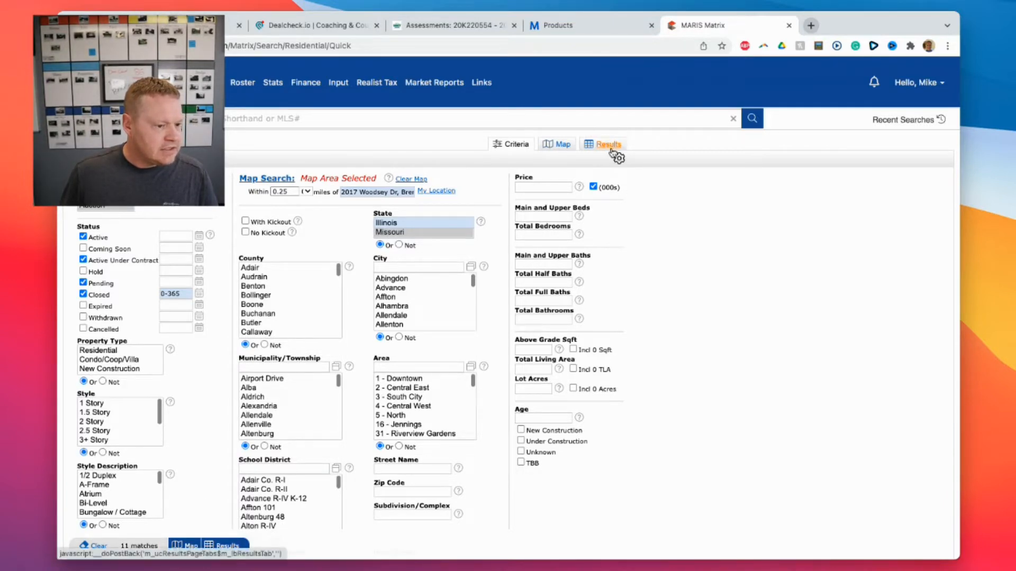
{"action": "left_click", "coordinate": [604, 145]}
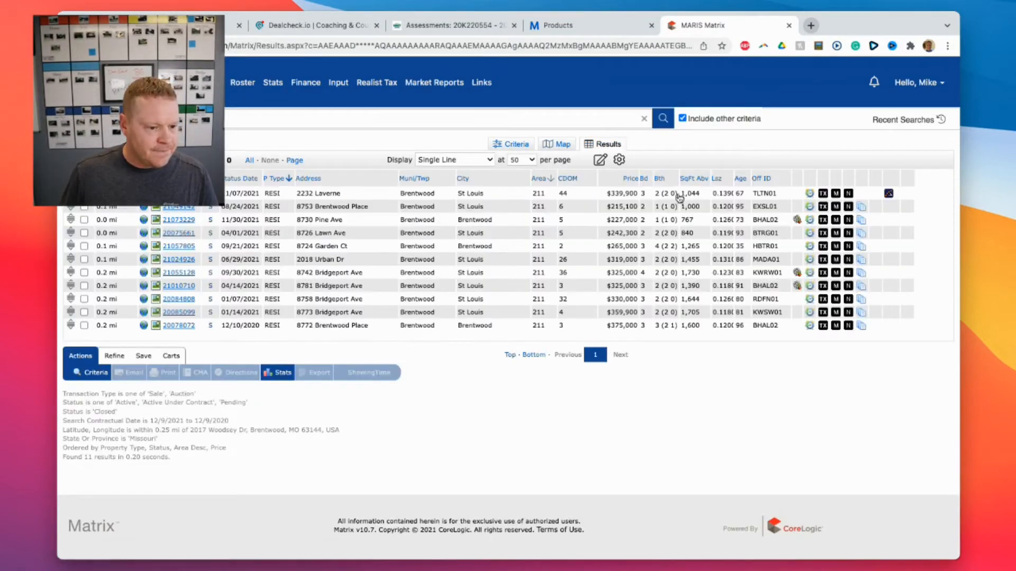
{"action": "left_click_drag", "start_coordinate": [694, 220], "coordinate": [601, 237]}
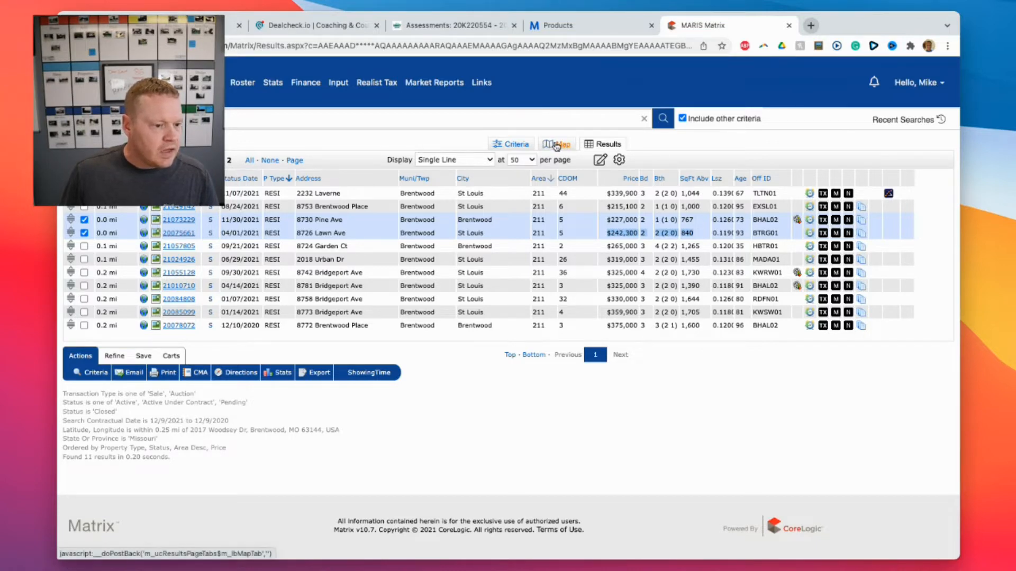
{"action": "left_click", "coordinate": [562, 144]}
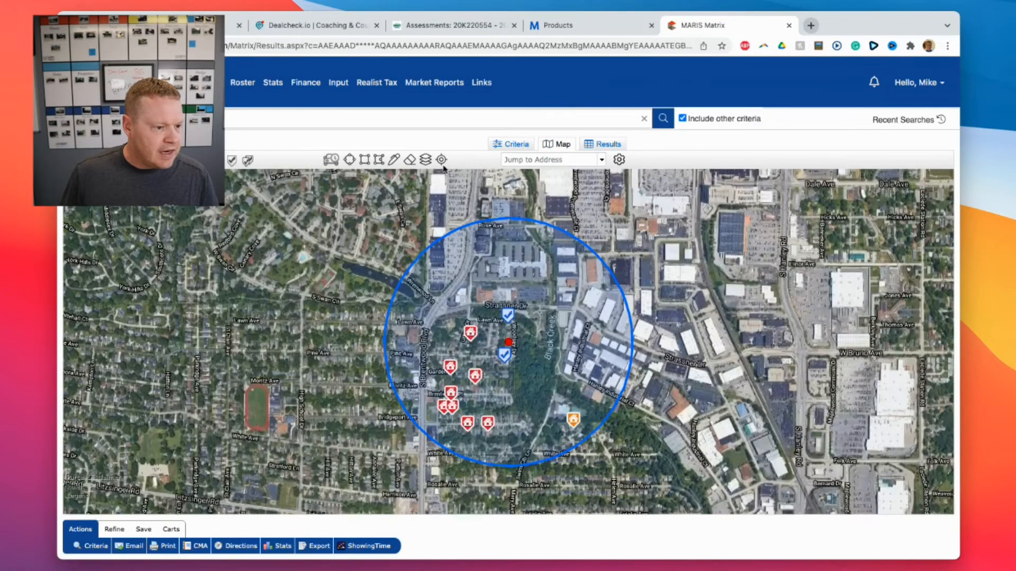
Turn on school district boundaries in the map's Layers options.
{"action": "left_click", "coordinate": [425, 160]}
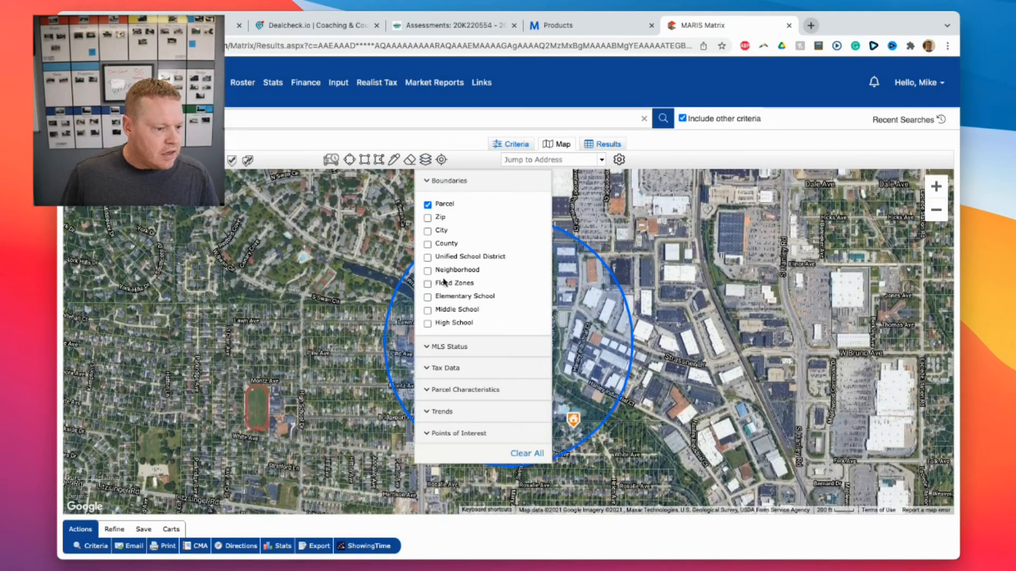
{"action": "left_click", "coordinate": [439, 259]}
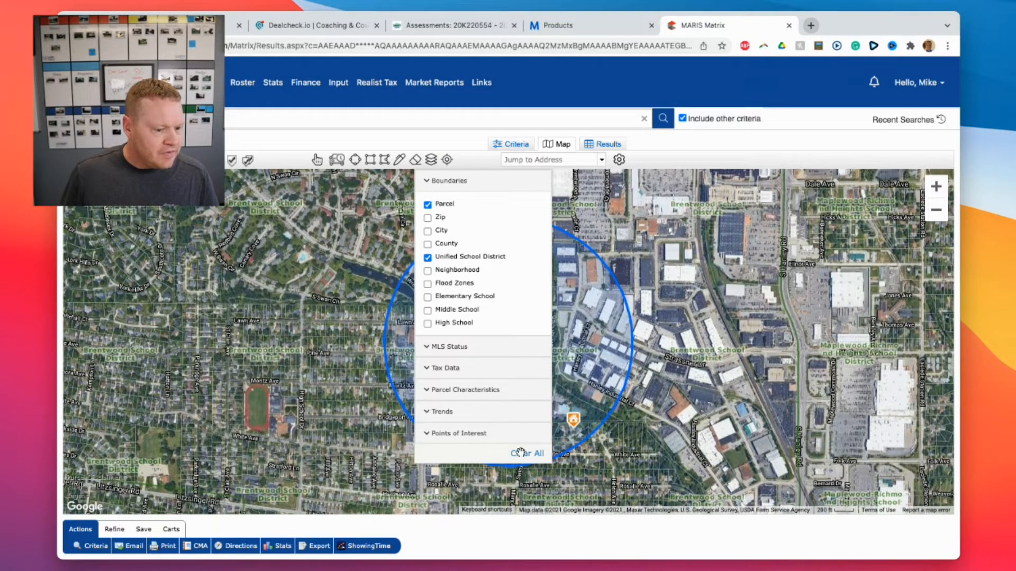
{"action": "left_click", "coordinate": [432, 181]}
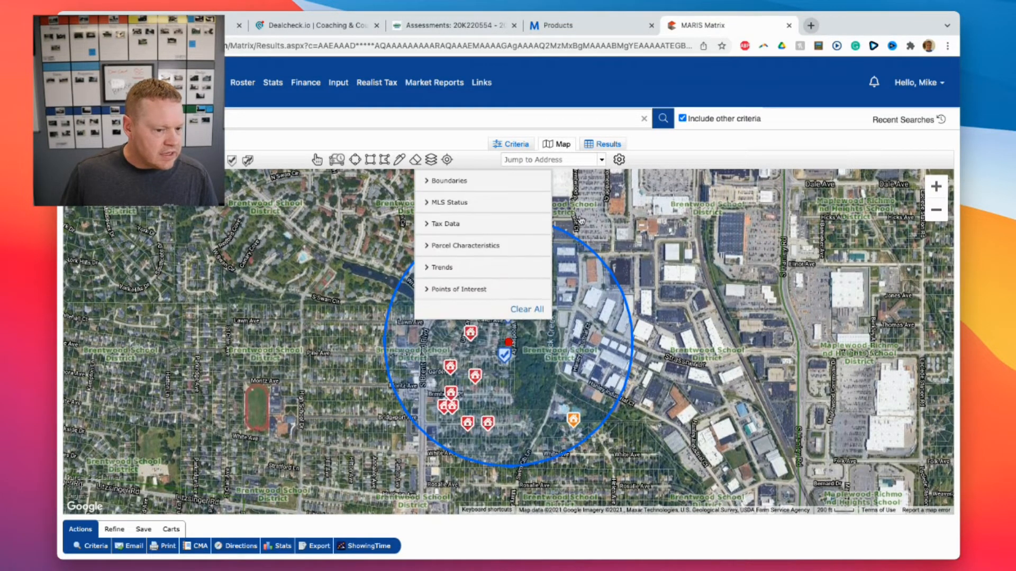
{"action": "left_click", "coordinate": [431, 159]}
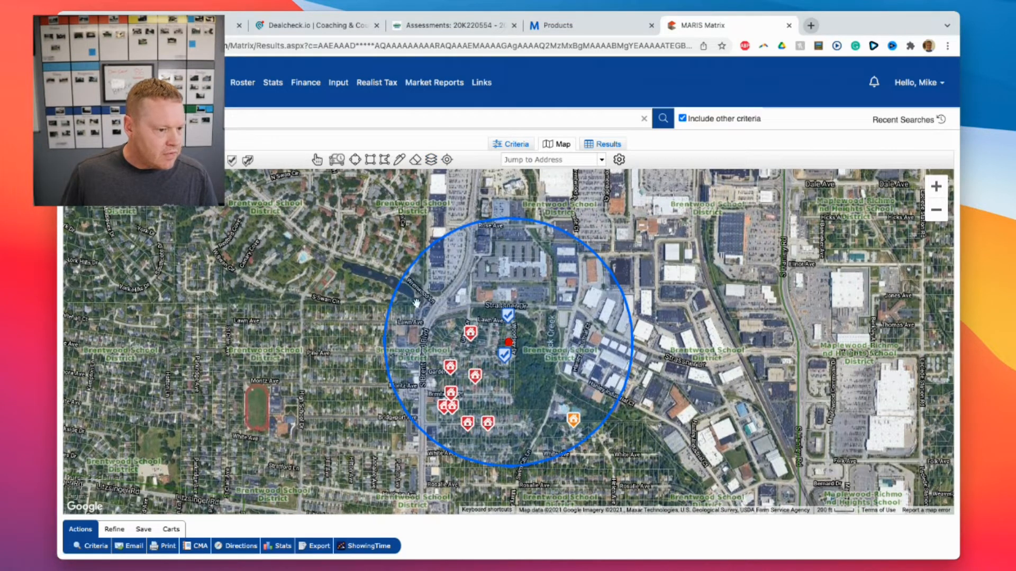
Hide the school district boundaries, zoom out, and widen the search circle to about 0.48 miles.
{"action": "left_click", "coordinate": [431, 159]}
{"action": "left_click", "coordinate": [431, 159]}
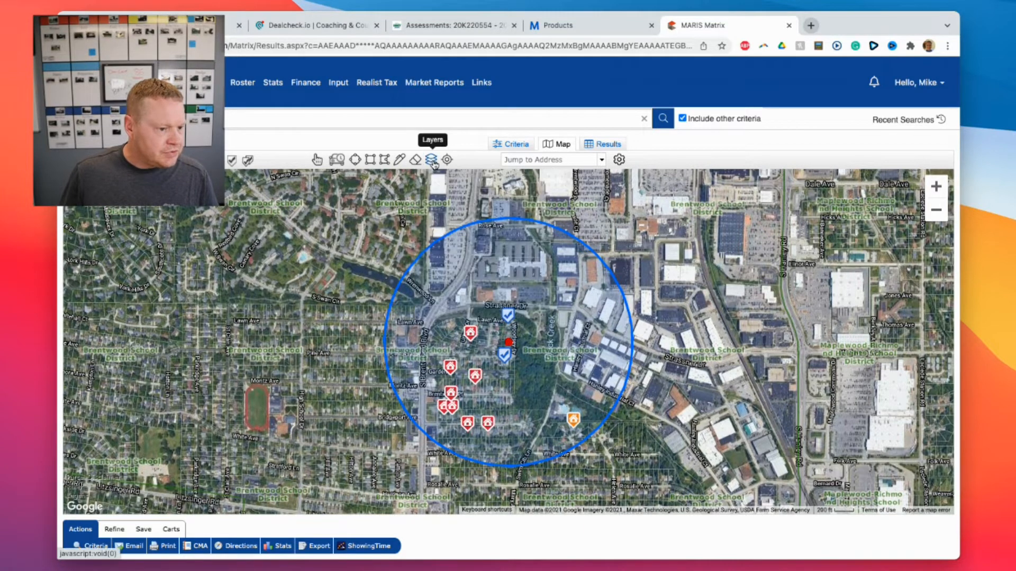
{"action": "left_click", "coordinate": [431, 160]}
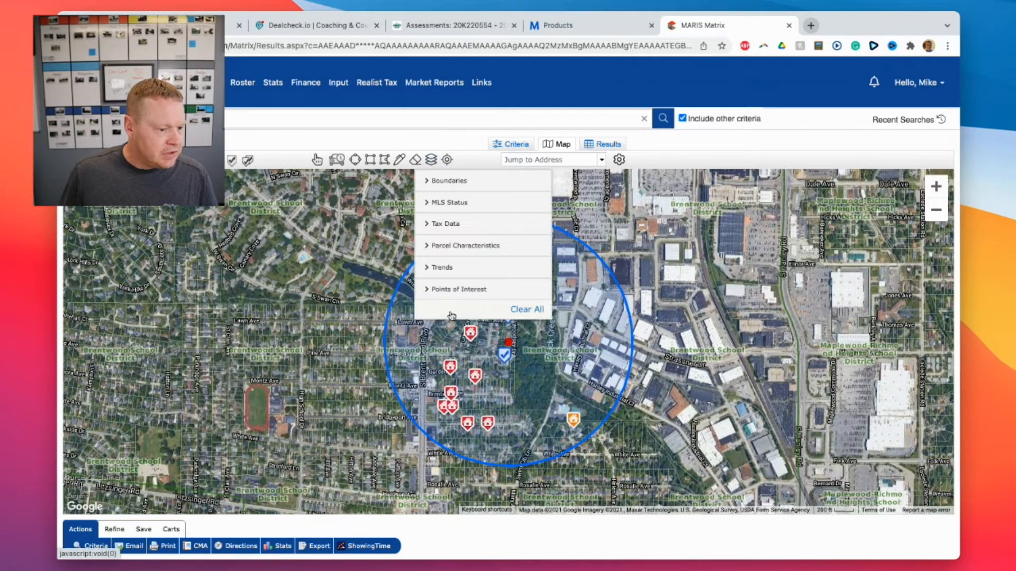
{"action": "left_click", "coordinate": [426, 184]}
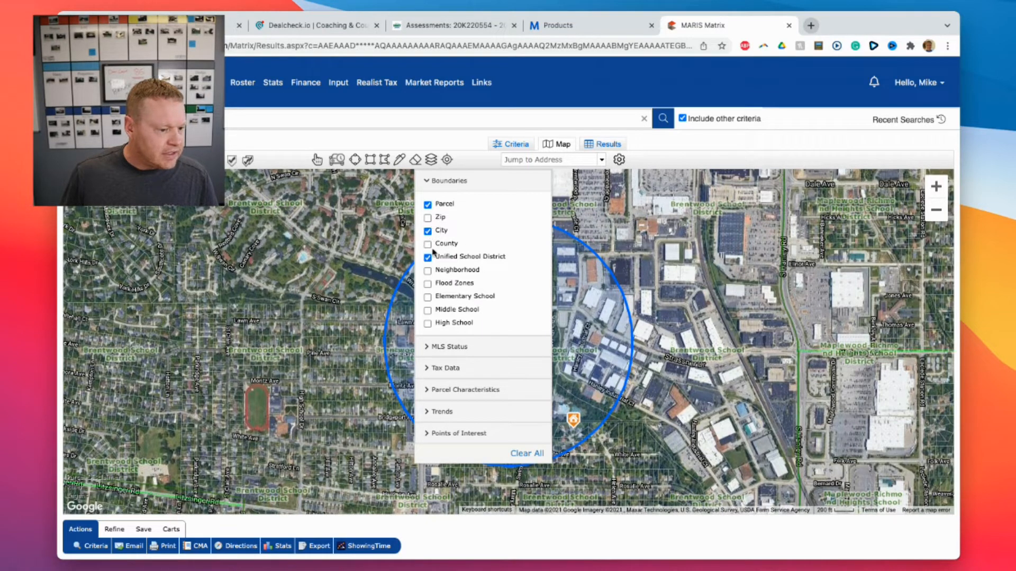
{"action": "left_click", "coordinate": [427, 258]}
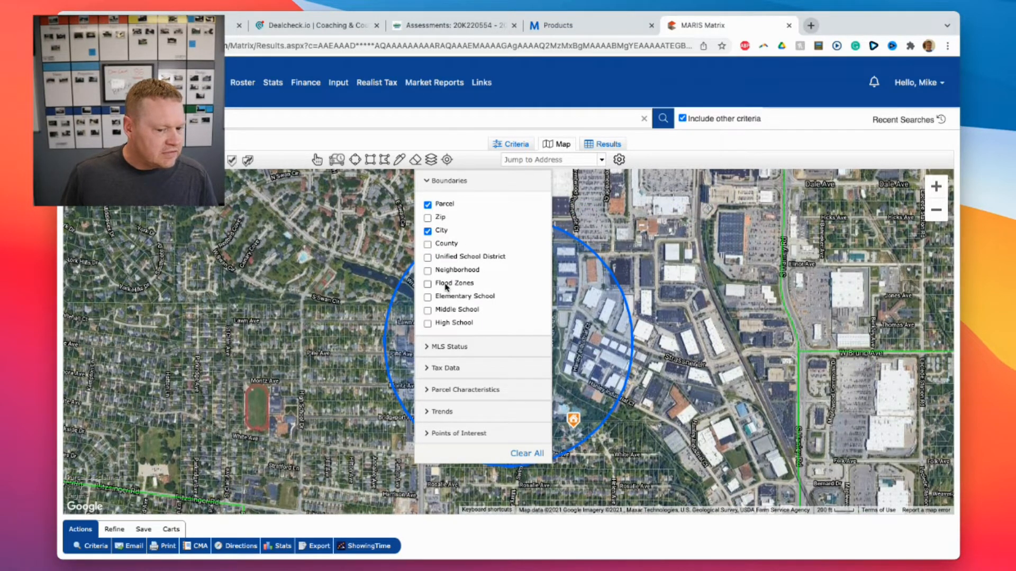
{"action": "left_click", "coordinate": [431, 159]}
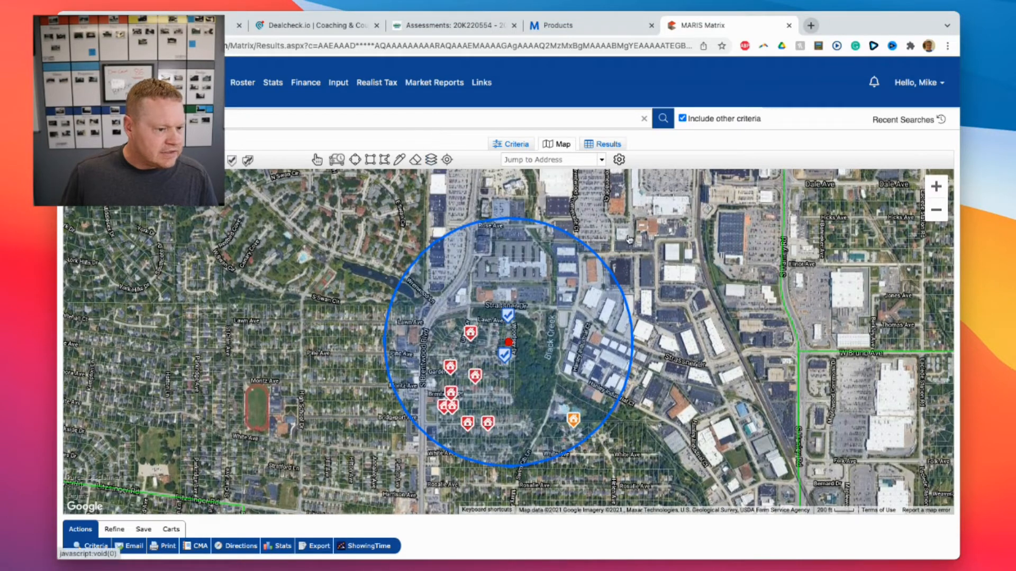
{"action": "left_click", "coordinate": [935, 210]}
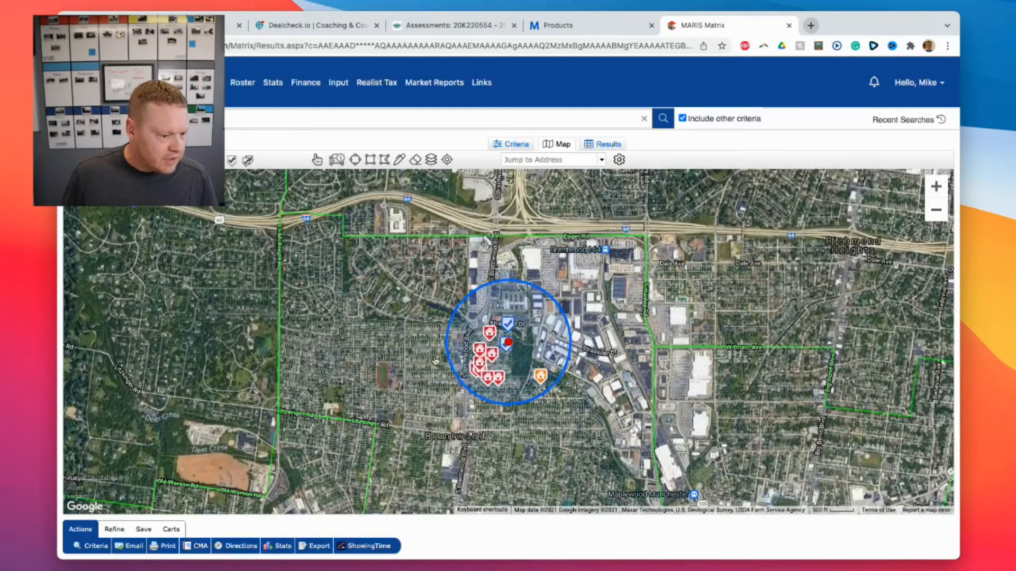
{"action": "left_click_drag", "start_coordinate": [446, 353], "coordinate": [385, 361]}
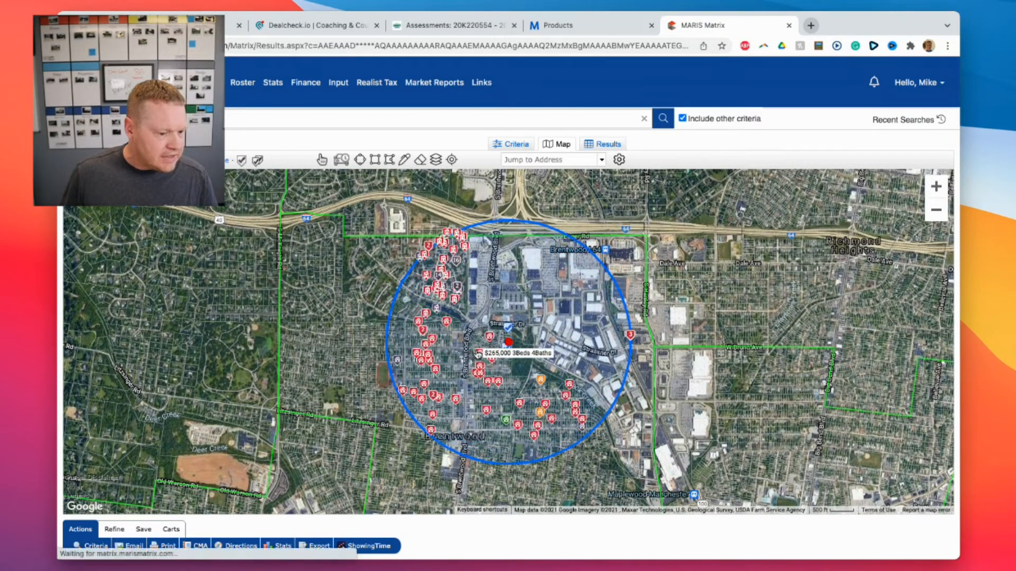
Cap Above Grade Sqft at 900 or less, include zero-sqft listings, and list the 29 matches.
{"action": "left_click", "coordinate": [526, 146]}
{"action": "left_click", "coordinate": [552, 190]}
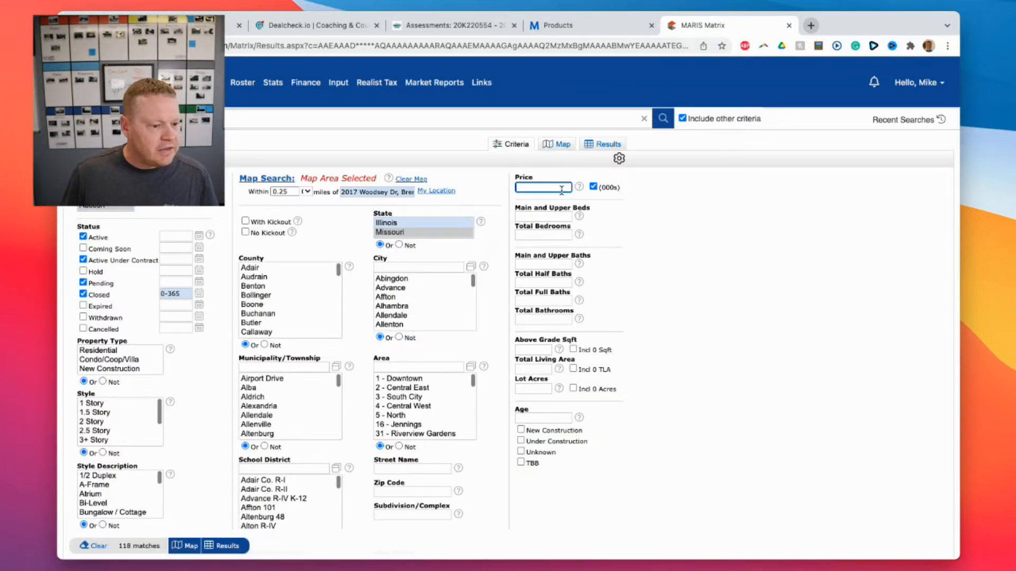
{"action": "left_click", "coordinate": [531, 350]}
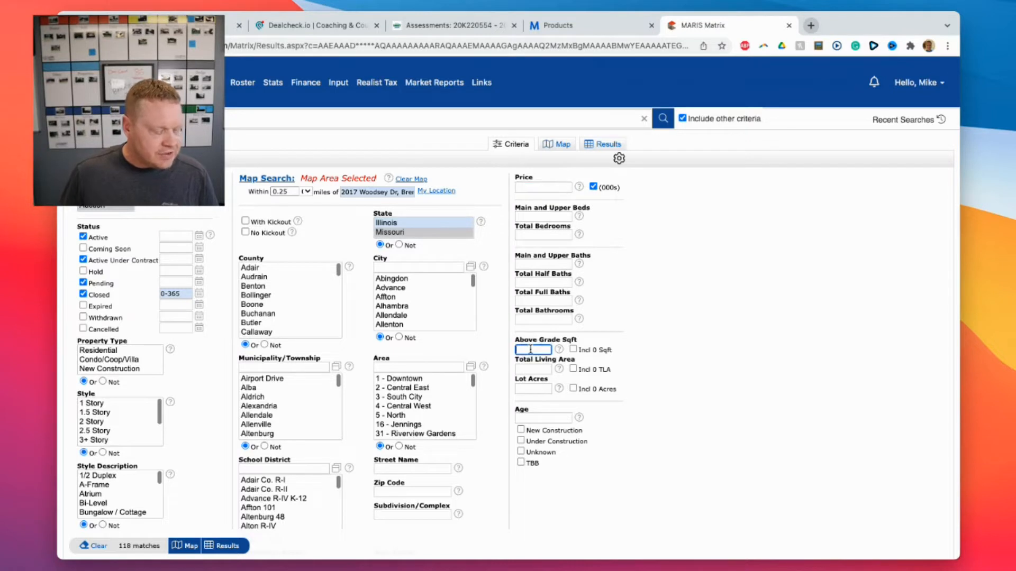
{"action": "type", "text": "900-"}
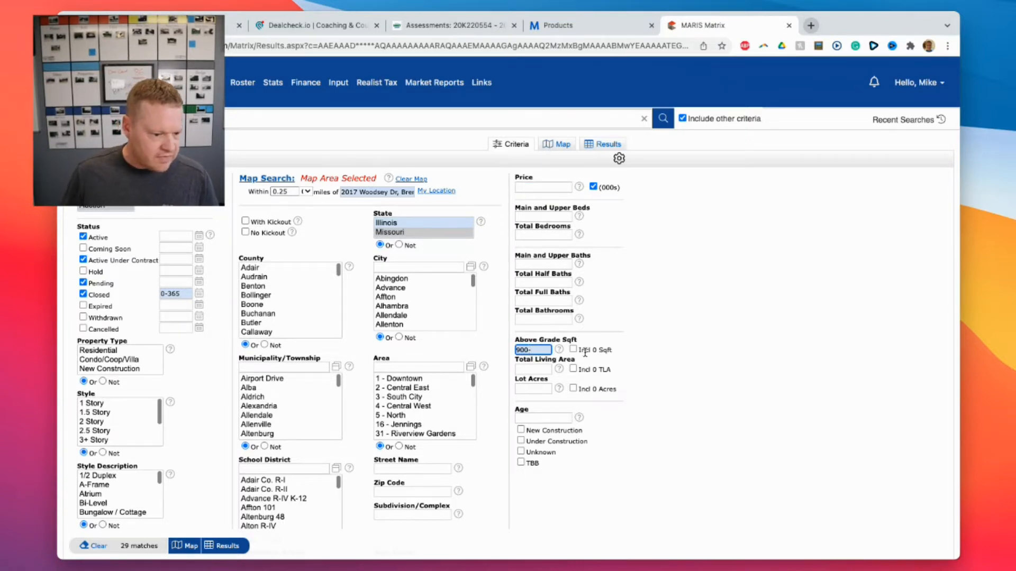
{"action": "left_click", "coordinate": [584, 350]}
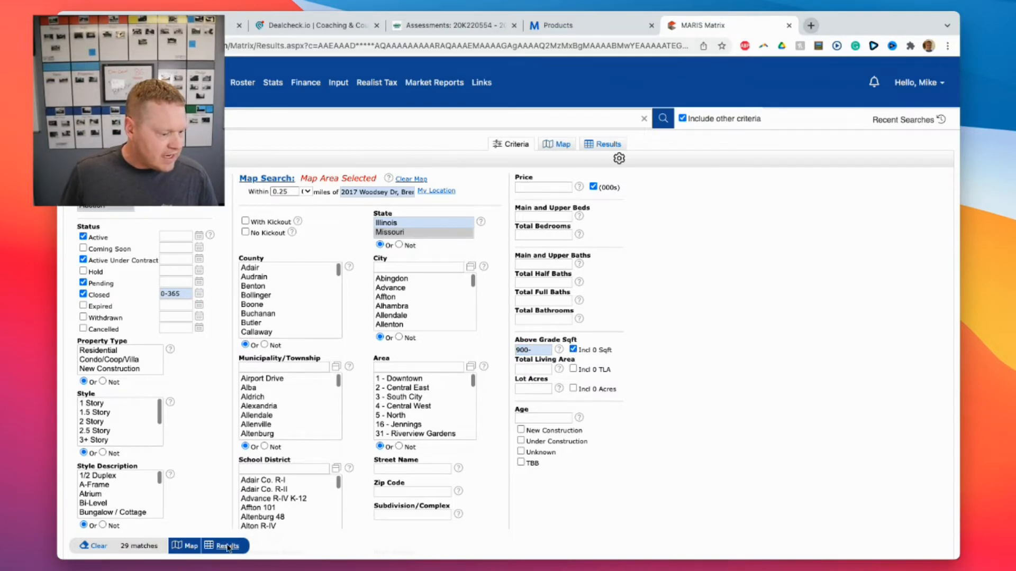
{"action": "left_click", "coordinate": [603, 145]}
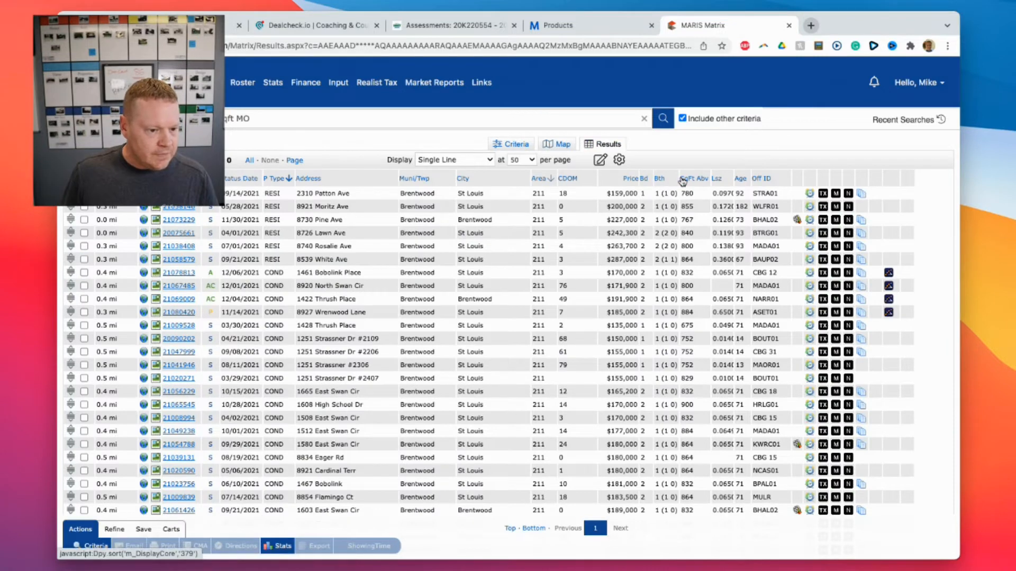
{"action": "left_click", "coordinate": [635, 180]}
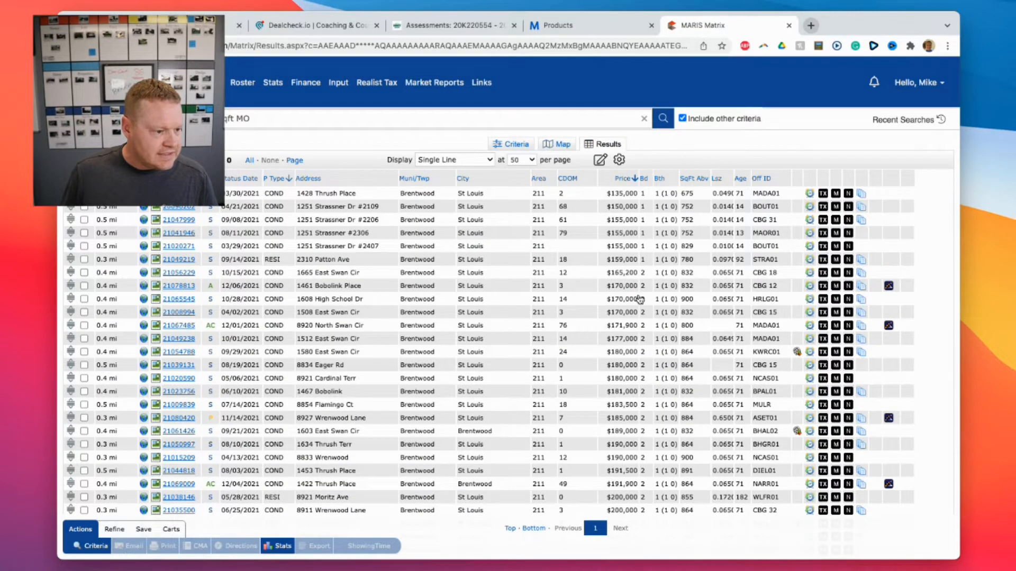
{"action": "scroll", "coordinate": [320, 145], "scroll_direction": "down", "scroll_amount": 2}
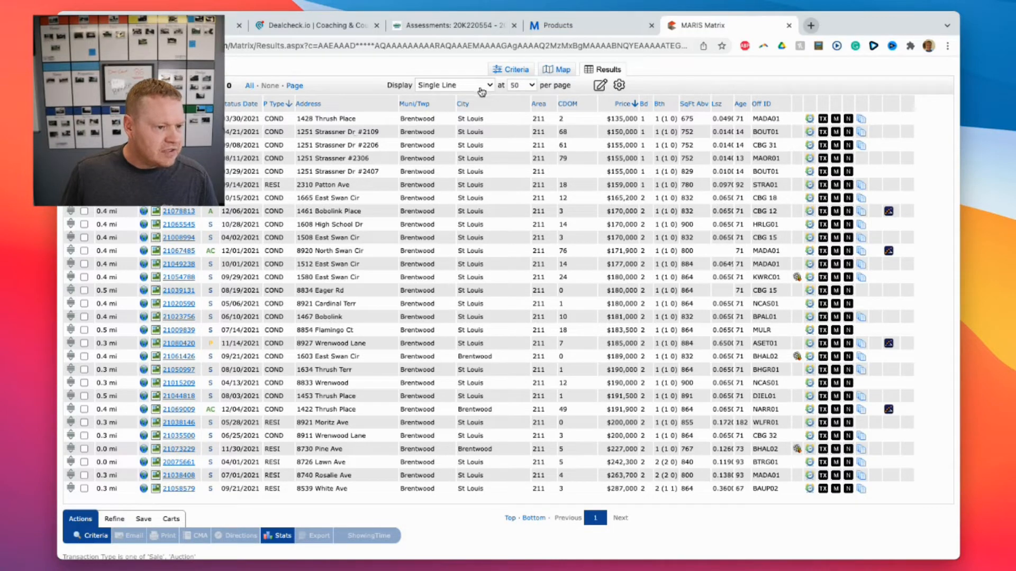
{"action": "left_click", "coordinate": [511, 69]}
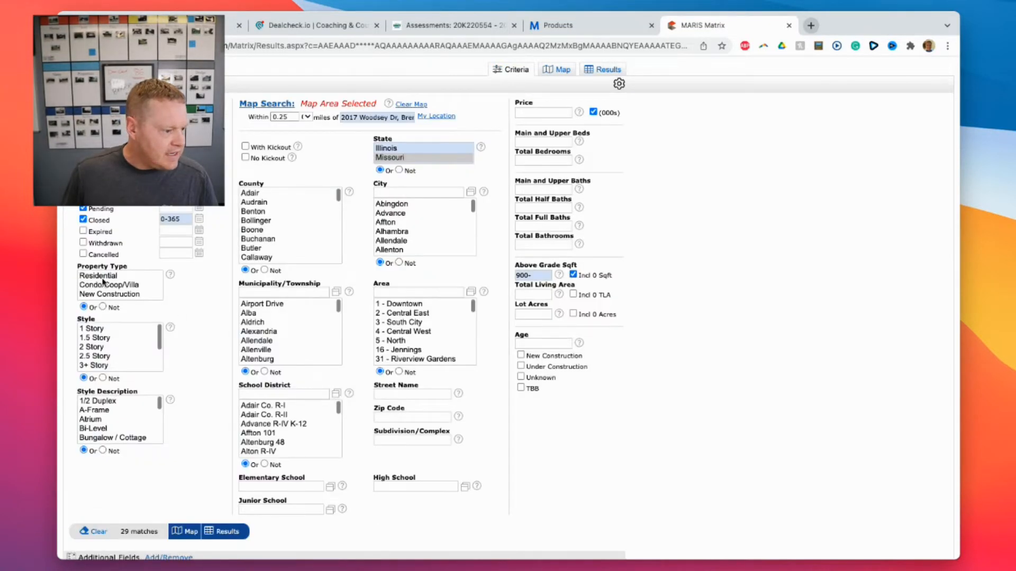
{"action": "left_click", "coordinate": [104, 281]}
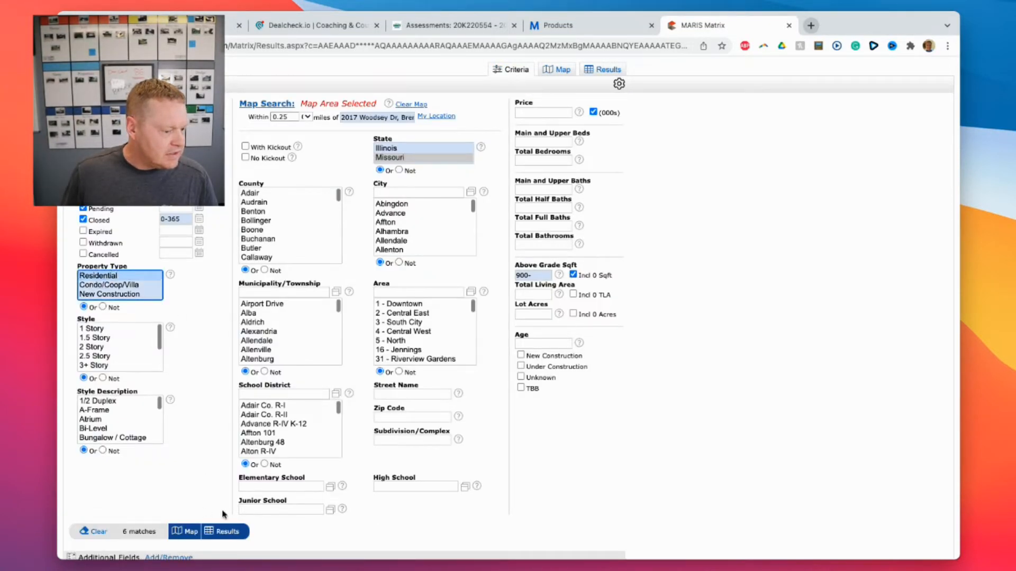
{"action": "left_click", "coordinate": [227, 531]}
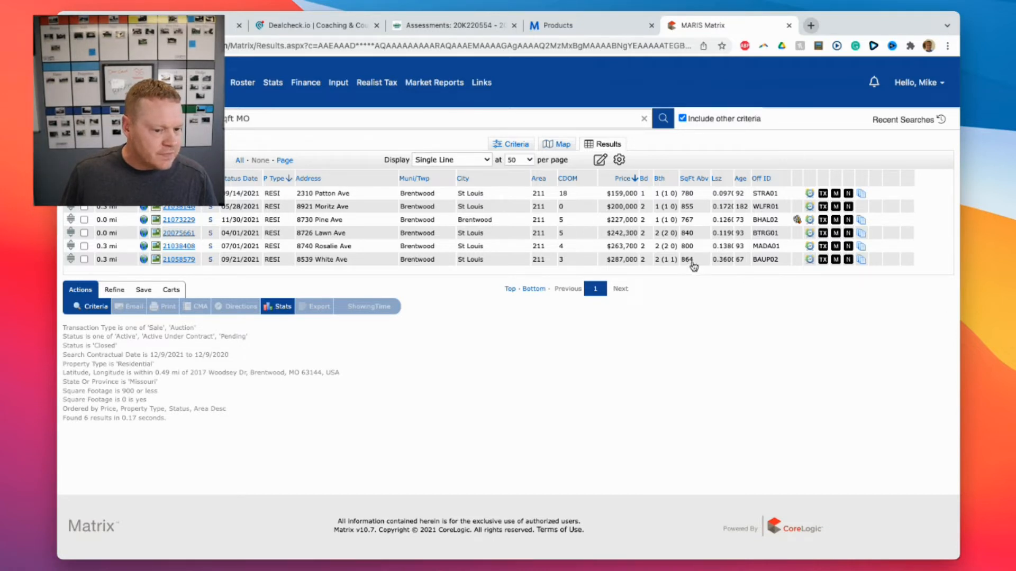
{"action": "left_click", "coordinate": [180, 260]}
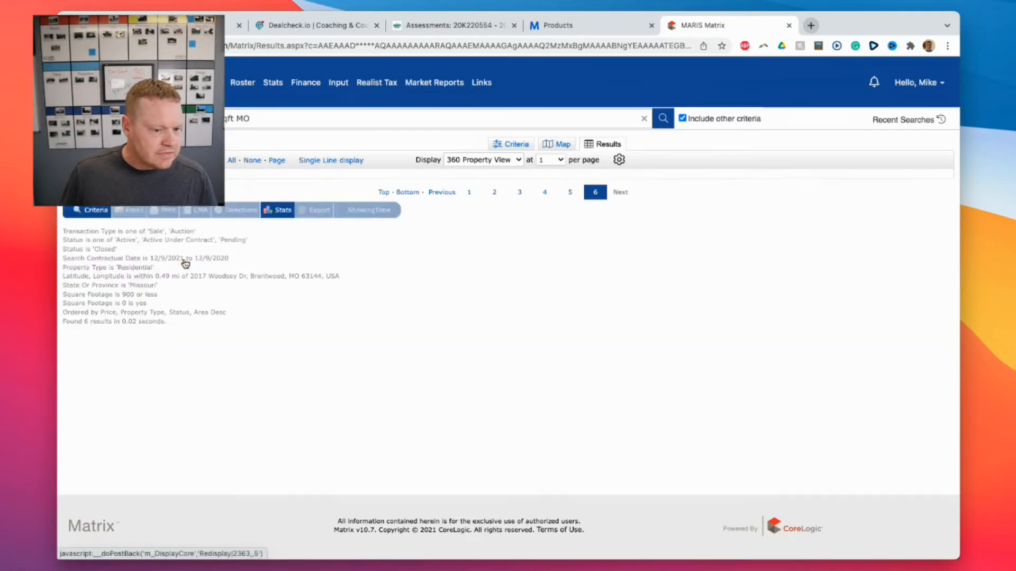
{"action": "left_click", "coordinate": [243, 413]}
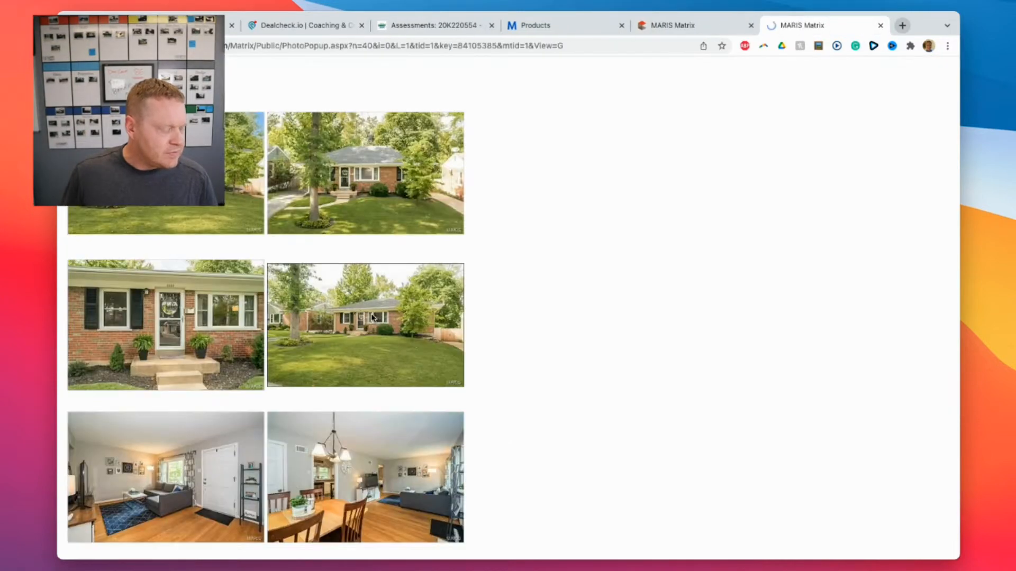
{"action": "scroll", "coordinate": [370, 315], "scroll_direction": "down", "scroll_amount": 10}
{"action": "scroll", "coordinate": [370, 317], "scroll_direction": "down", "scroll_amount": 5}
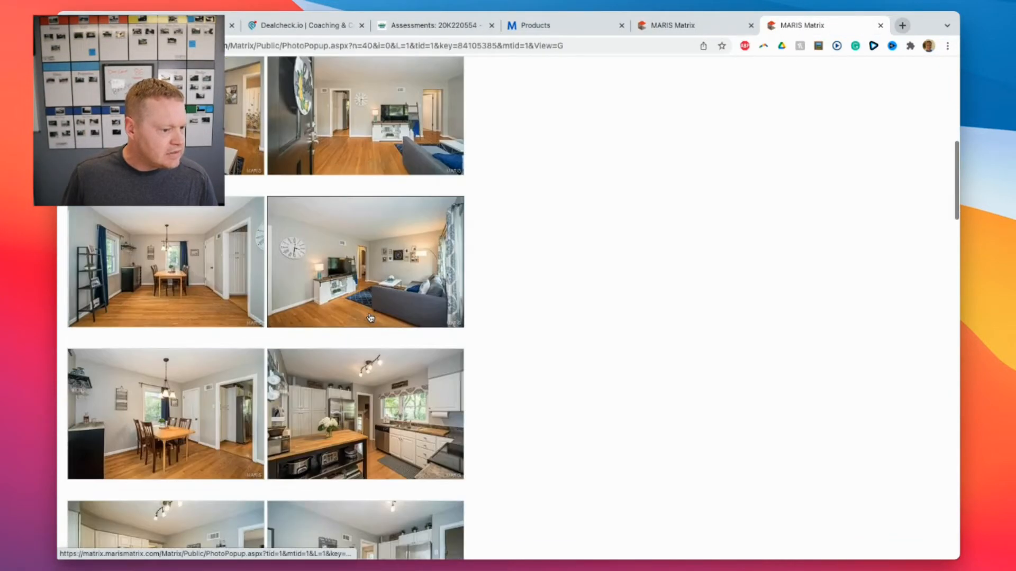
{"action": "scroll", "coordinate": [370, 318], "scroll_direction": "down", "scroll_amount": 5}
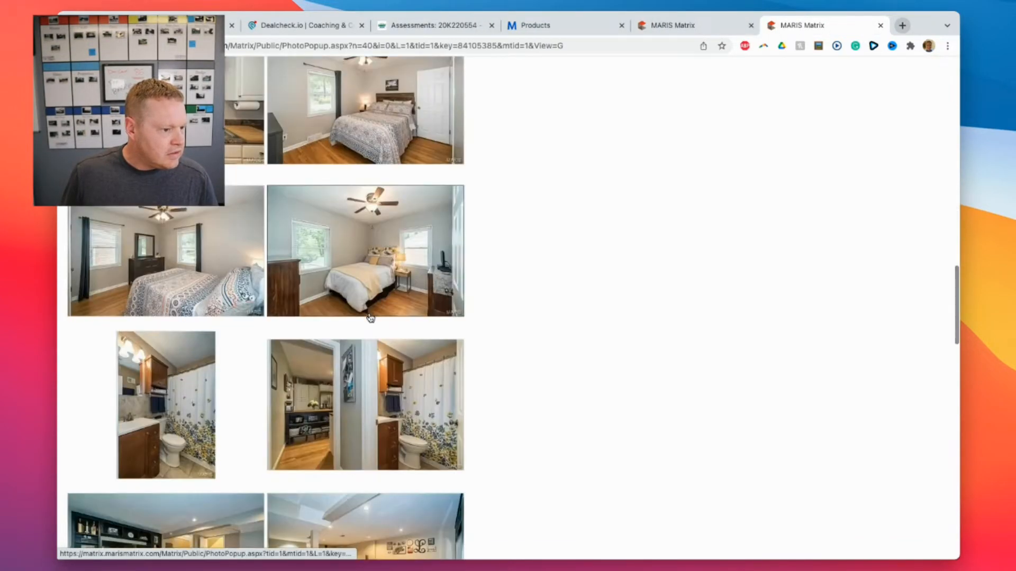
{"action": "scroll", "coordinate": [371, 317], "scroll_direction": "down", "scroll_amount": 4}
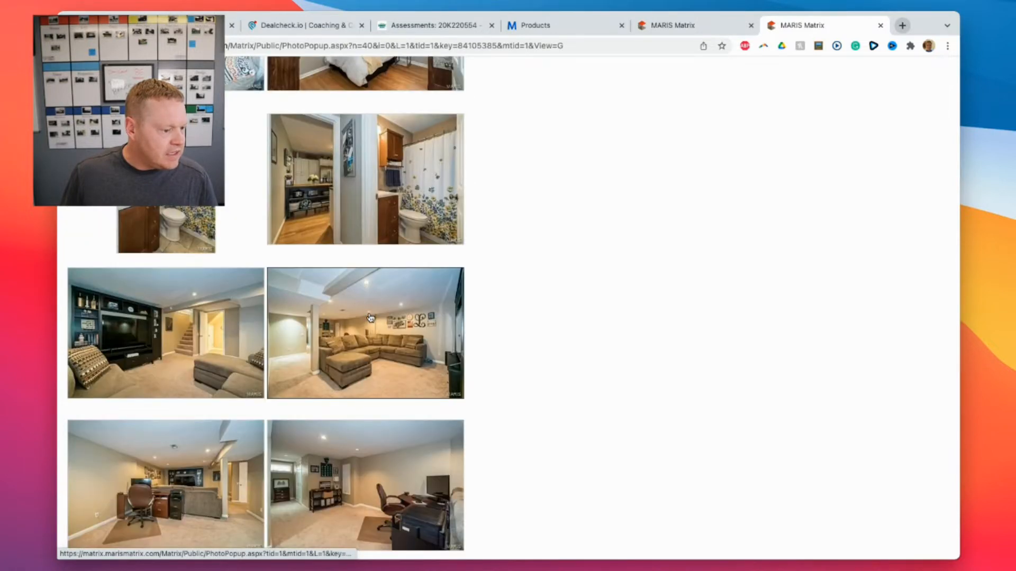
{"action": "scroll", "coordinate": [370, 317], "scroll_direction": "down", "scroll_amount": 6}
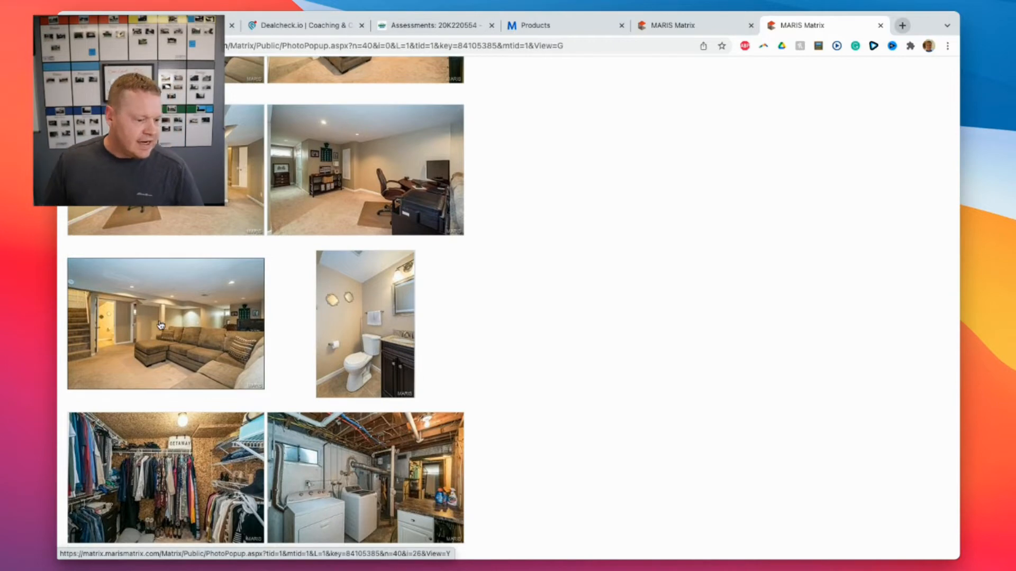
{"action": "scroll", "coordinate": [371, 264], "scroll_direction": "up", "scroll_amount": 10}
{"action": "left_click", "coordinate": [672, 24]}
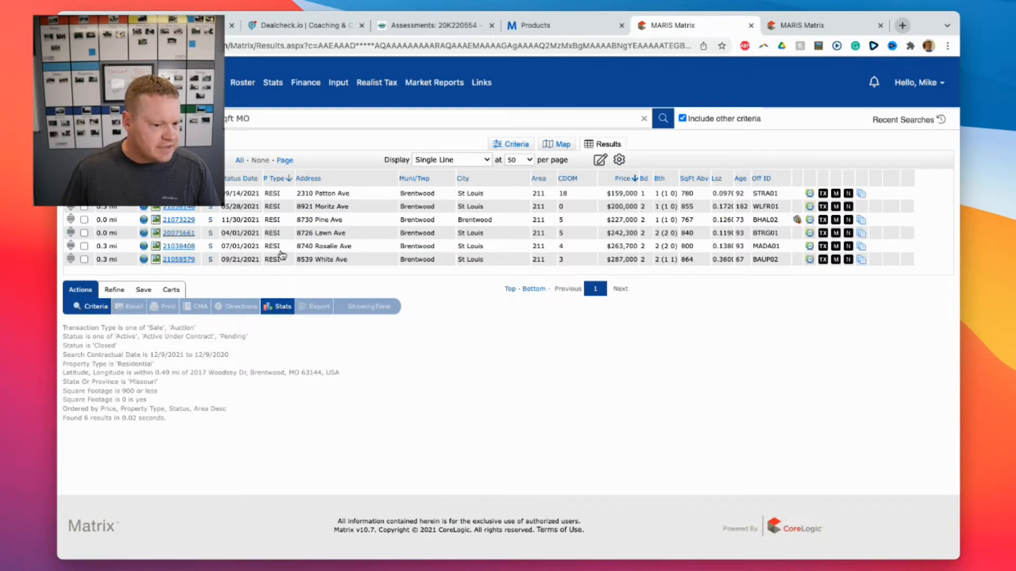
{"action": "left_click", "coordinate": [178, 246]}
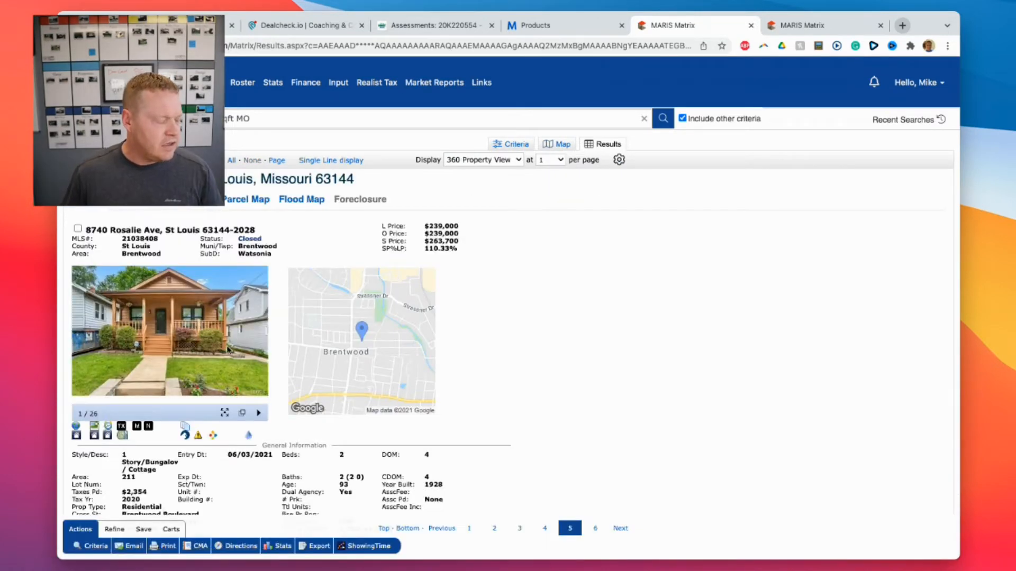
{"action": "left_click", "coordinate": [241, 418]}
{"action": "scroll", "coordinate": [269, 373], "scroll_direction": "down", "scroll_amount": 10}
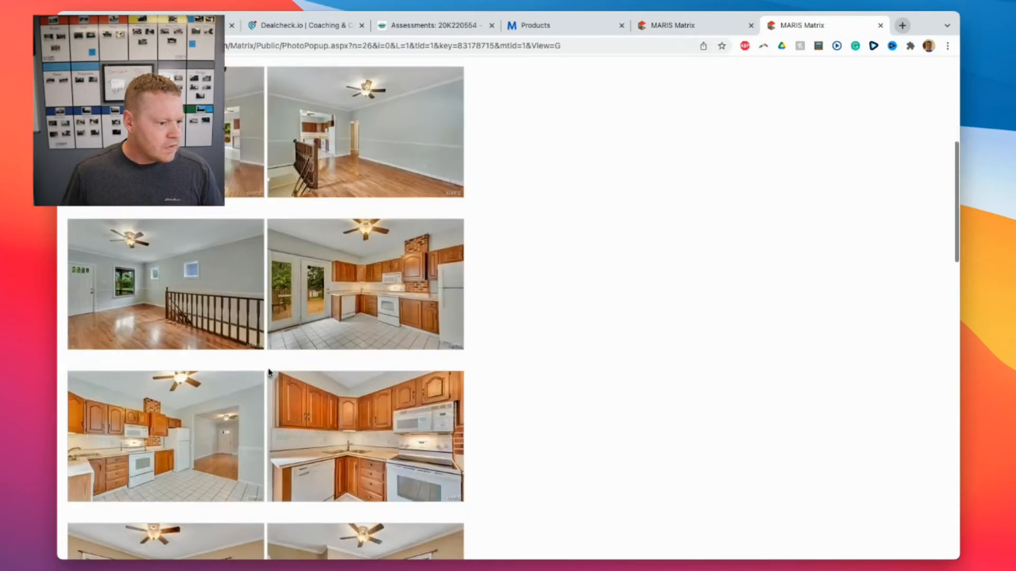
{"action": "scroll", "coordinate": [268, 373], "scroll_direction": "down", "scroll_amount": 15}
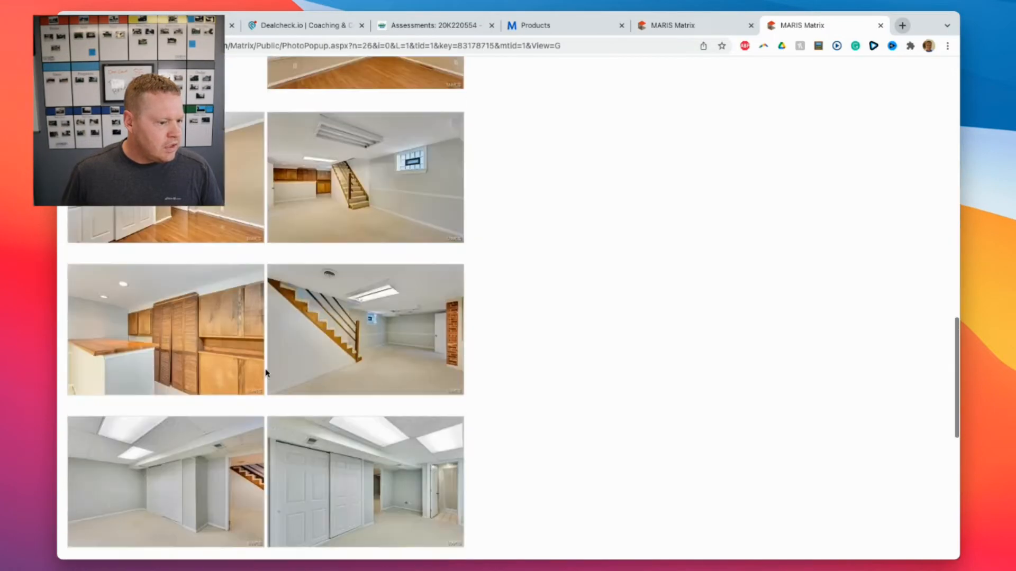
{"action": "left_click", "coordinate": [671, 25]}
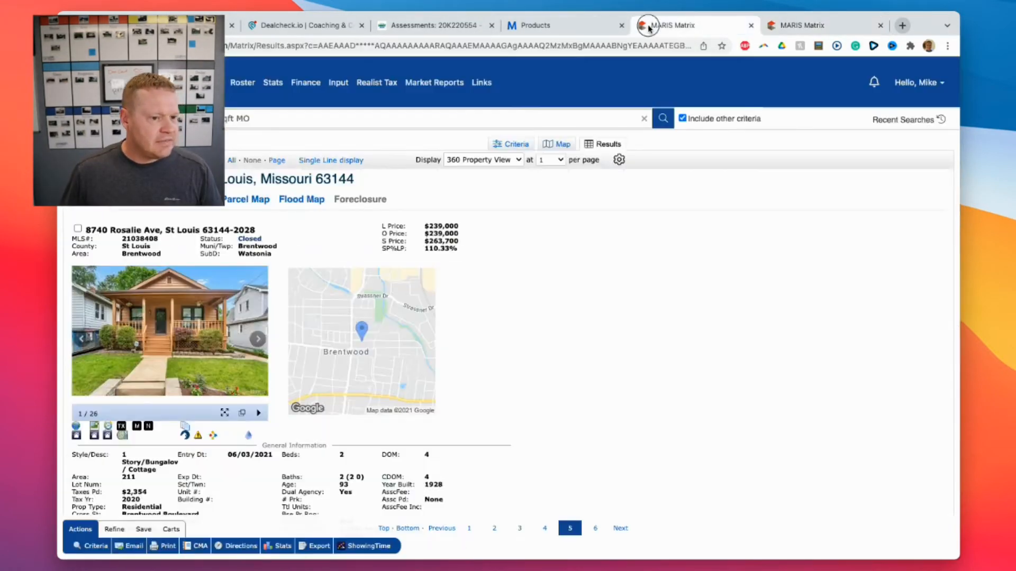
{"action": "left_click", "coordinate": [332, 160]}
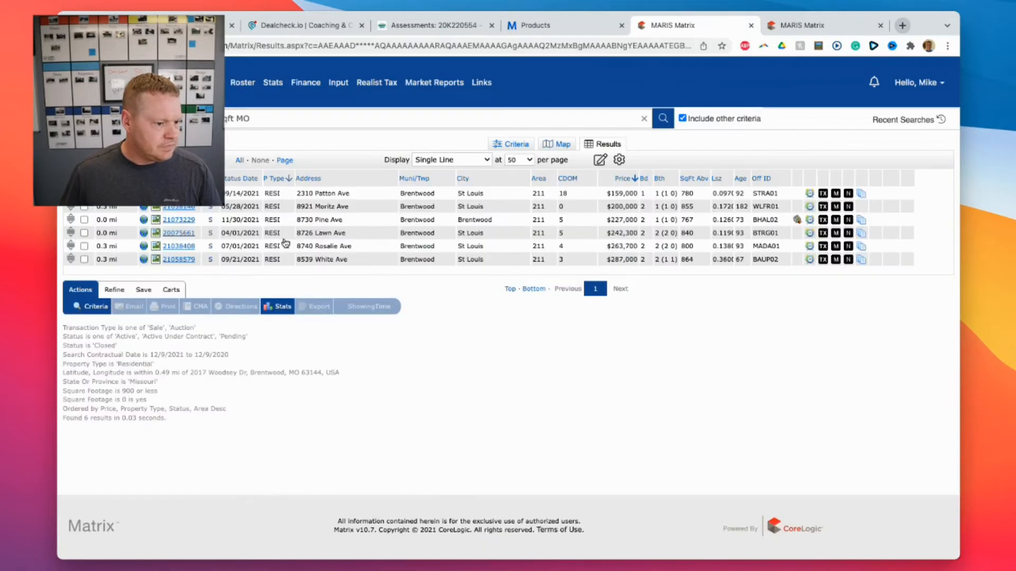
{"action": "left_click", "coordinate": [177, 233]}
{"action": "left_click", "coordinate": [243, 413]}
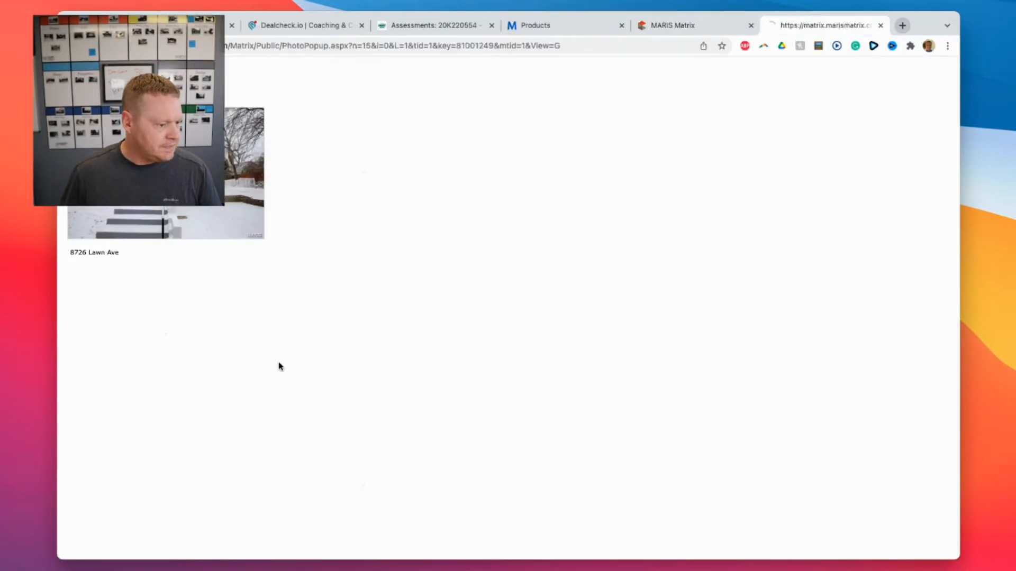
{"action": "scroll", "coordinate": [285, 349], "scroll_direction": "down", "scroll_amount": 8}
{"action": "scroll", "coordinate": [296, 335], "scroll_direction": "down", "scroll_amount": 5}
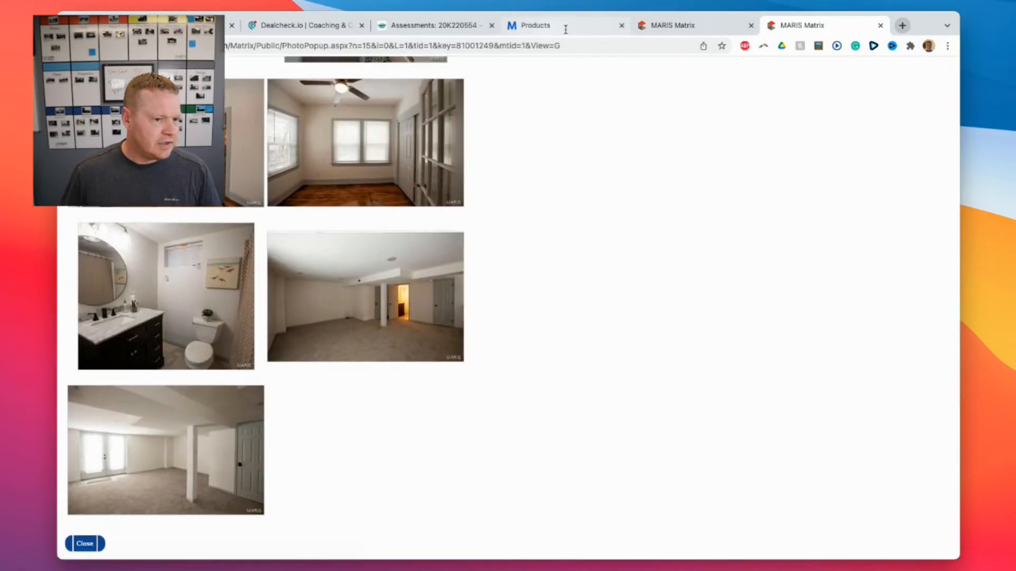
{"action": "left_click", "coordinate": [671, 25]}
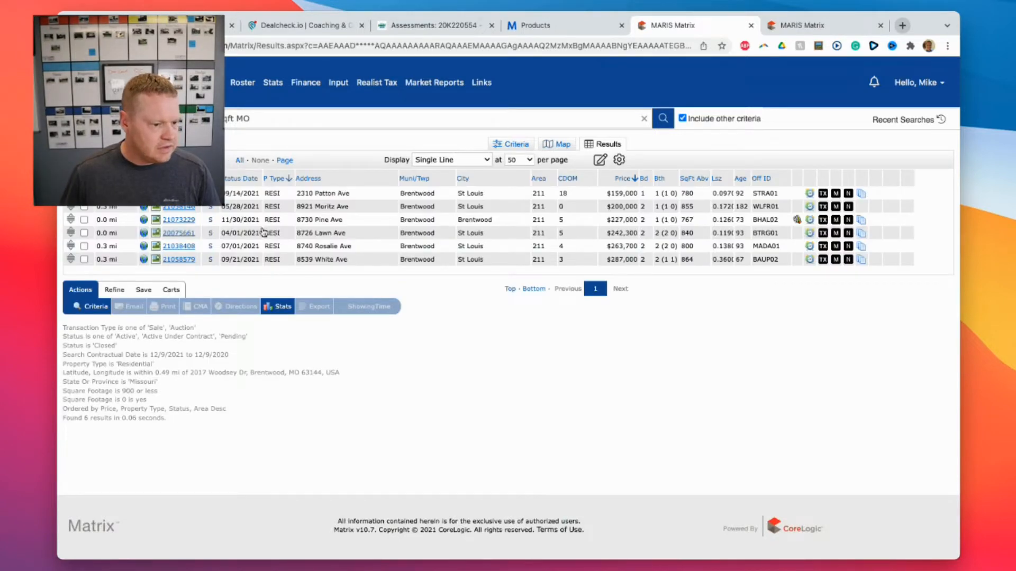
{"action": "left_click", "coordinate": [178, 219]}
{"action": "left_click", "coordinate": [239, 418]}
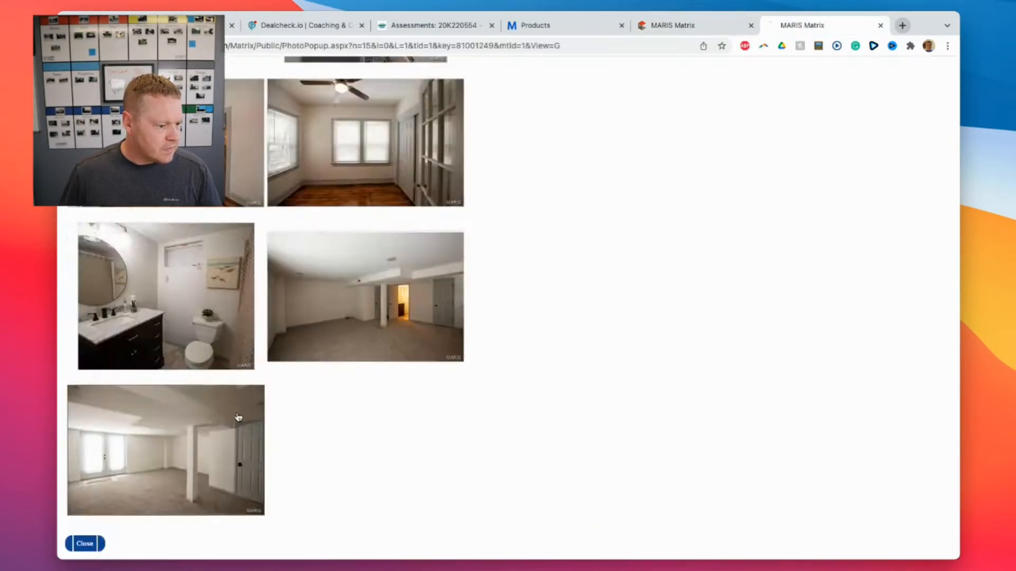
{"action": "scroll", "coordinate": [250, 411], "scroll_direction": "down", "scroll_amount": 15}
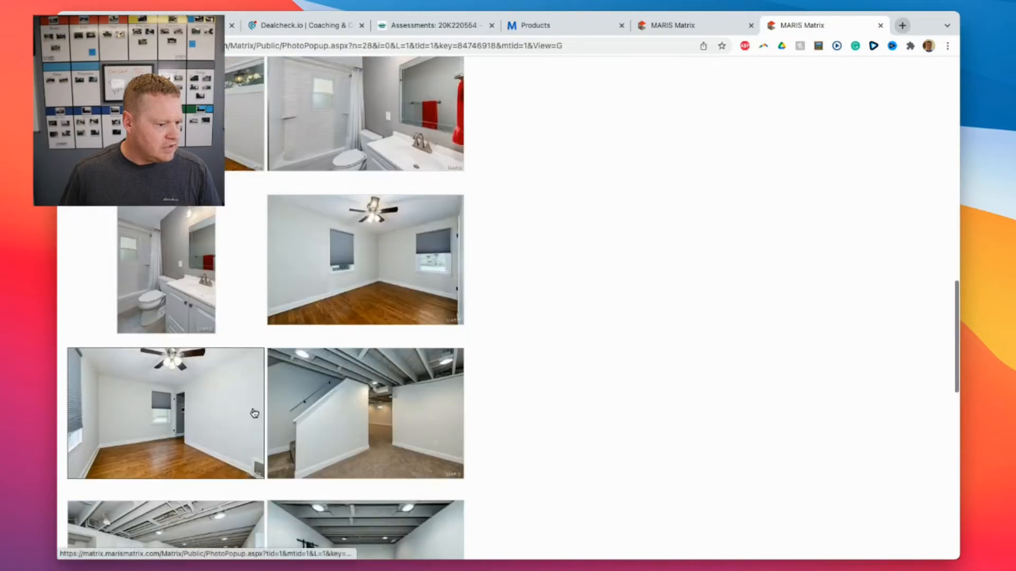
{"action": "scroll", "coordinate": [255, 413], "scroll_direction": "down", "scroll_amount": 10}
{"action": "scroll", "coordinate": [262, 410], "scroll_direction": "up", "scroll_amount": 5}
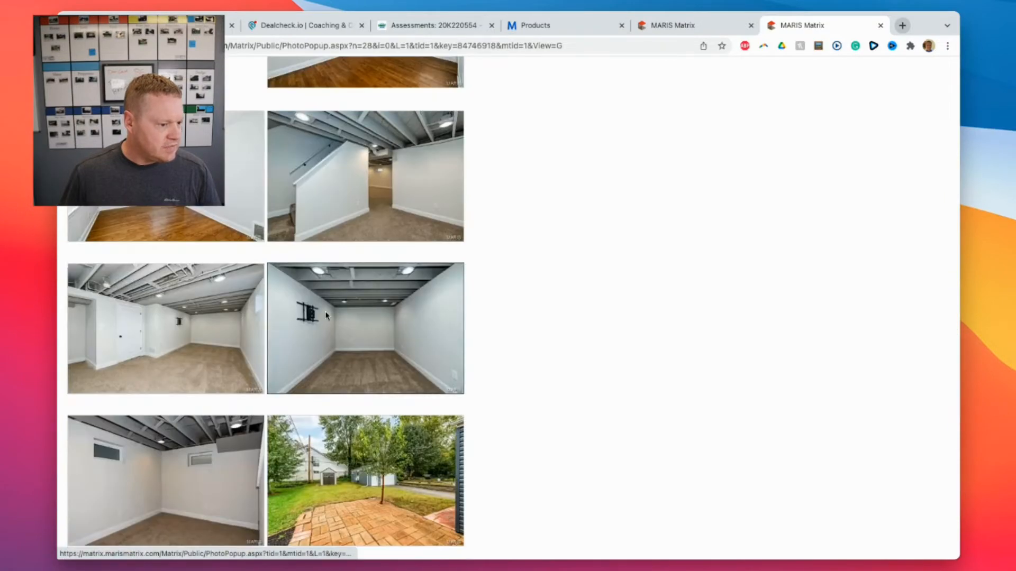
{"action": "scroll", "coordinate": [326, 316], "scroll_direction": "down", "scroll_amount": 5}
{"action": "scroll", "coordinate": [326, 316], "scroll_direction": "up", "scroll_amount": 5}
{"action": "left_click", "coordinate": [643, 26]}
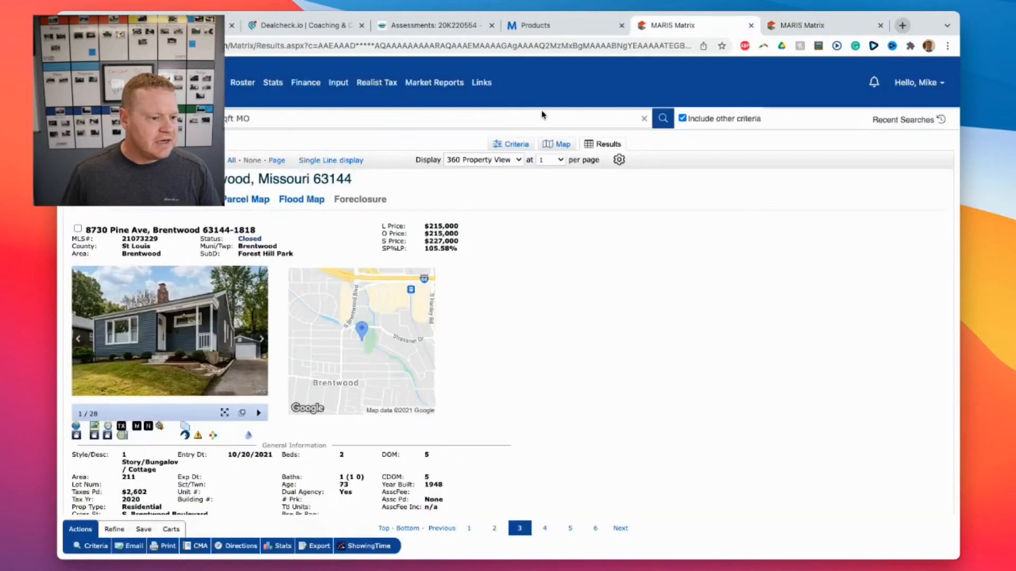
Check the Above Grade Sqft criterion value and go back to the results.
{"action": "left_click", "coordinate": [514, 143]}
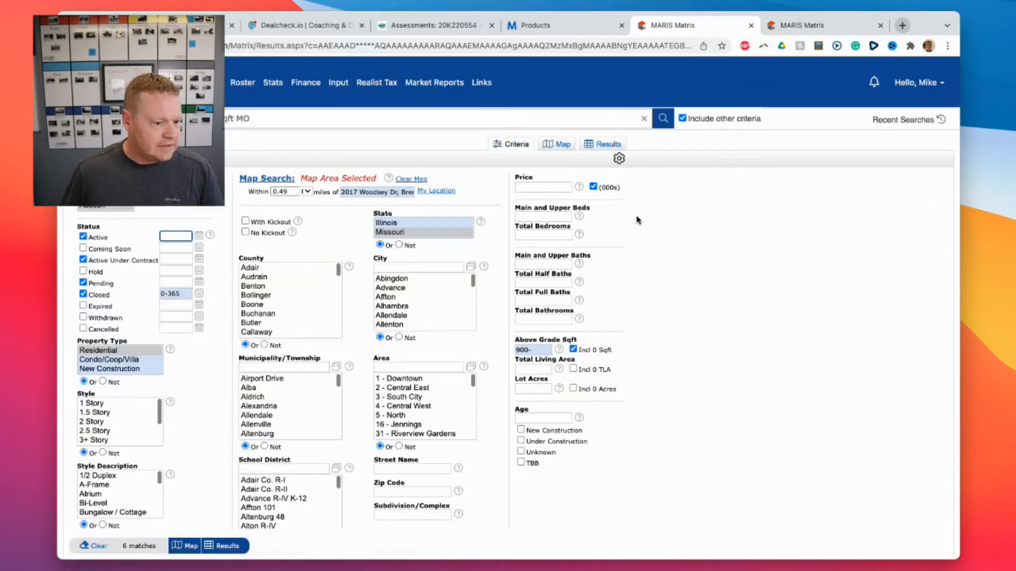
{"action": "triple_click", "coordinate": [546, 348]}
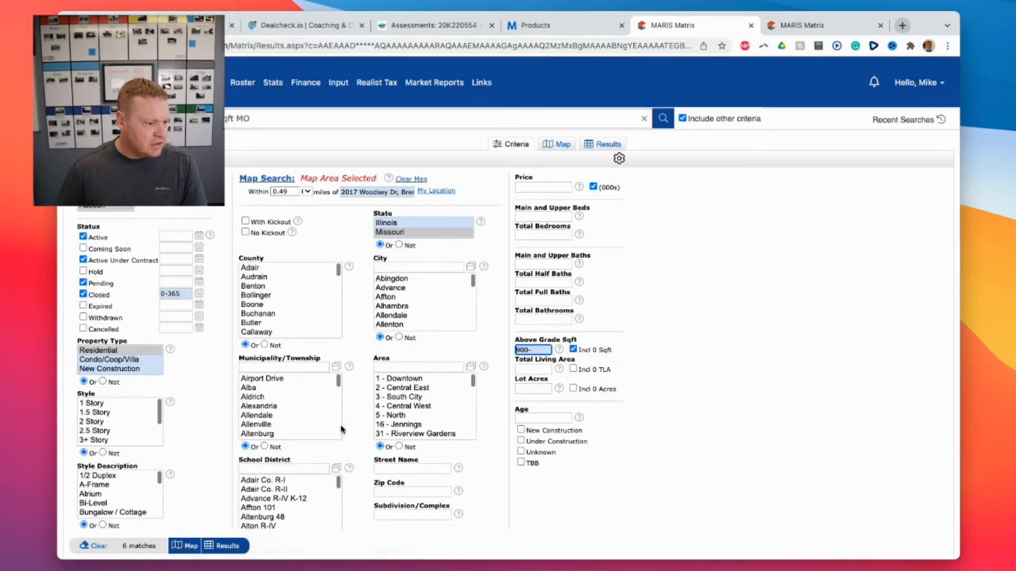
{"action": "left_click", "coordinate": [610, 145]}
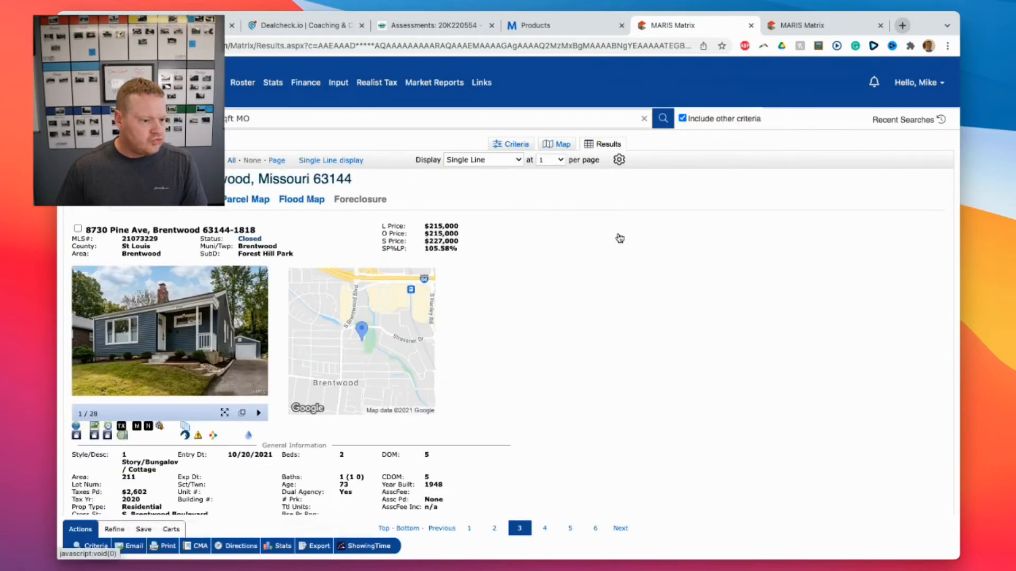
{"action": "left_click", "coordinate": [558, 144]}
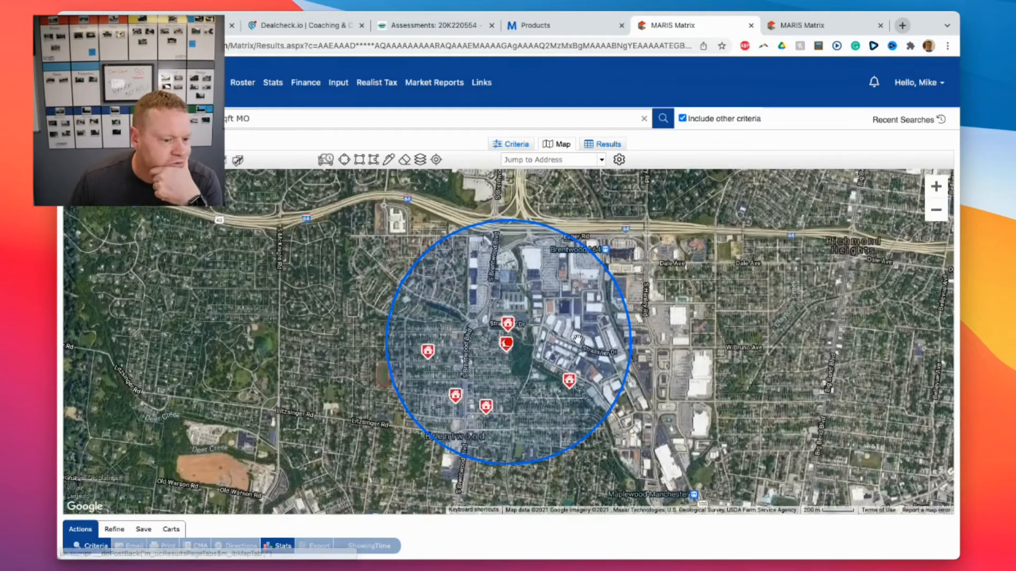
{"action": "scroll", "coordinate": [511, 350], "scroll_direction": "down", "scroll_amount": 2}
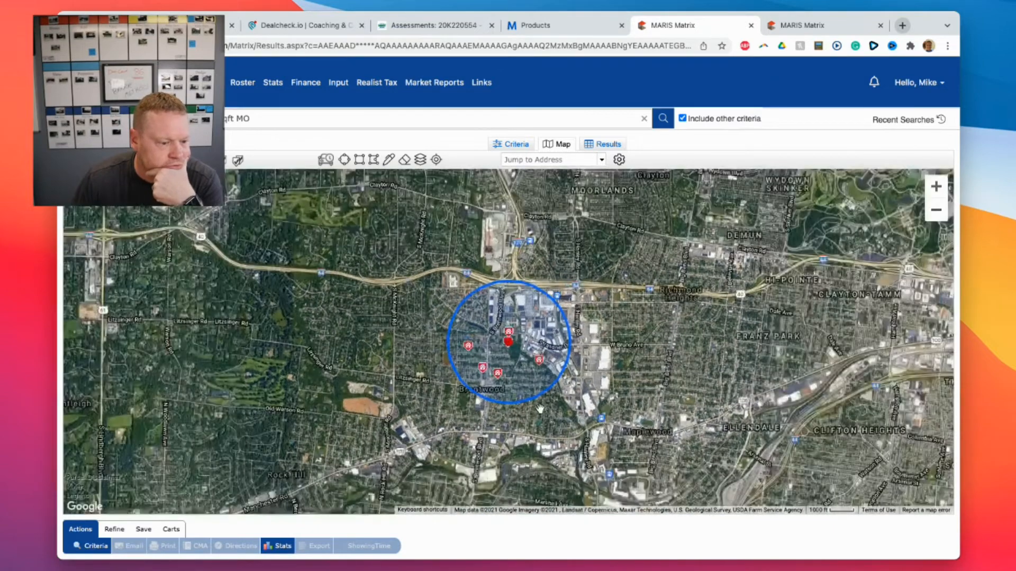
{"action": "left_click_drag", "start_coordinate": [466, 390], "coordinate": [435, 419]}
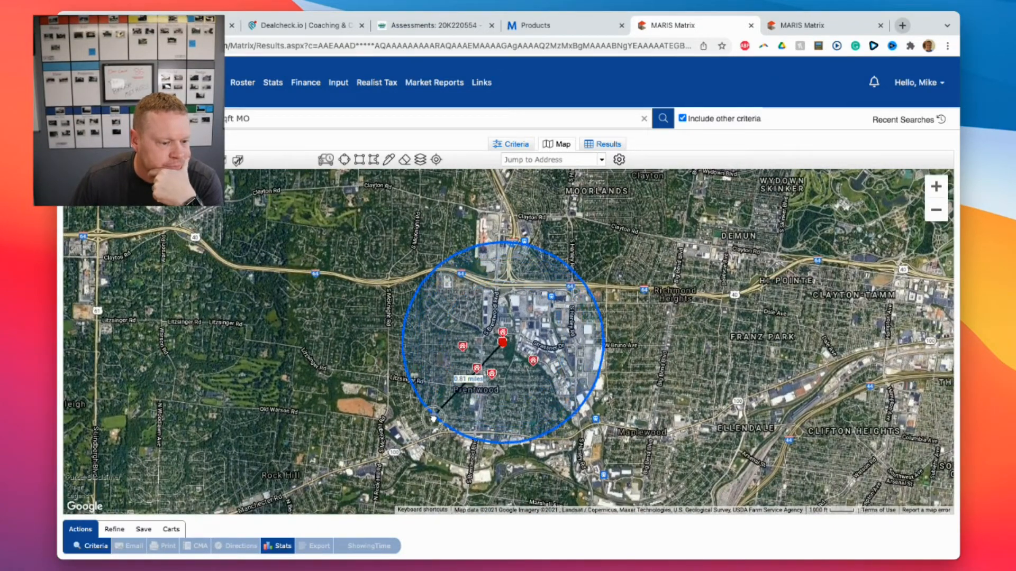
{"action": "left_click", "coordinate": [425, 159]}
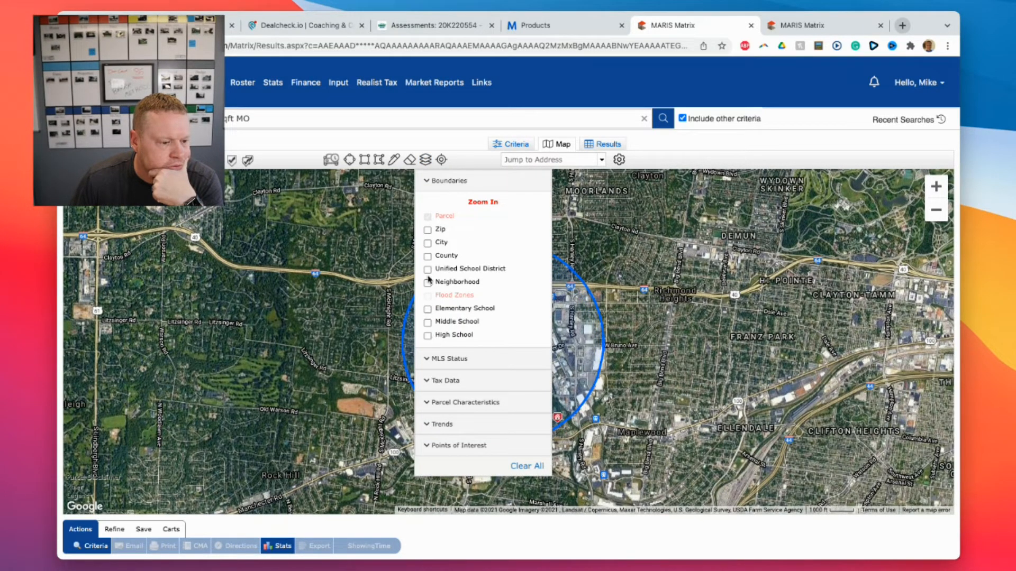
{"action": "left_click", "coordinate": [427, 244]}
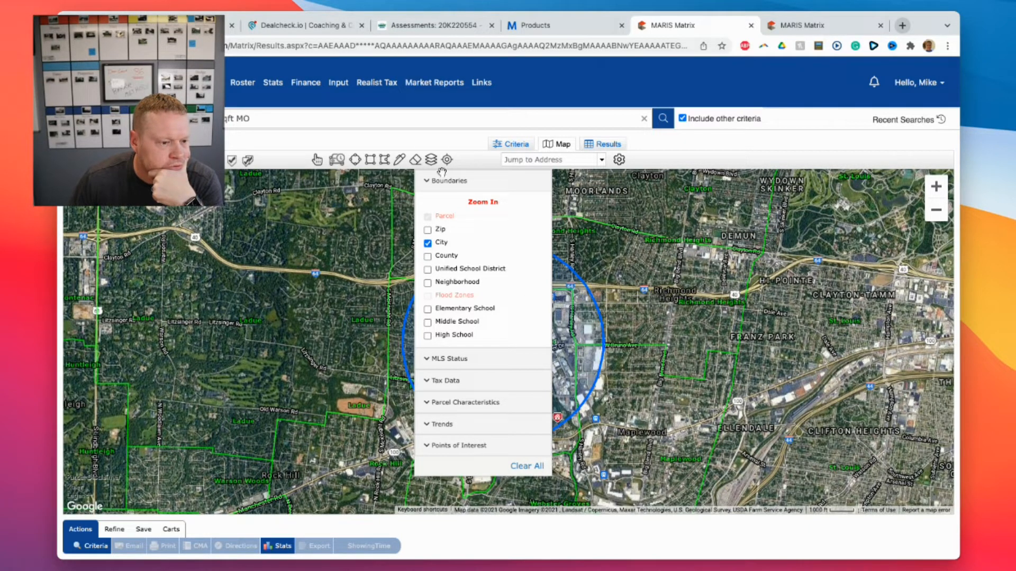
{"action": "left_click", "coordinate": [431, 159]}
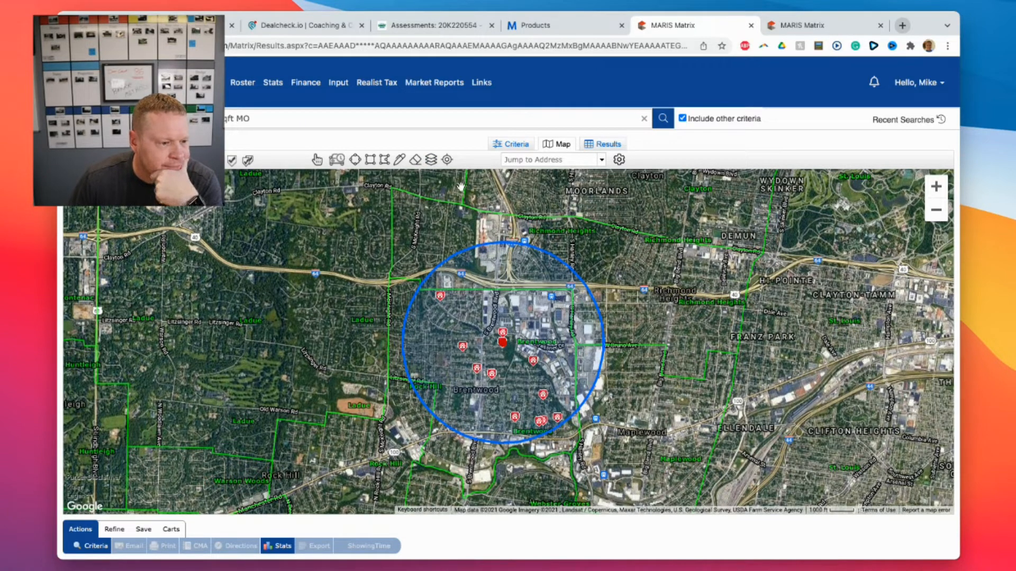
{"action": "left_click", "coordinate": [603, 145]}
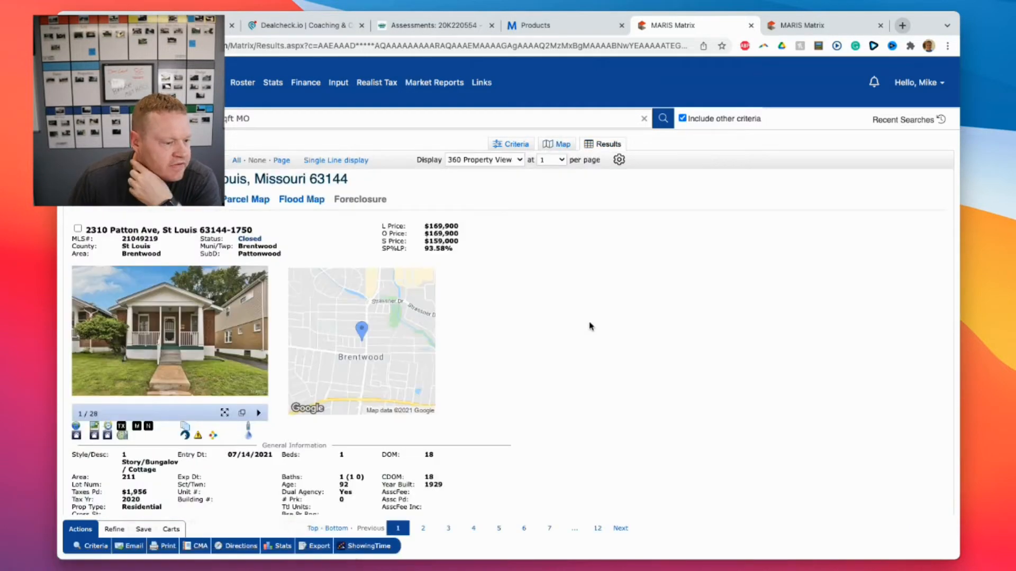
{"action": "left_click", "coordinate": [562, 147]}
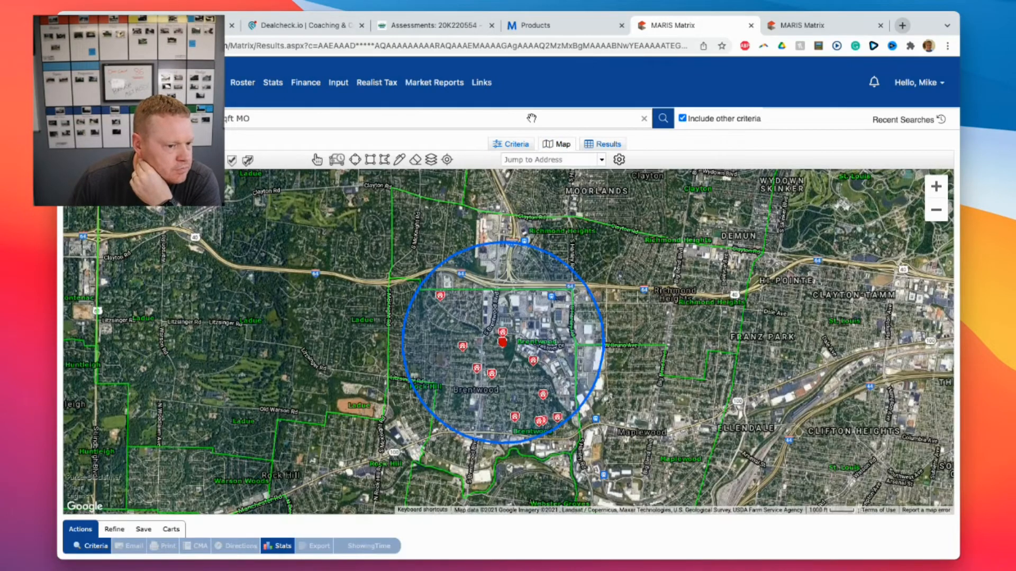
{"action": "left_click", "coordinate": [609, 145]}
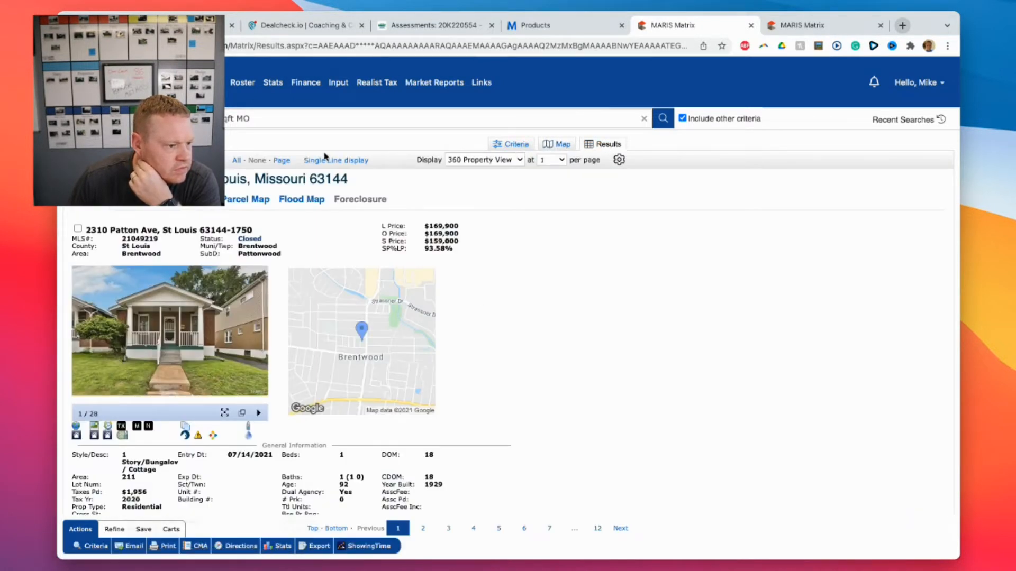
{"action": "left_click", "coordinate": [326, 159]}
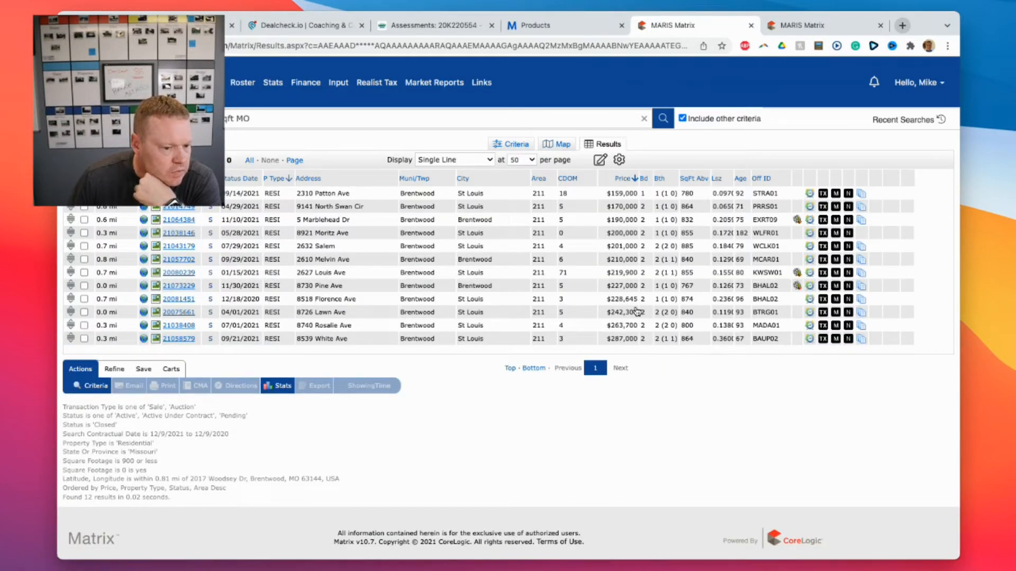
{"action": "left_click", "coordinate": [178, 340]}
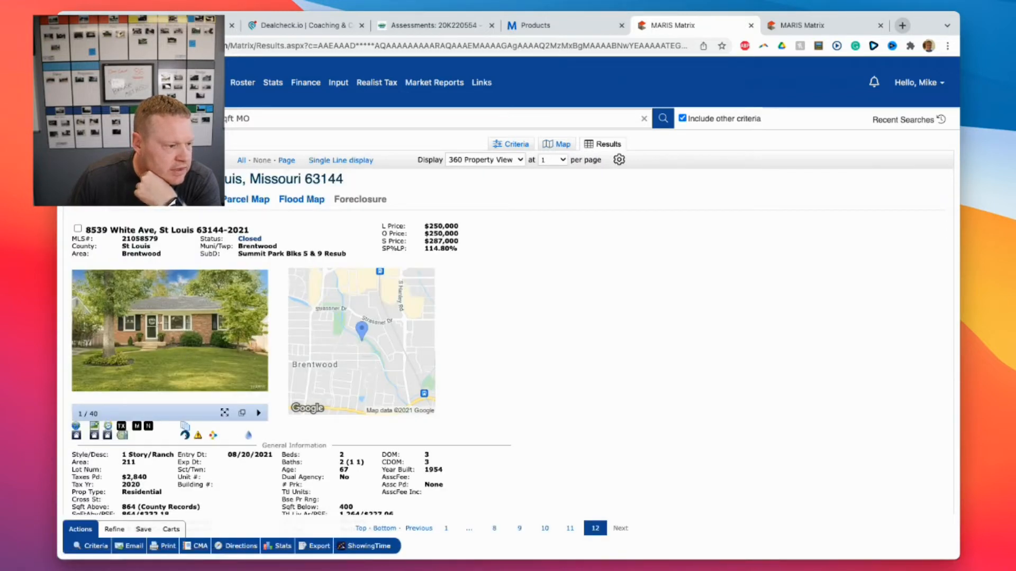
{"action": "left_click", "coordinate": [419, 528]}
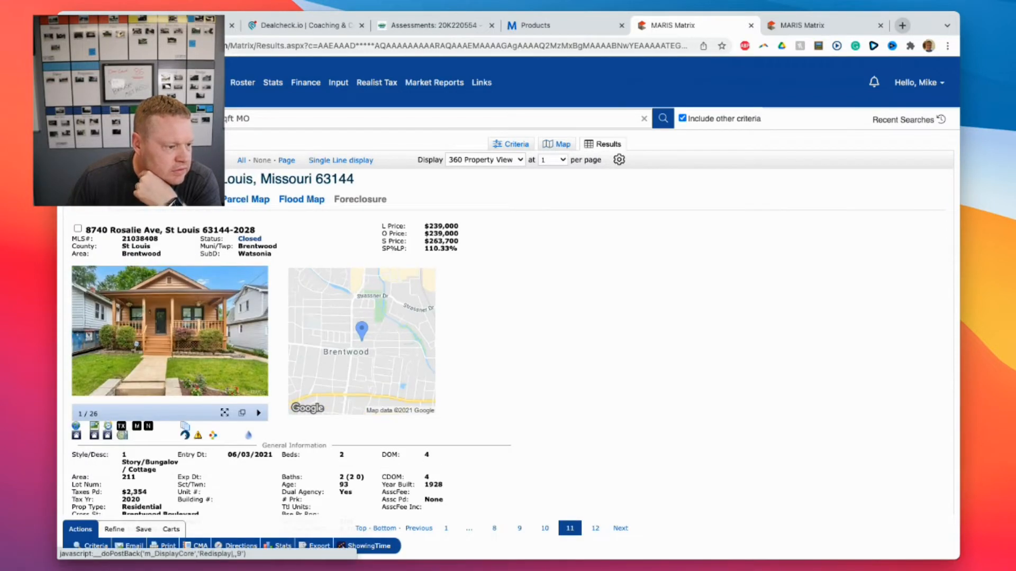
{"action": "left_click", "coordinate": [419, 529]}
{"action": "left_click", "coordinate": [419, 529]}
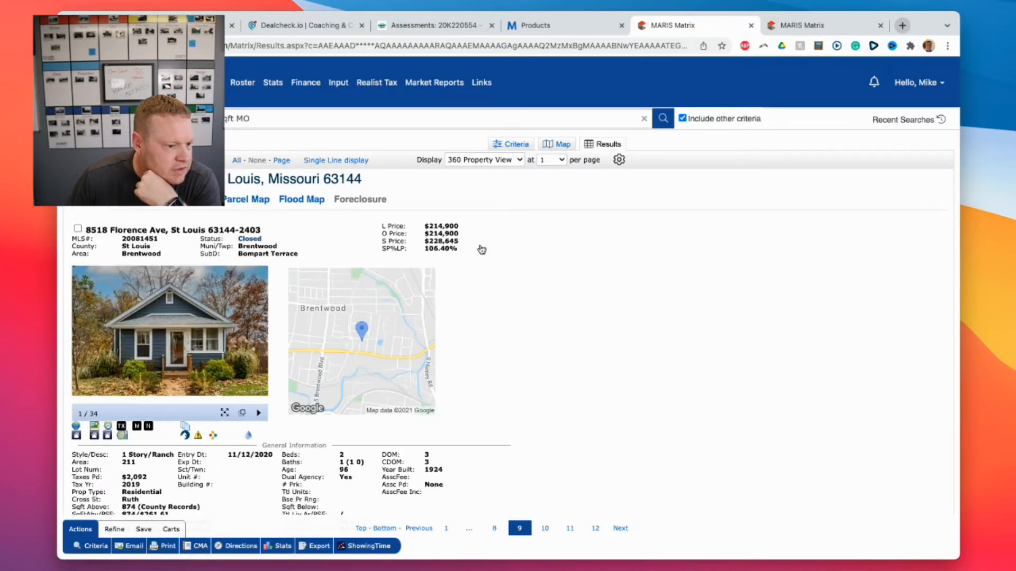
{"action": "left_click", "coordinate": [241, 413]}
{"action": "scroll", "coordinate": [339, 389], "scroll_direction": "down", "scroll_amount": 10}
{"action": "scroll", "coordinate": [339, 389], "scroll_direction": "down", "scroll_amount": 13}
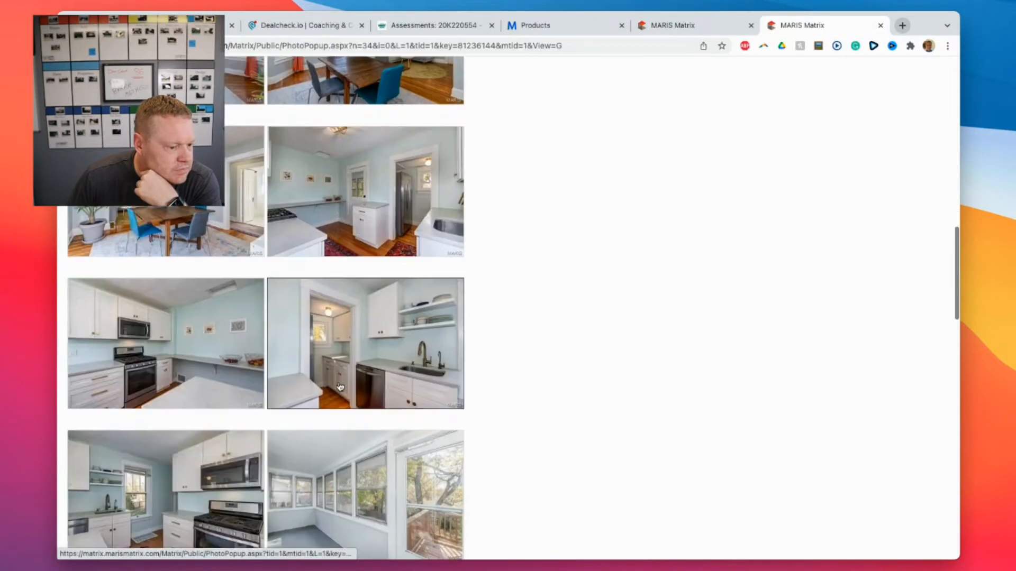
{"action": "scroll", "coordinate": [337, 387], "scroll_direction": "down", "scroll_amount": 14}
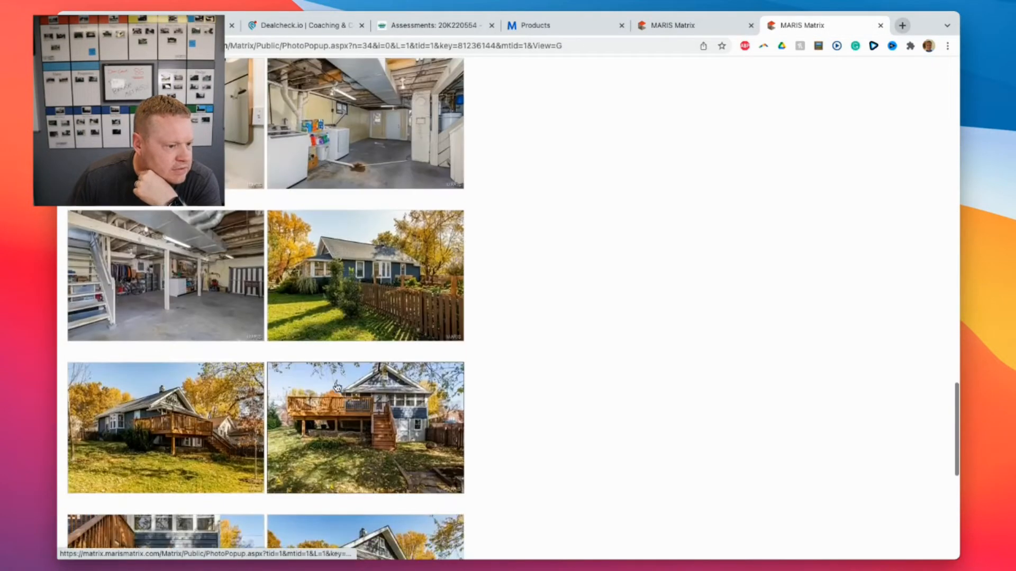
{"action": "scroll", "coordinate": [336, 389], "scroll_direction": "up", "scroll_amount": 18}
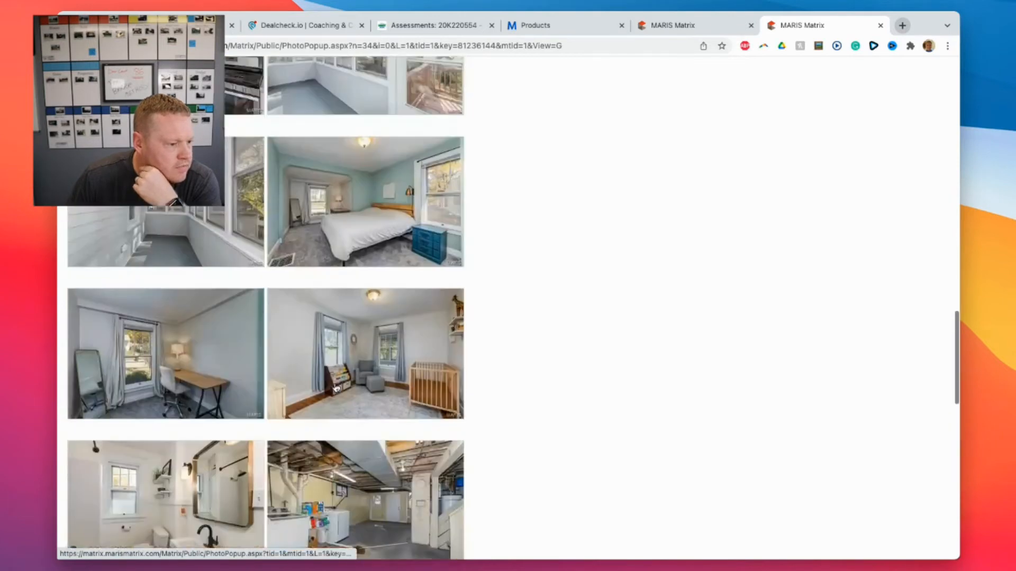
{"action": "scroll", "coordinate": [384, 200], "scroll_direction": "down", "scroll_amount": 10}
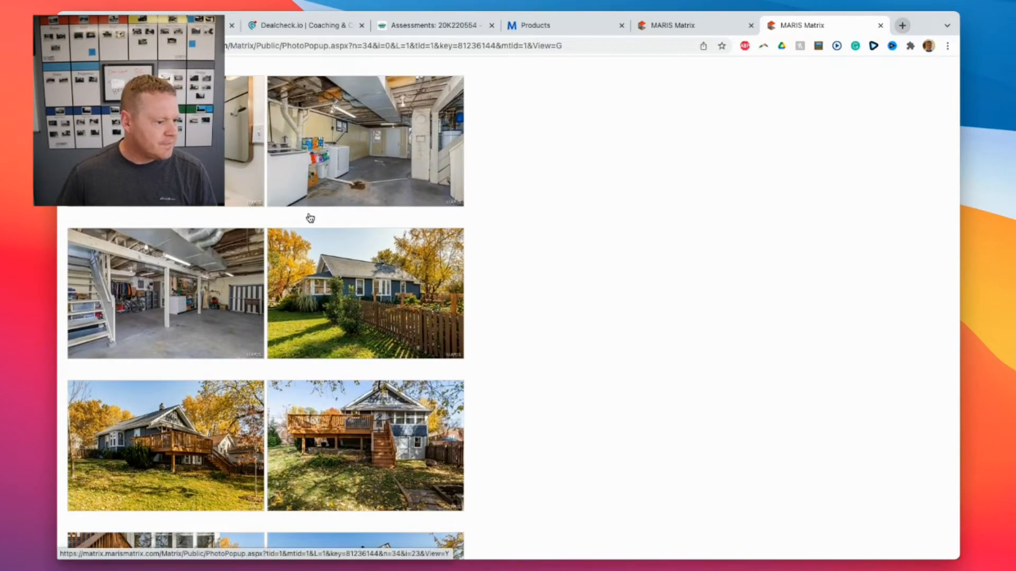
{"action": "scroll", "coordinate": [309, 217], "scroll_direction": "up", "scroll_amount": 2}
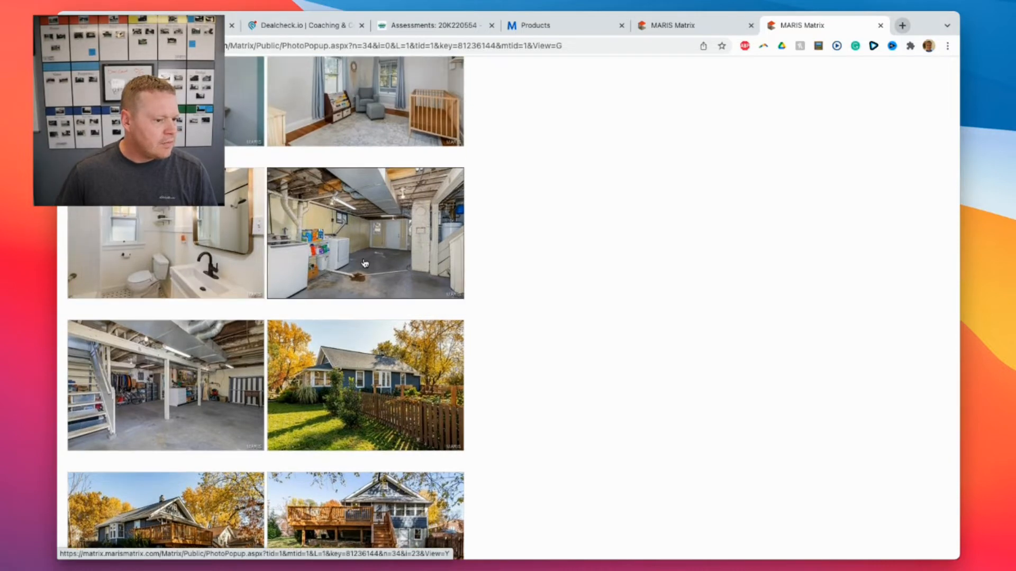
{"action": "scroll", "coordinate": [367, 266], "scroll_direction": "up", "scroll_amount": 8}
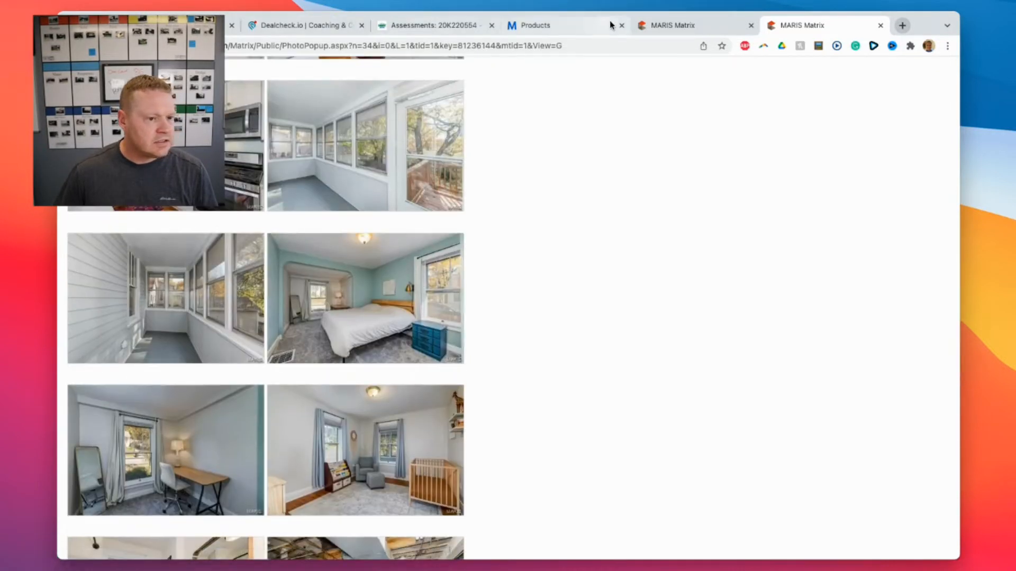
{"action": "left_click", "coordinate": [683, 25]}
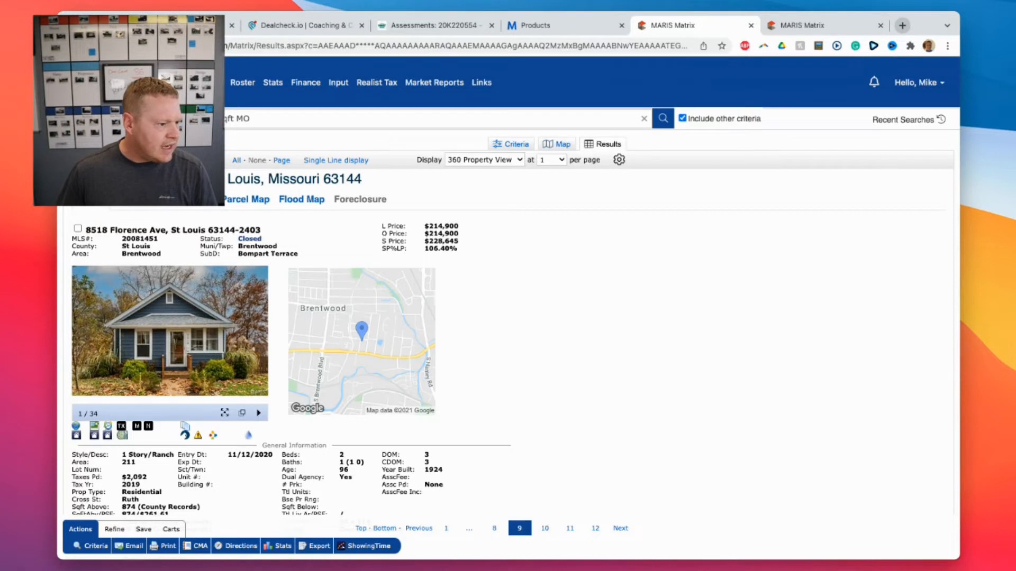
{"action": "key", "text": "Left"}
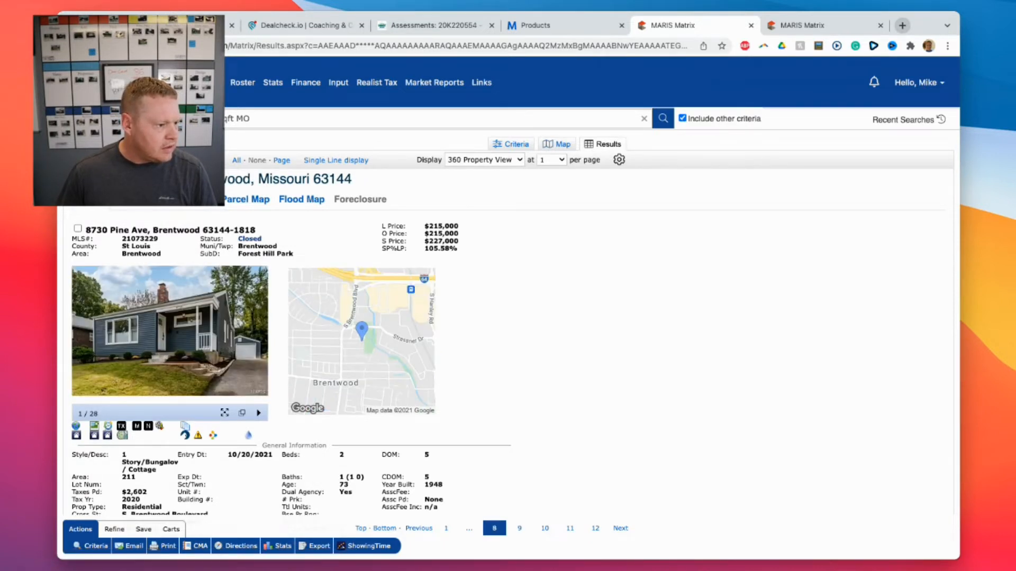
{"action": "left_click", "coordinate": [519, 528]}
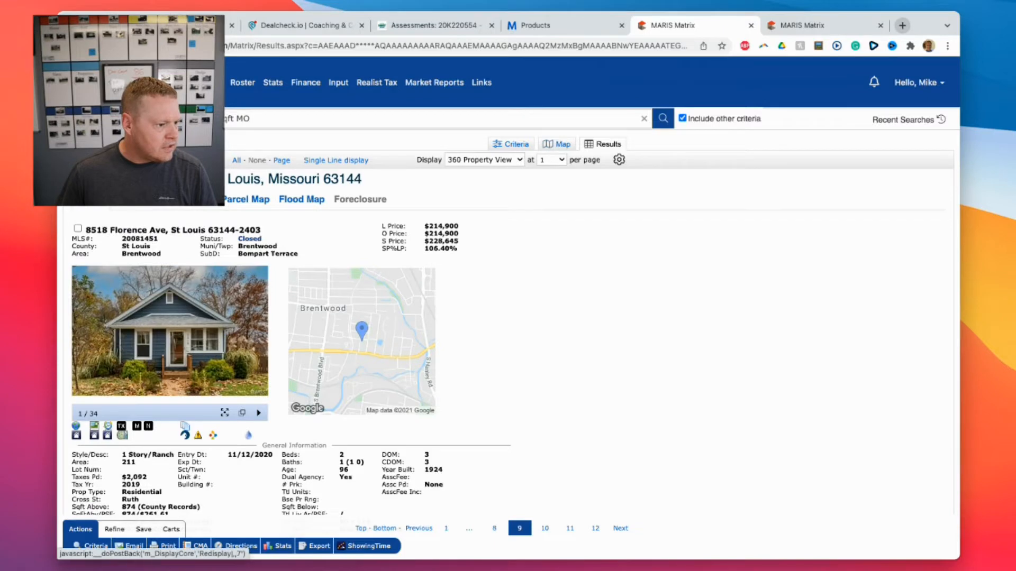
{"action": "left_click", "coordinate": [494, 528]}
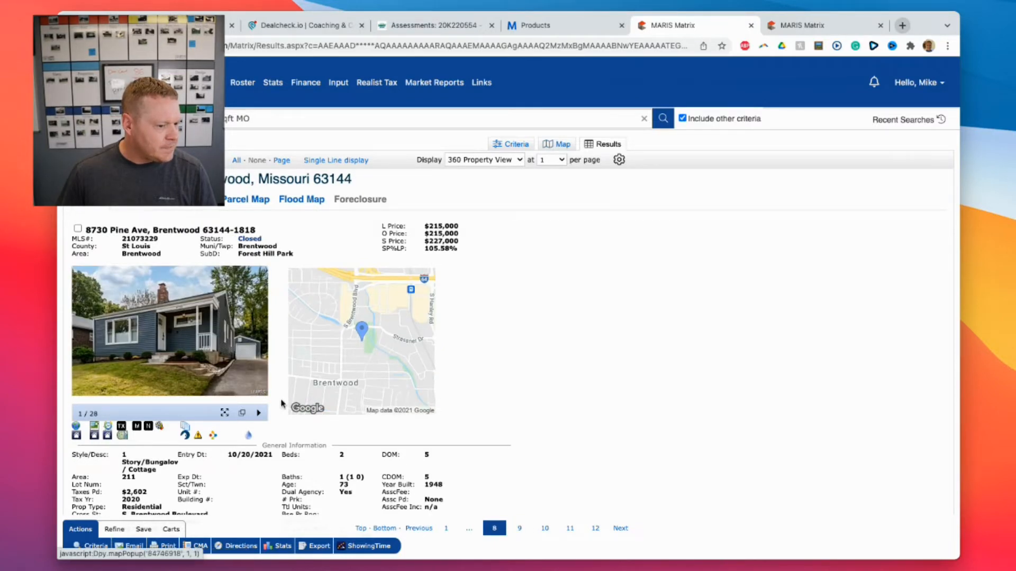
{"action": "left_click", "coordinate": [241, 412]}
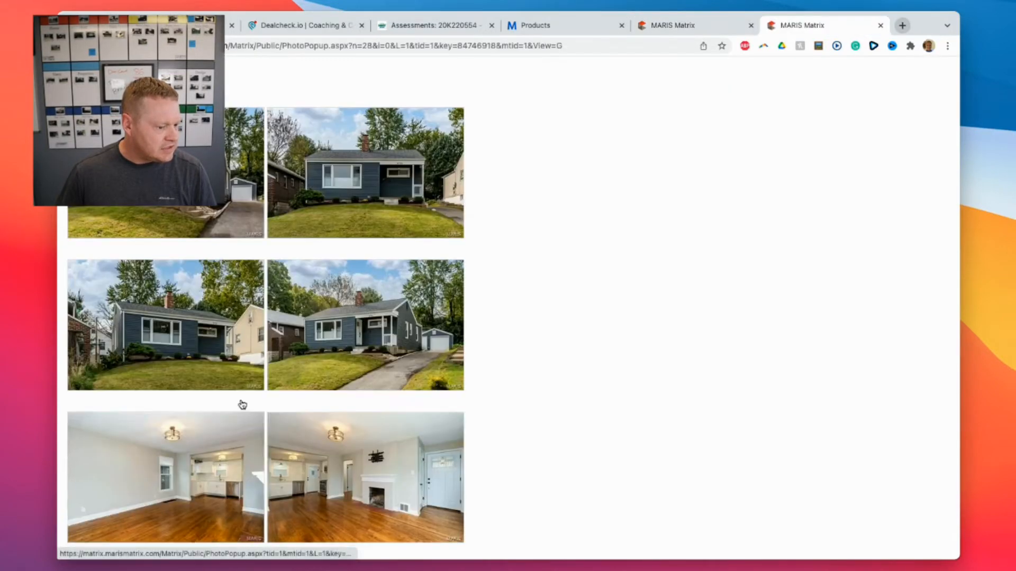
{"action": "scroll", "coordinate": [243, 404], "scroll_direction": "down", "scroll_amount": 20}
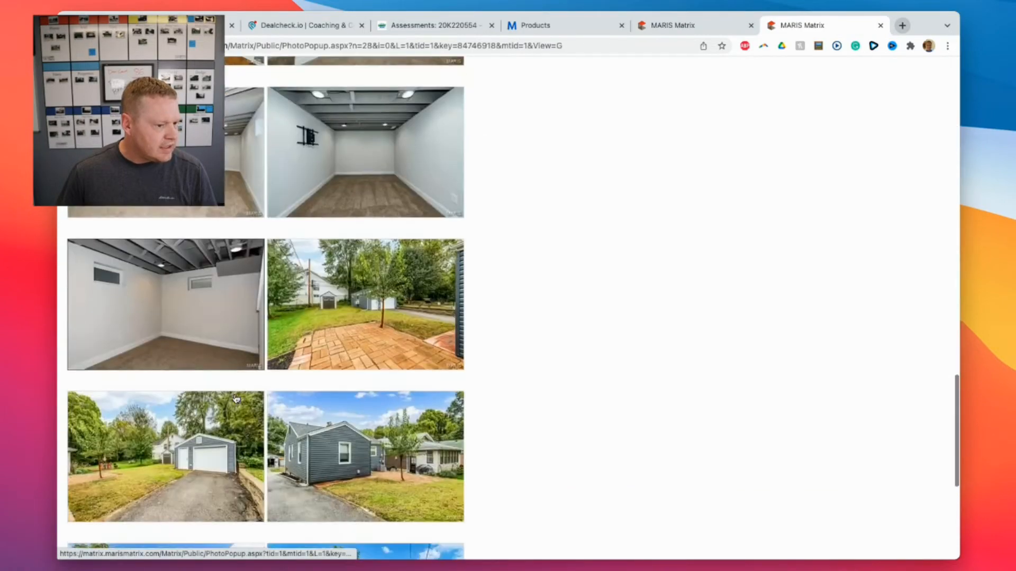
{"action": "scroll", "coordinate": [236, 398], "scroll_direction": "down", "scroll_amount": 3}
{"action": "scroll", "coordinate": [233, 397], "scroll_direction": "up", "scroll_amount": 20}
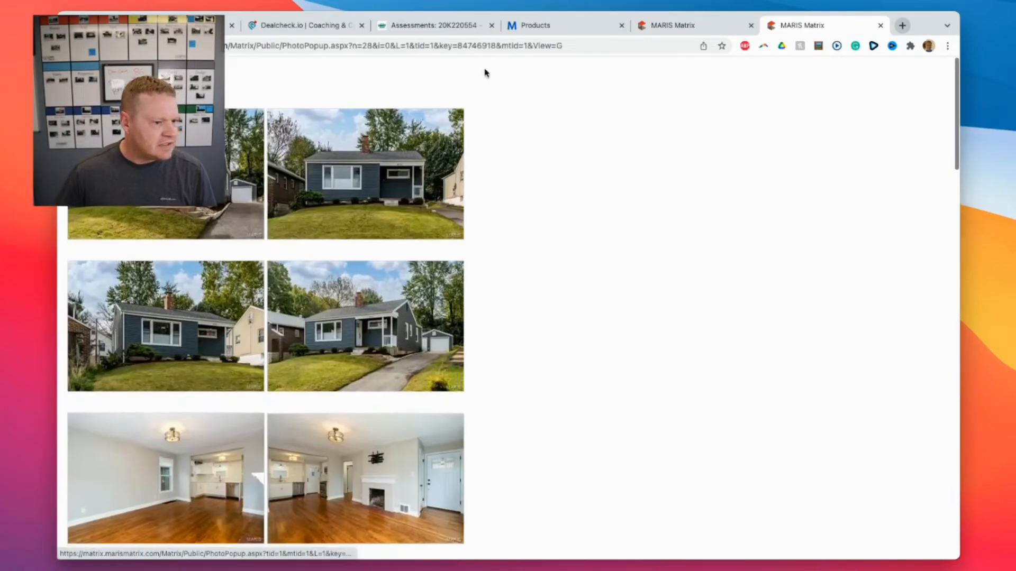
{"action": "left_click", "coordinate": [682, 27]}
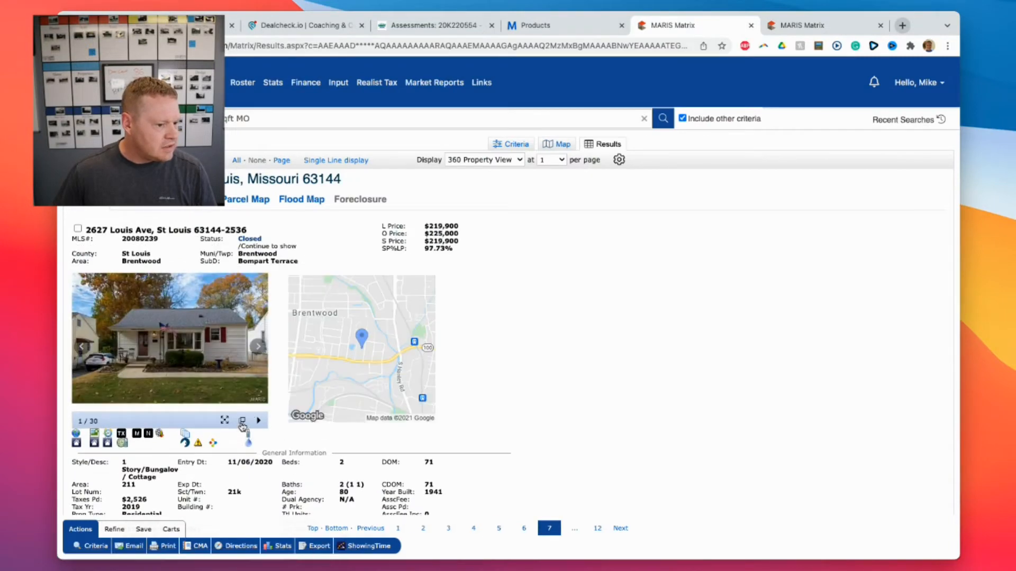
{"action": "left_click", "coordinate": [243, 426]}
{"action": "scroll", "coordinate": [299, 333], "scroll_direction": "down", "scroll_amount": 15}
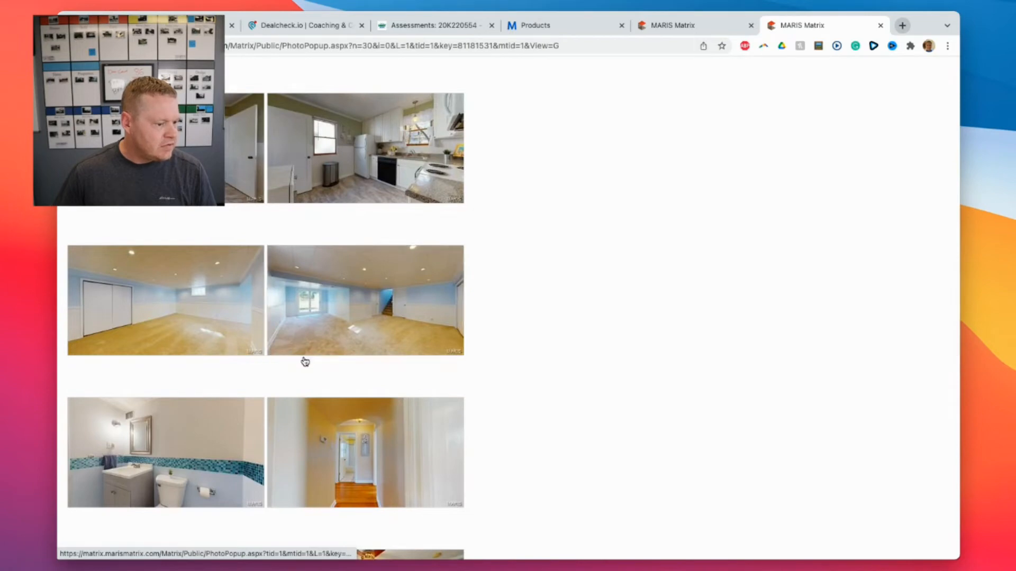
{"action": "scroll", "coordinate": [523, 187], "scroll_direction": "up", "scroll_amount": 10}
{"action": "scroll", "coordinate": [523, 188], "scroll_direction": "up", "scroll_amount": 5}
{"action": "left_click", "coordinate": [699, 26]}
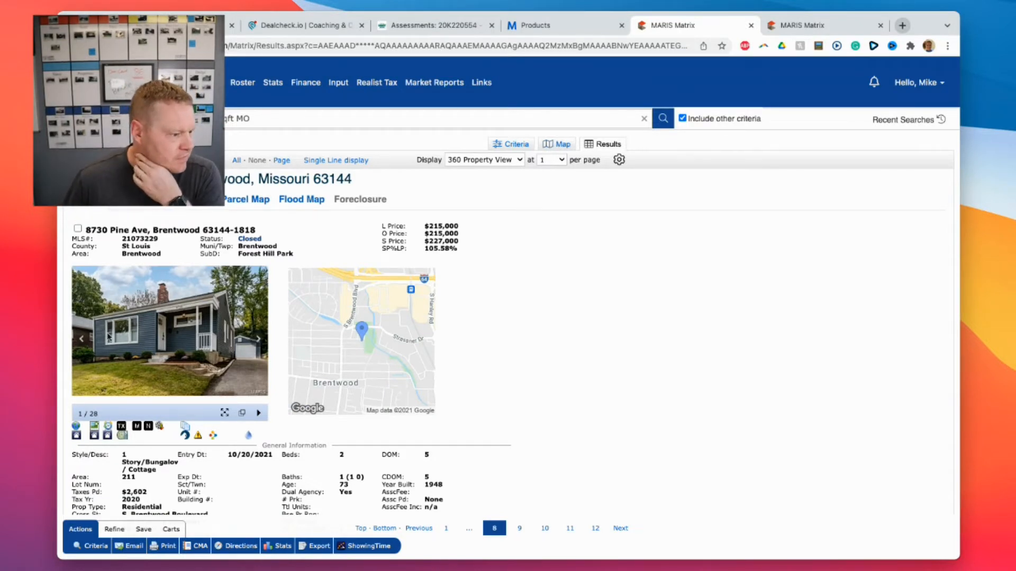
{"action": "left_click", "coordinate": [418, 528]}
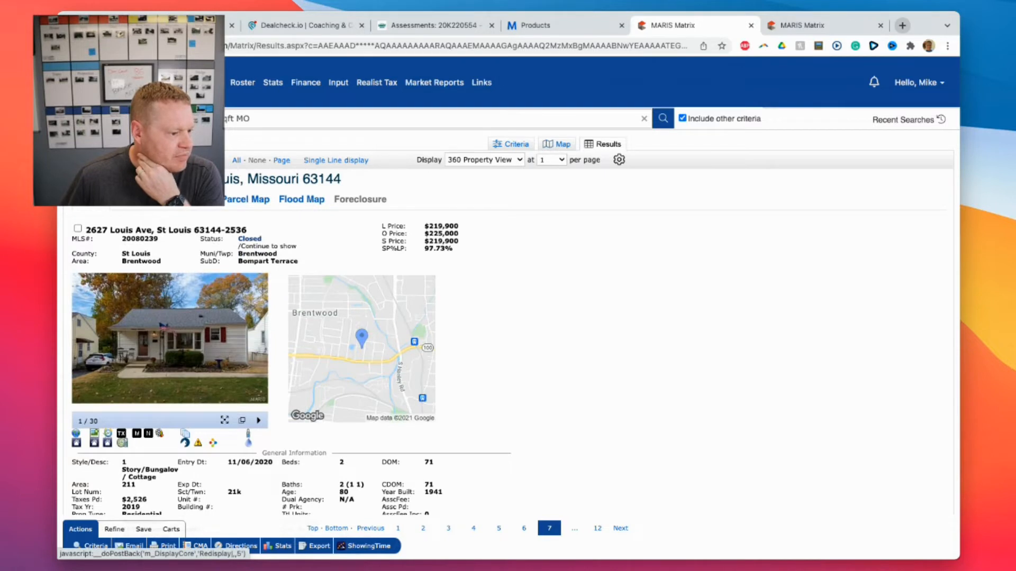
{"action": "left_click", "coordinate": [370, 528]}
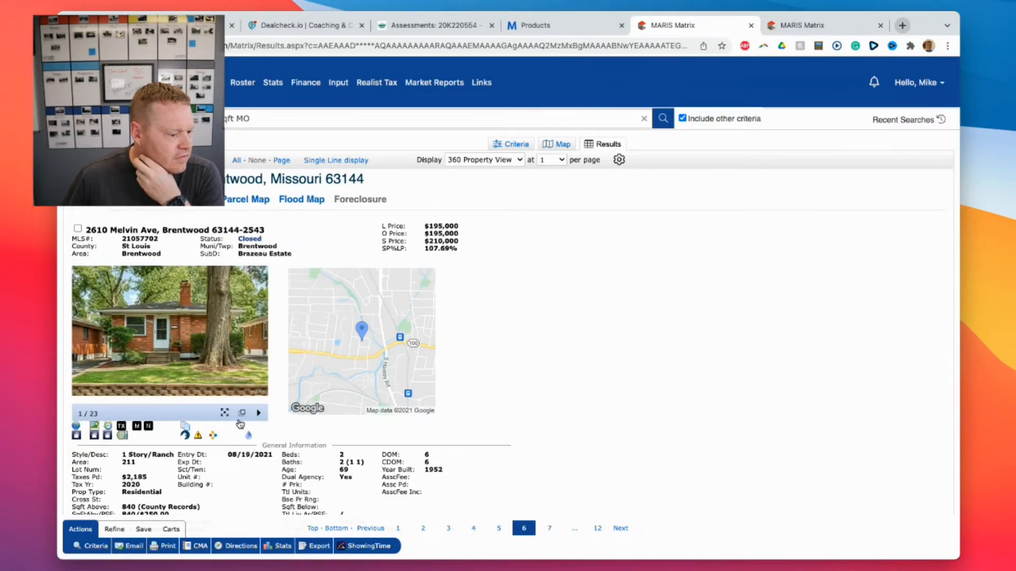
{"action": "left_click", "coordinate": [257, 413]}
{"action": "left_click", "coordinate": [251, 414]}
{"action": "scroll", "coordinate": [250, 410], "scroll_direction": "down", "scroll_amount": 10}
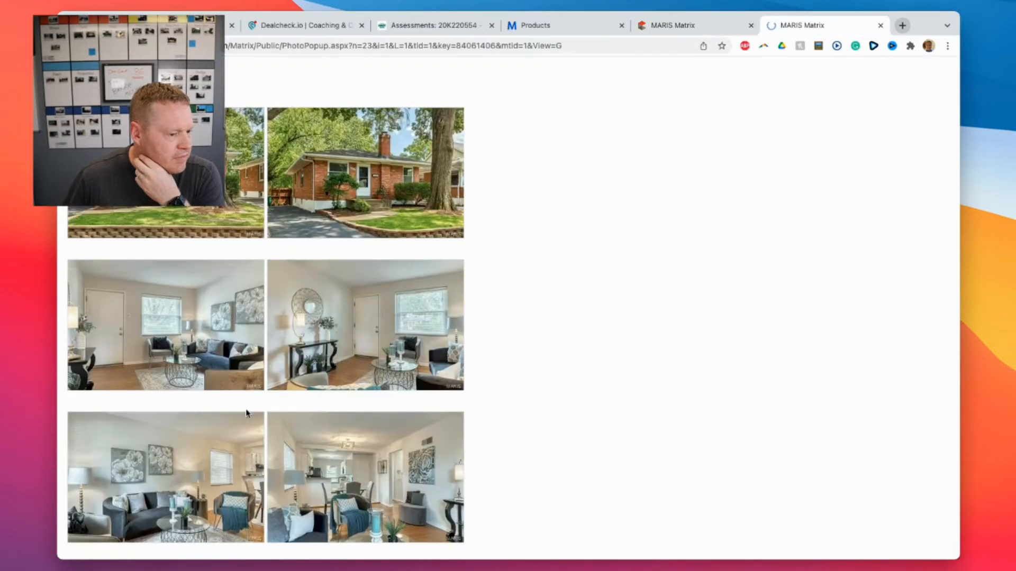
{"action": "scroll", "coordinate": [251, 410], "scroll_direction": "down", "scroll_amount": 10}
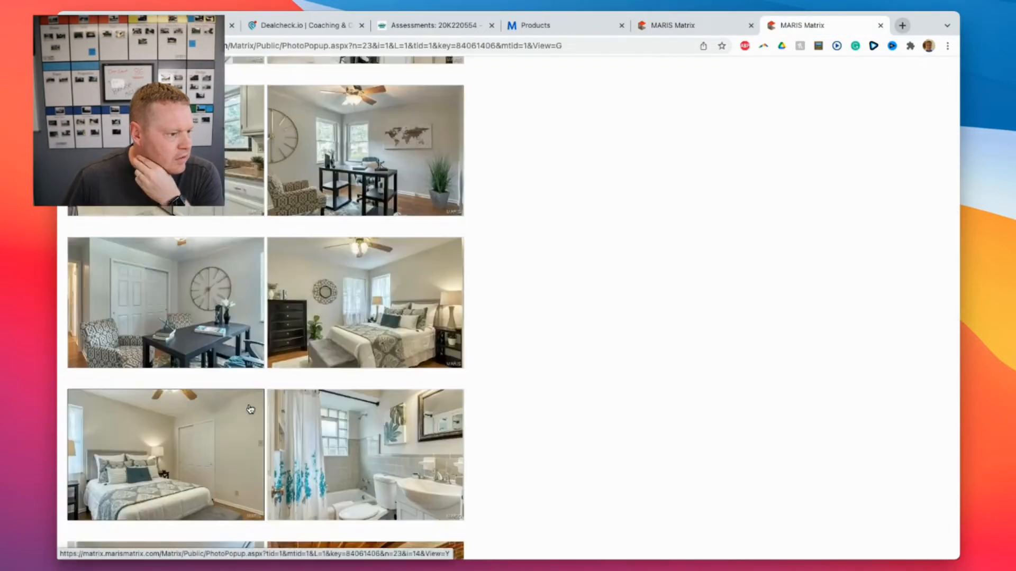
{"action": "scroll", "coordinate": [251, 409], "scroll_direction": "down", "scroll_amount": 10}
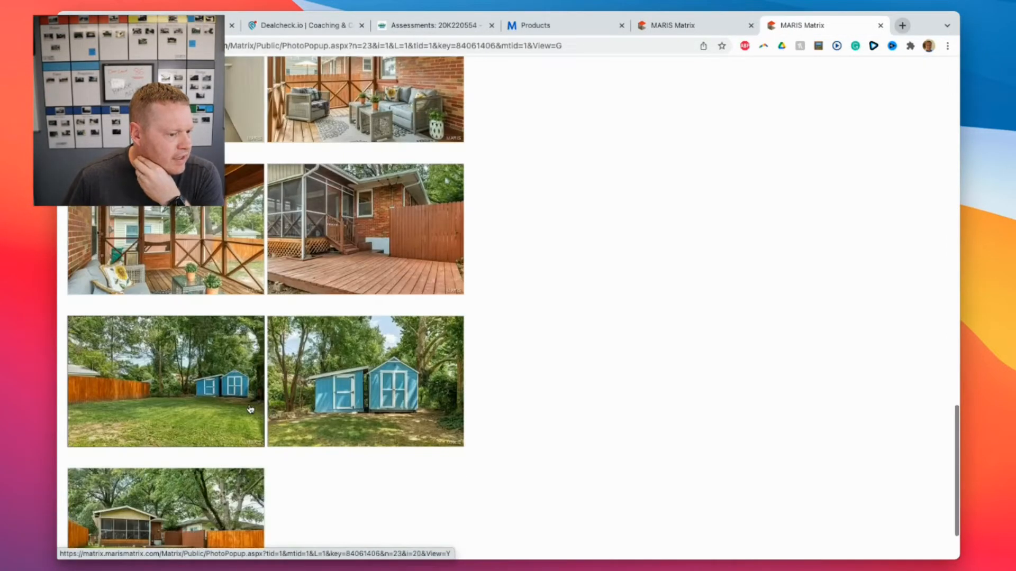
{"action": "scroll", "coordinate": [251, 408], "scroll_direction": "up", "scroll_amount": 20}
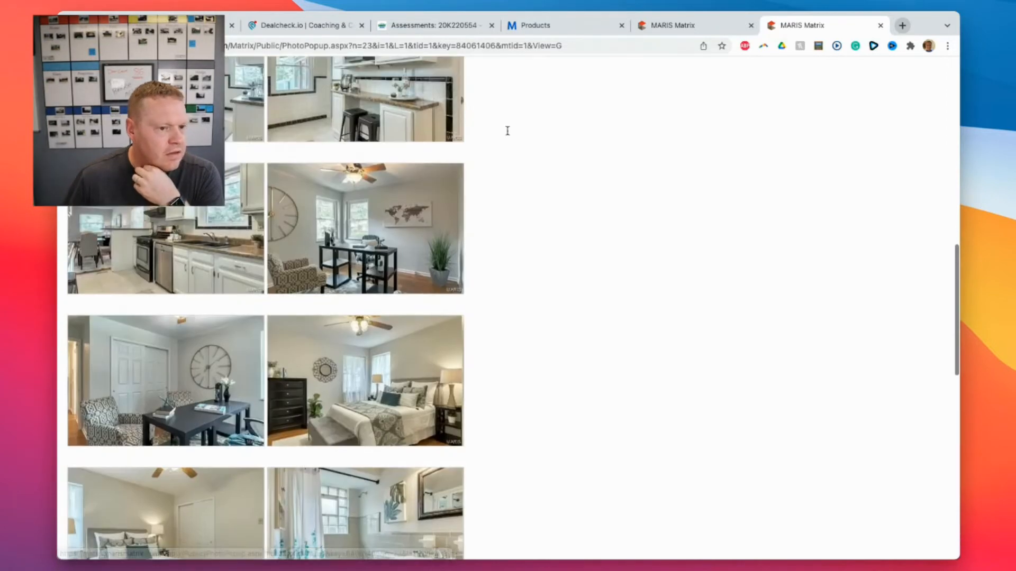
{"action": "left_click", "coordinate": [680, 24]}
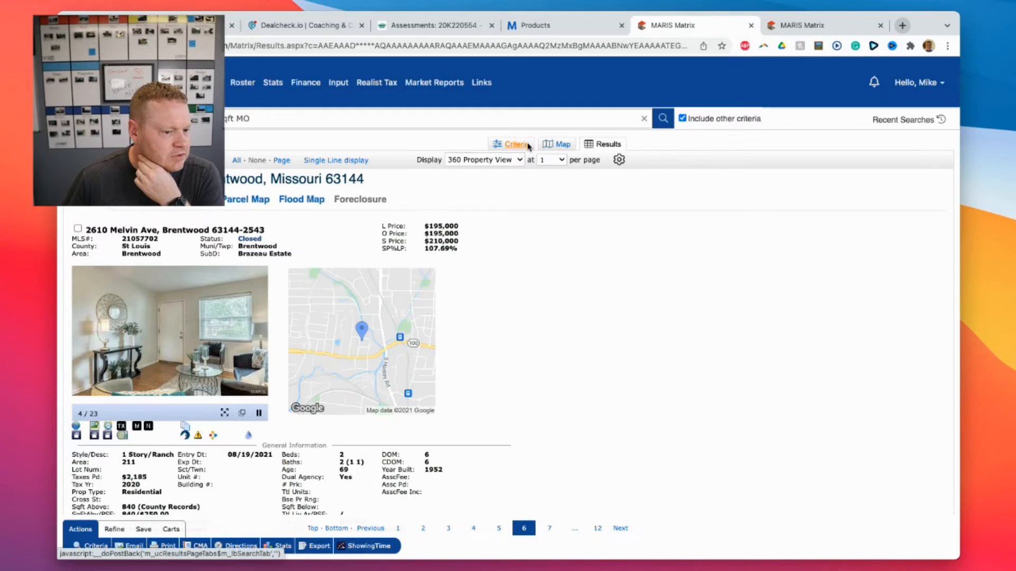
{"action": "left_click", "coordinate": [336, 160]}
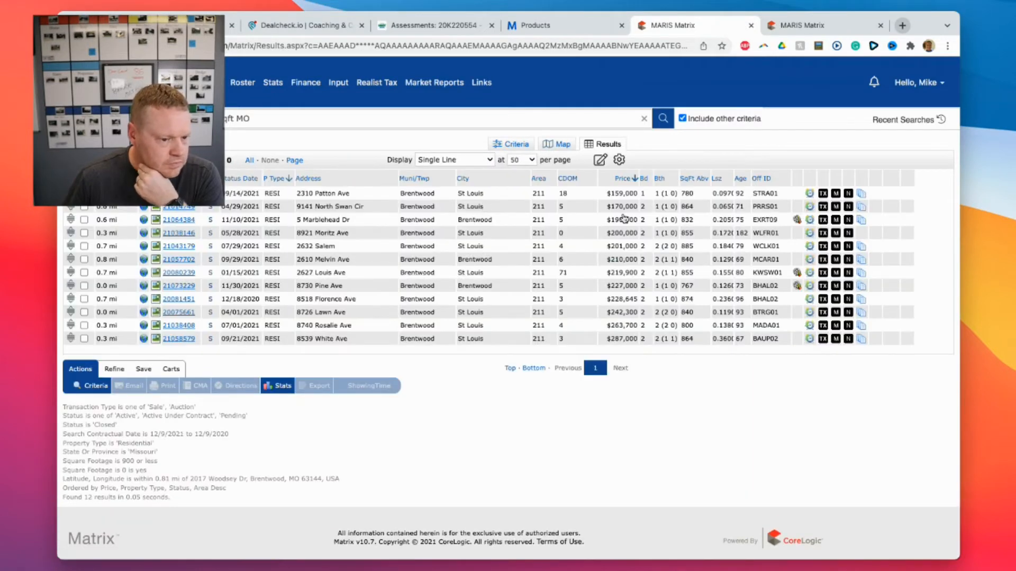
{"action": "left_click", "coordinate": [174, 220]}
{"action": "left_click", "coordinate": [244, 412]}
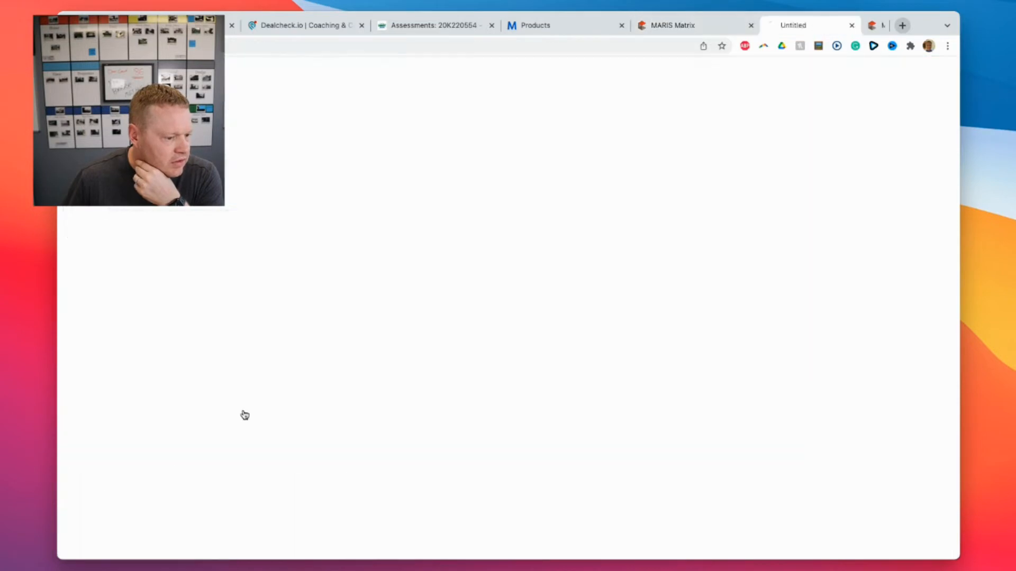
{"action": "scroll", "coordinate": [326, 342], "scroll_direction": "down", "scroll_amount": 5}
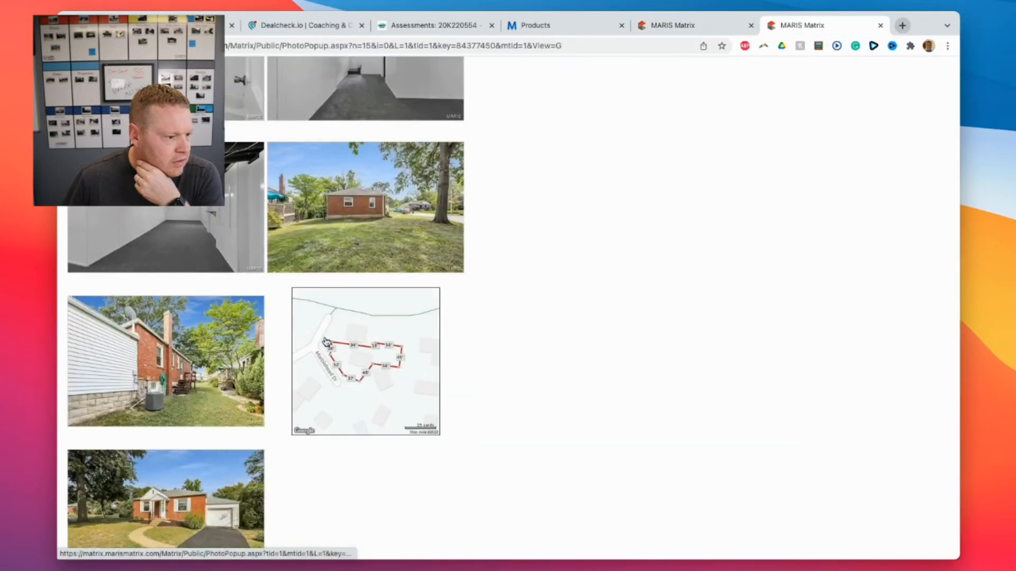
{"action": "scroll", "coordinate": [327, 341], "scroll_direction": "up", "scroll_amount": 5}
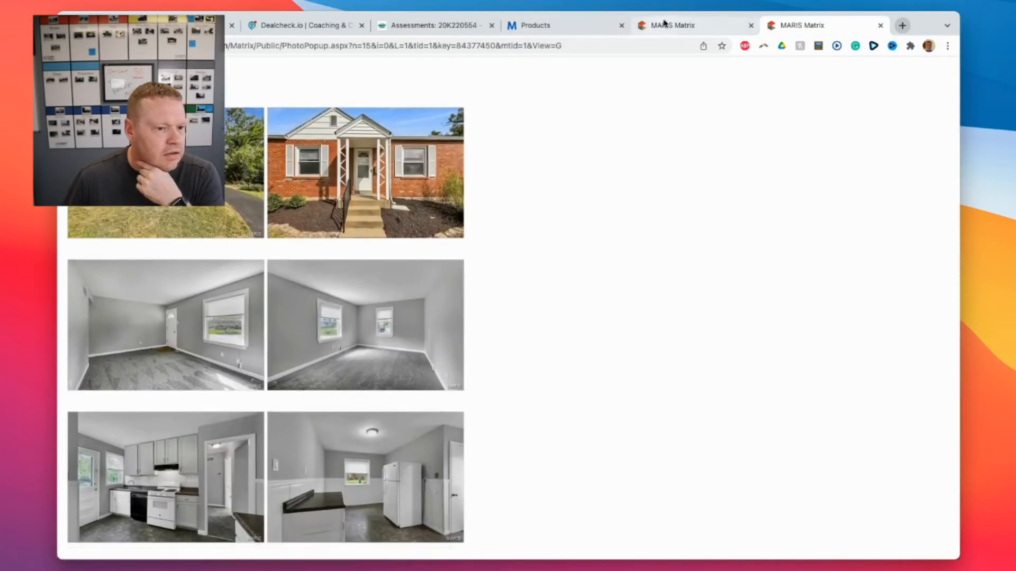
{"action": "left_click", "coordinate": [662, 24]}
{"action": "left_click", "coordinate": [71, 46]}
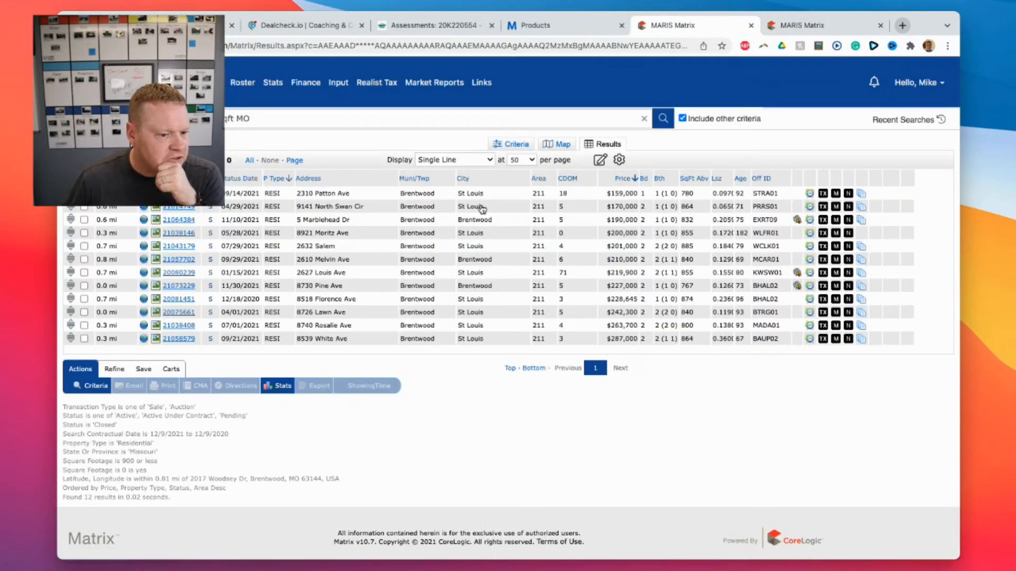
{"action": "left_click", "coordinate": [179, 193]}
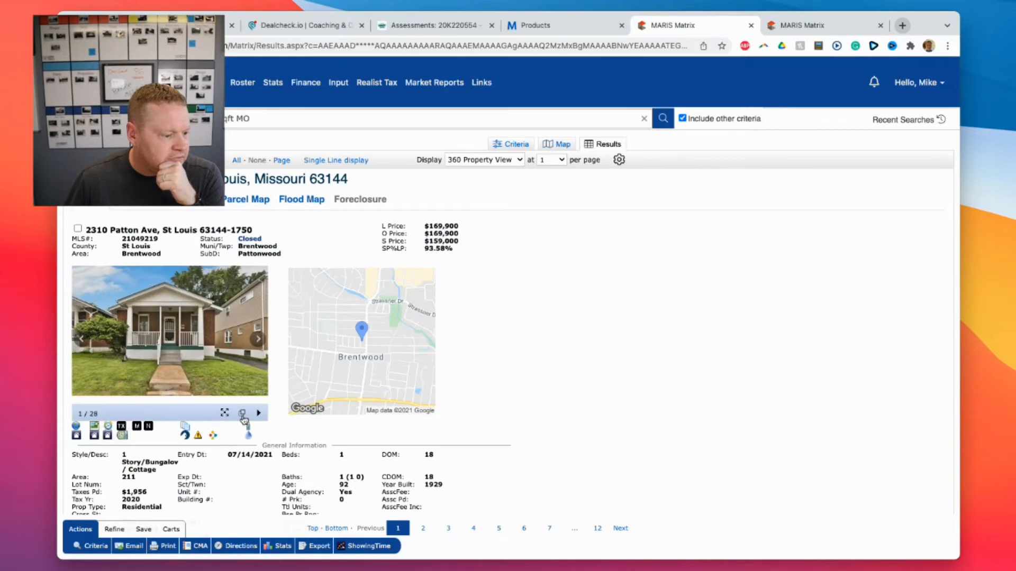
{"action": "left_click", "coordinate": [243, 415]}
{"action": "scroll", "coordinate": [367, 322], "scroll_direction": "down", "scroll_amount": 10}
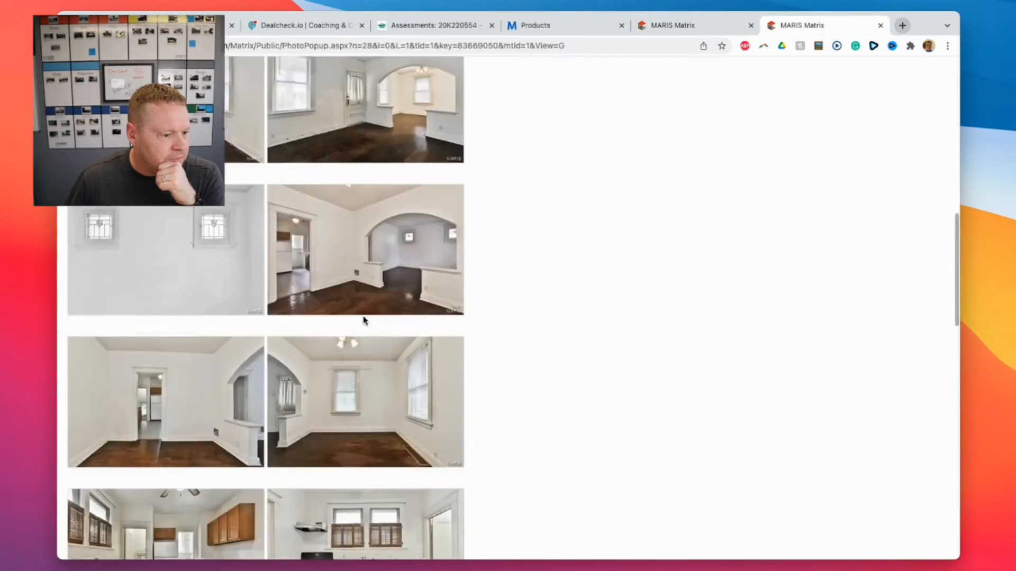
{"action": "scroll", "coordinate": [365, 322], "scroll_direction": "down", "scroll_amount": 15}
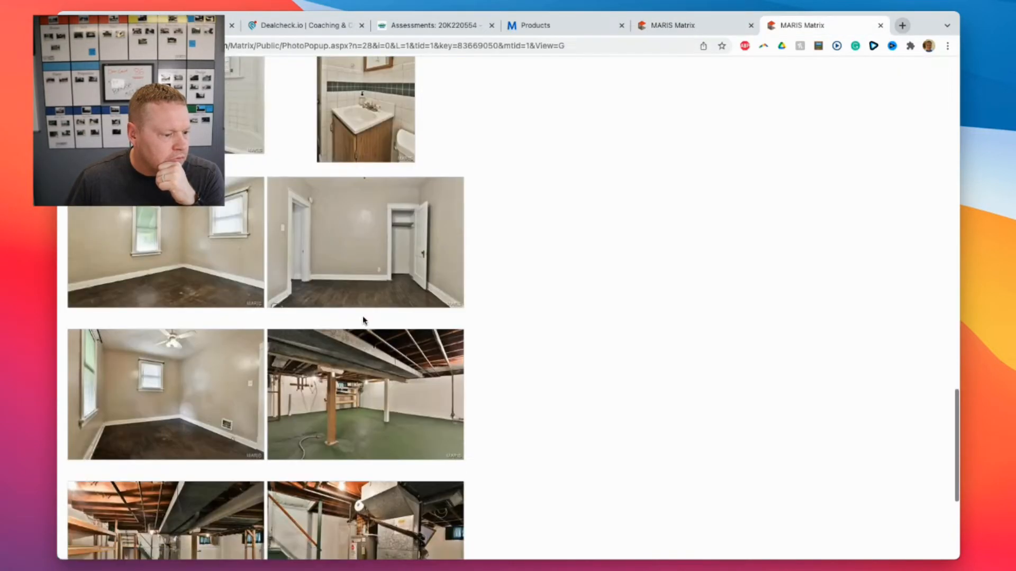
{"action": "scroll", "coordinate": [363, 322], "scroll_direction": "up", "scroll_amount": 10}
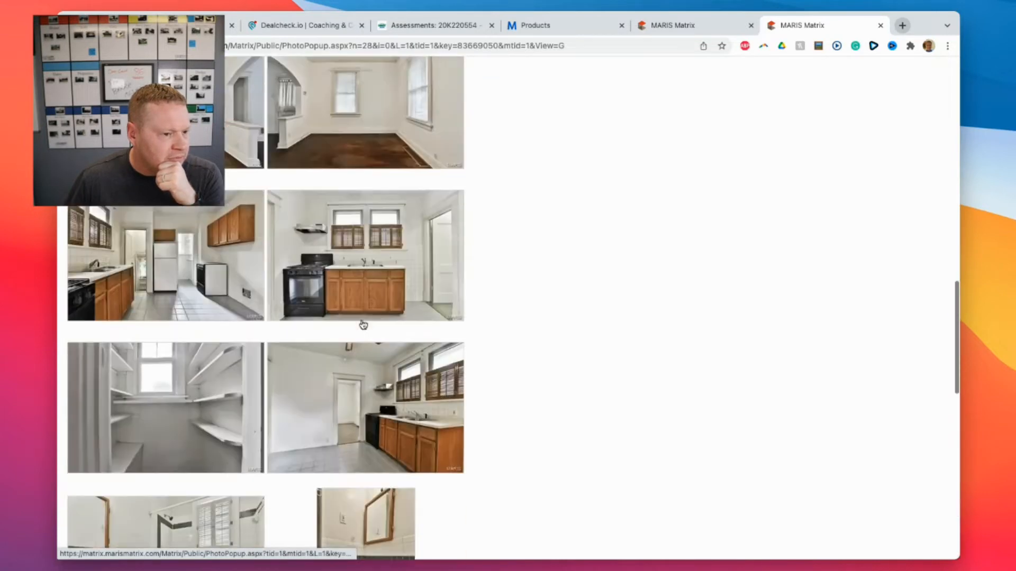
{"action": "left_click", "coordinate": [669, 23]}
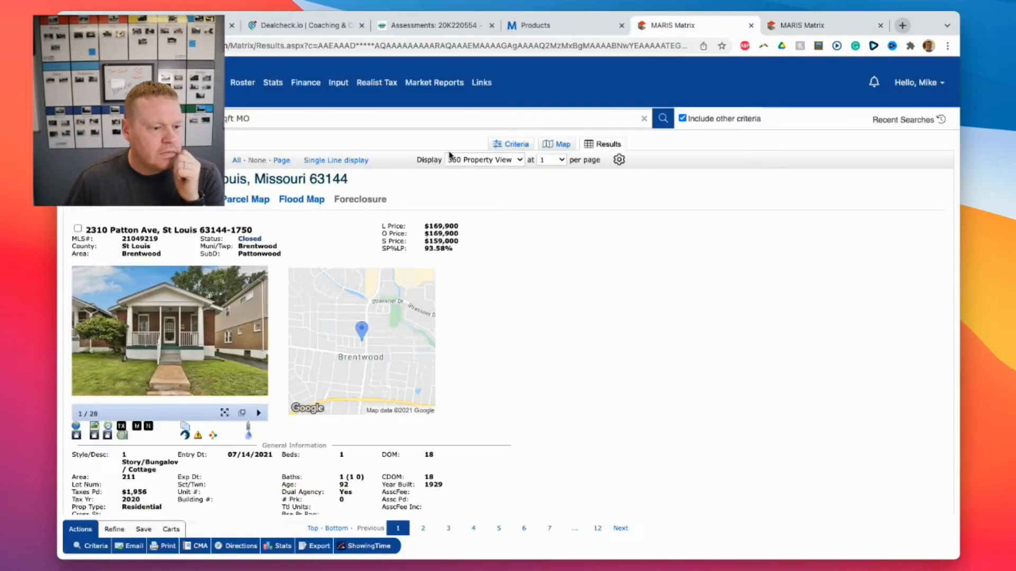
{"action": "left_click", "coordinate": [547, 25]}
{"action": "left_click", "coordinate": [444, 25]}
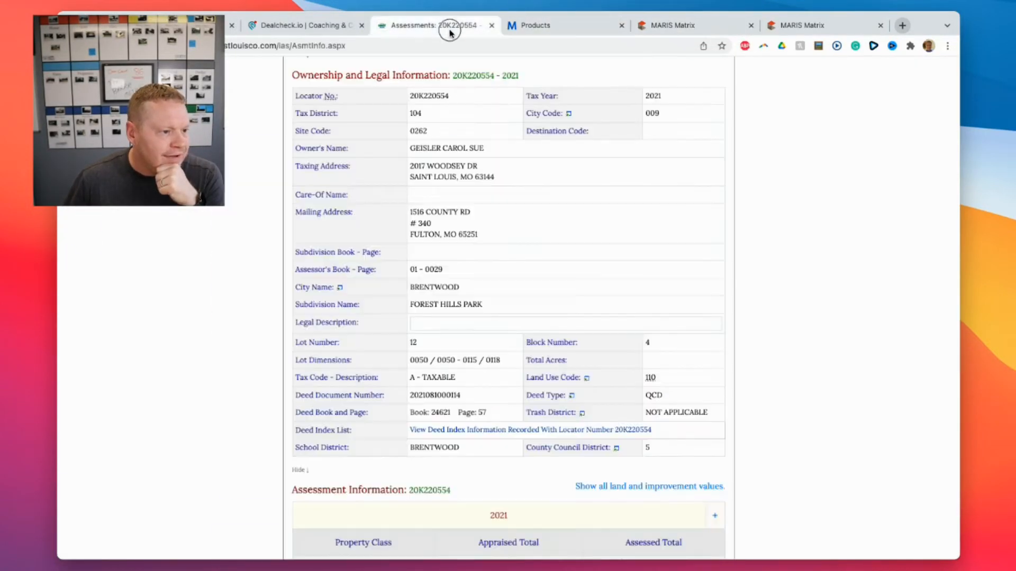
Back in the DealCheck BRRRR worksheet, turn Use Financing off for a cash purchase.
{"action": "left_click", "coordinate": [294, 26]}
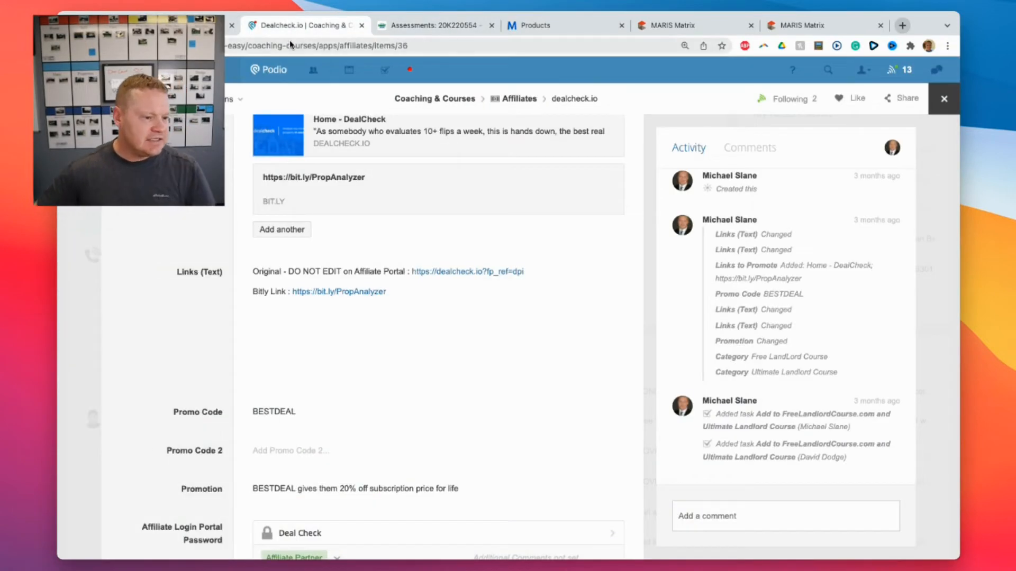
{"action": "left_click", "coordinate": [196, 25]}
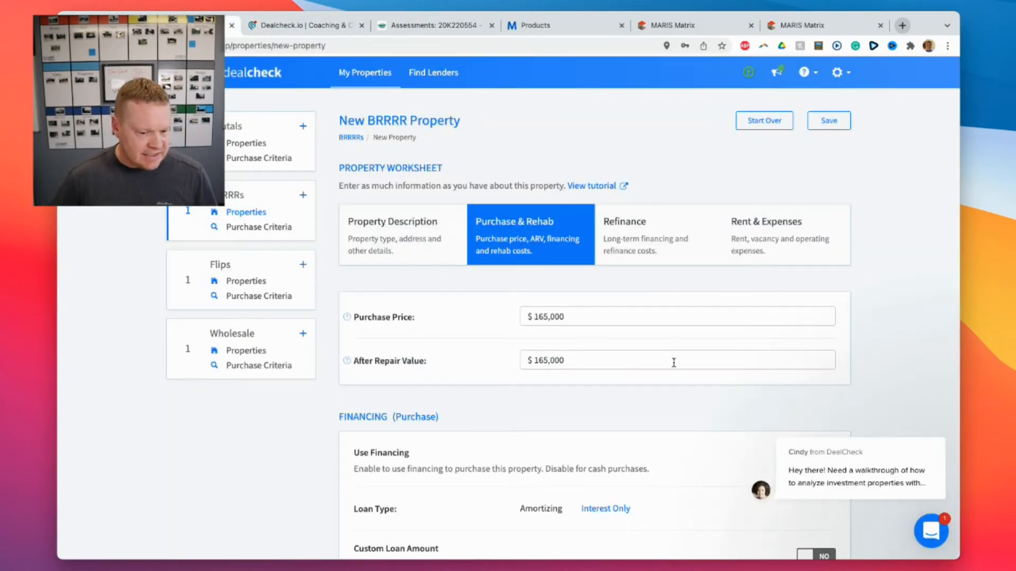
{"action": "scroll", "coordinate": [674, 363], "scroll_direction": "down", "scroll_amount": 5}
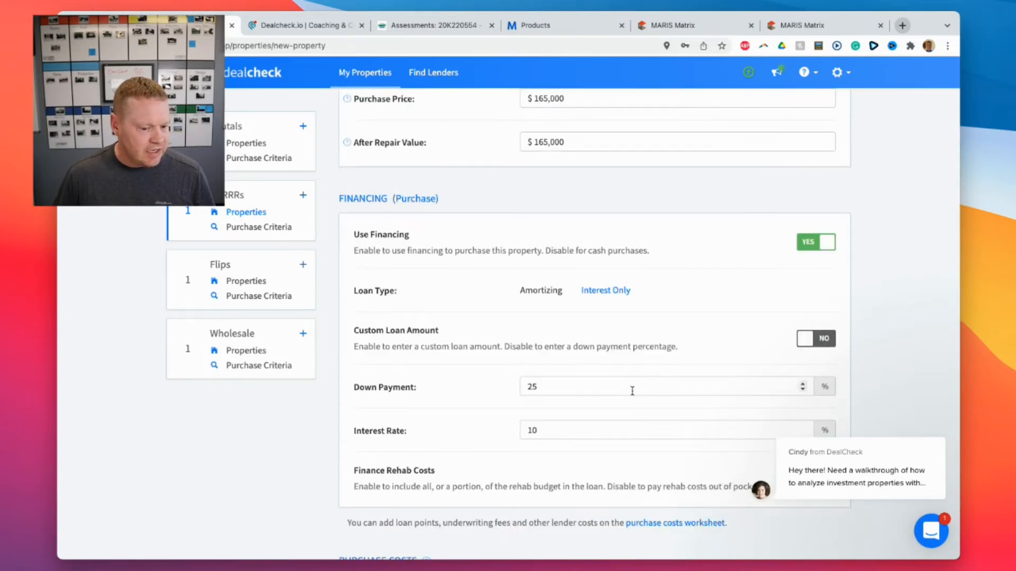
{"action": "left_click", "coordinate": [812, 245]}
{"action": "scroll", "coordinate": [683, 296], "scroll_direction": "down", "scroll_amount": 3}
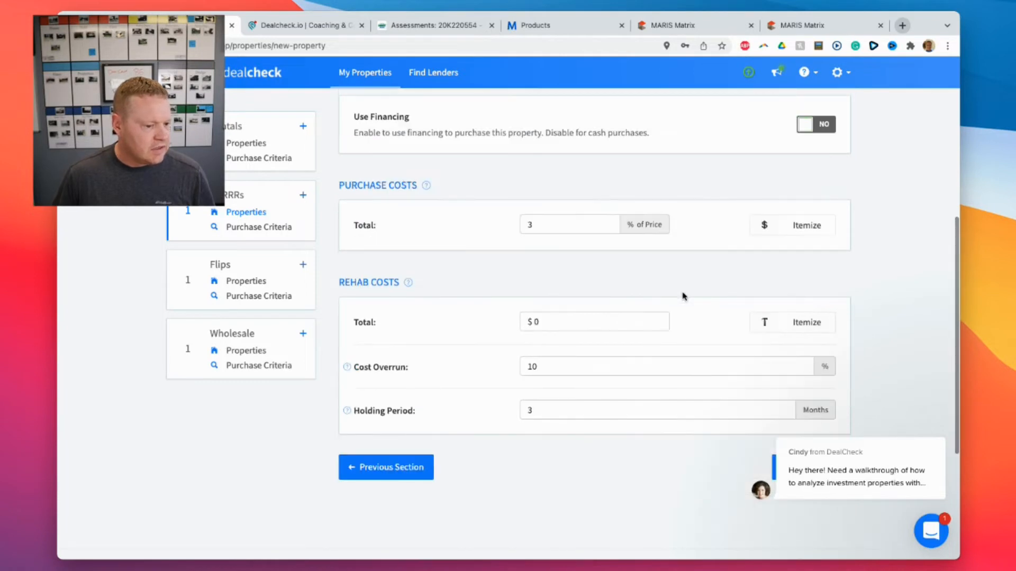
Enter $55,000 total rehab costs, keep the 3-month holding period, and advance to Refinance.
{"action": "left_click", "coordinate": [573, 321]}
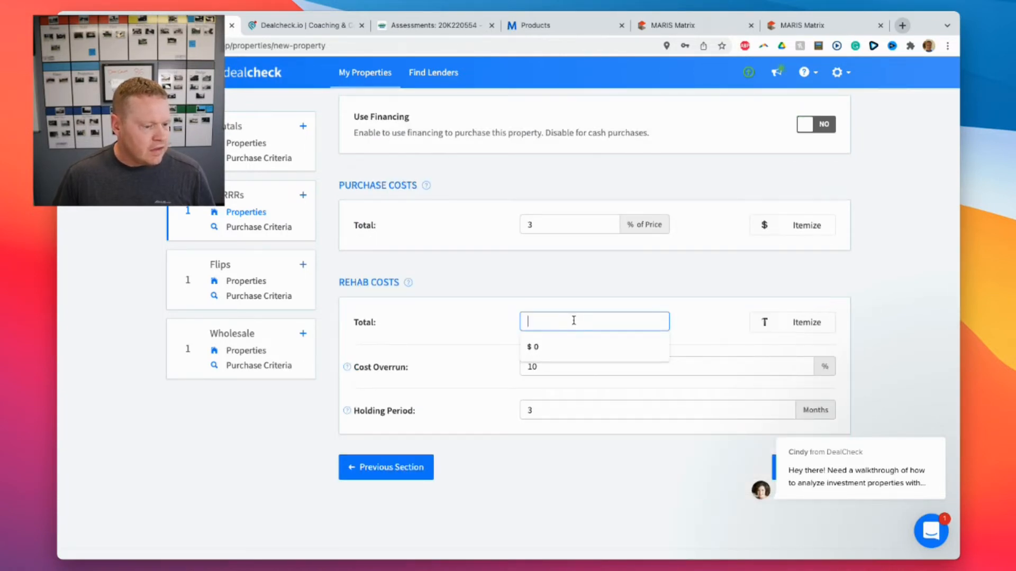
{"action": "type", "text": "5"}
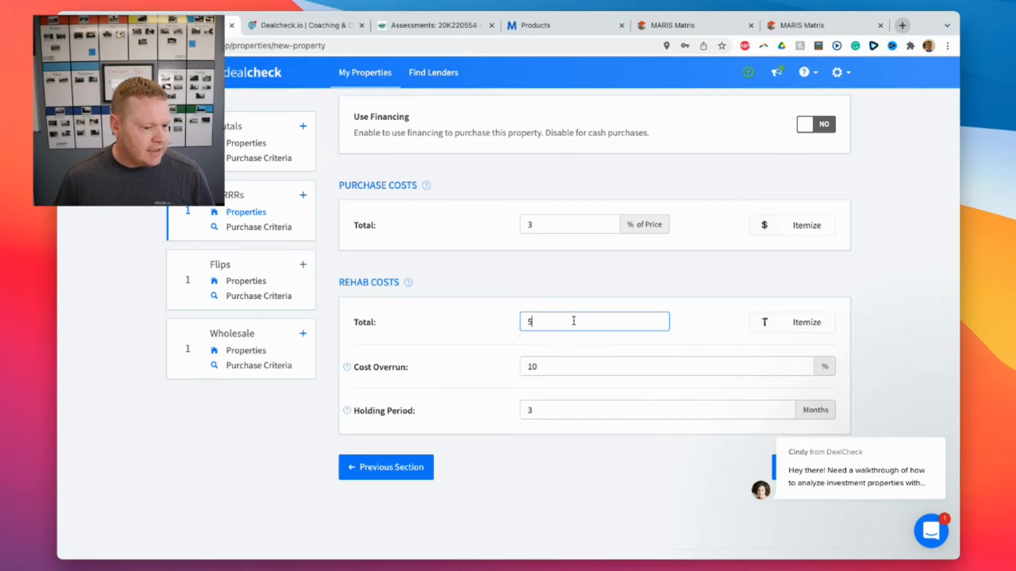
{"action": "type", "text": "5,000"}
{"action": "left_click", "coordinate": [686, 306]}
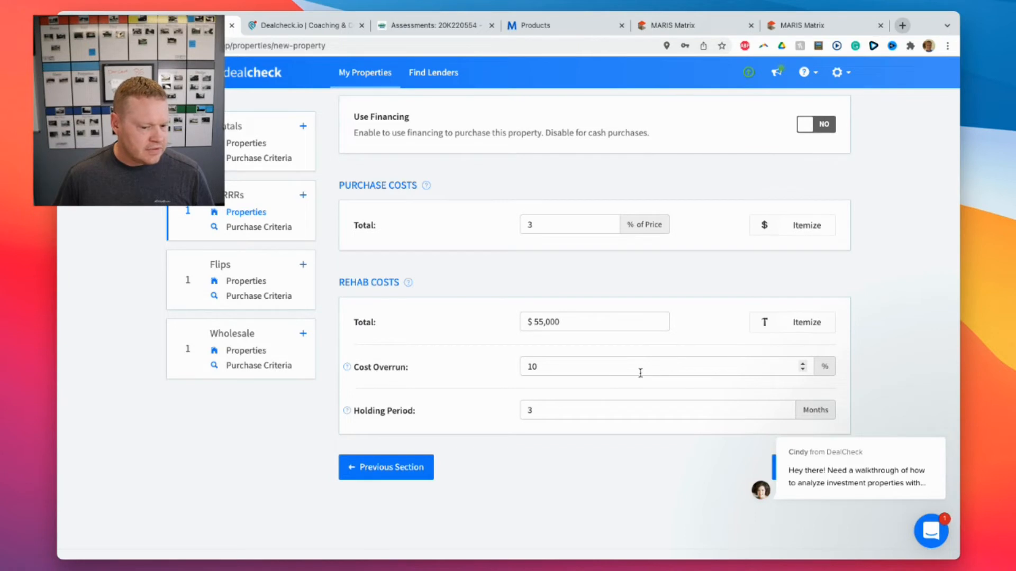
{"action": "left_click", "coordinate": [540, 416]}
{"action": "left_click", "coordinate": [835, 426]}
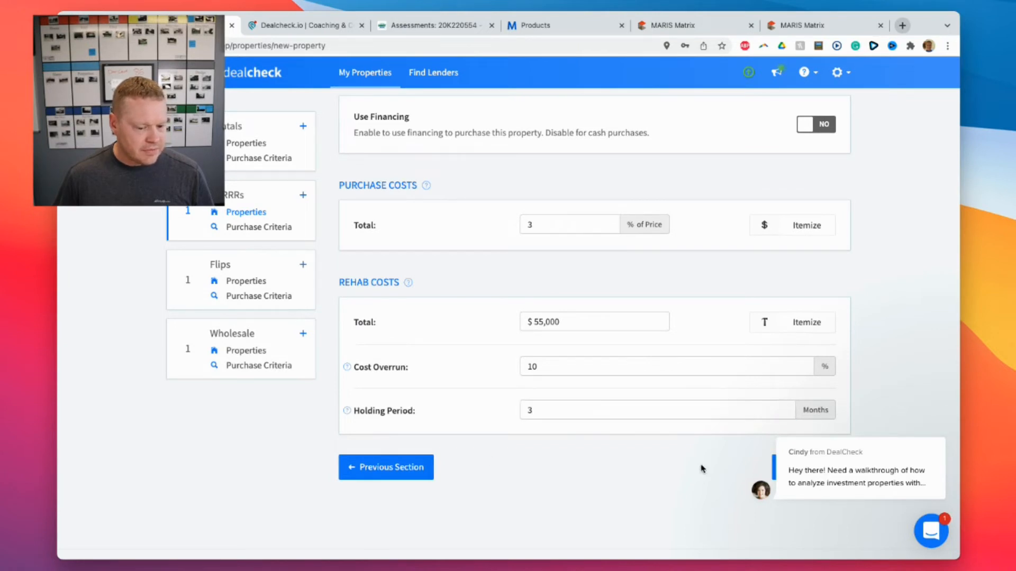
{"action": "left_click", "coordinate": [927, 423]}
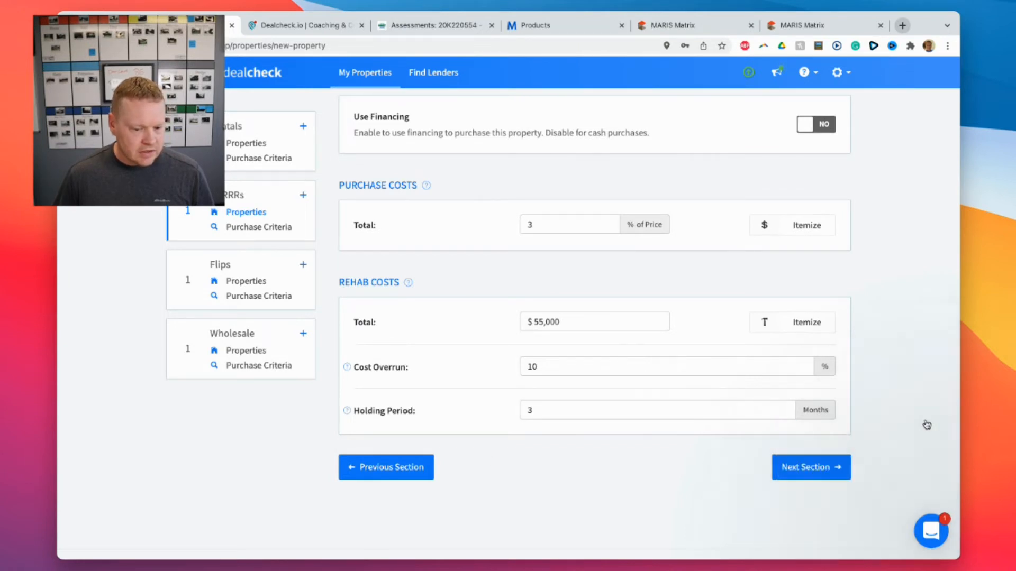
{"action": "left_click", "coordinate": [811, 467]}
{"action": "scroll", "coordinate": [625, 328], "scroll_direction": "down", "scroll_amount": 2}
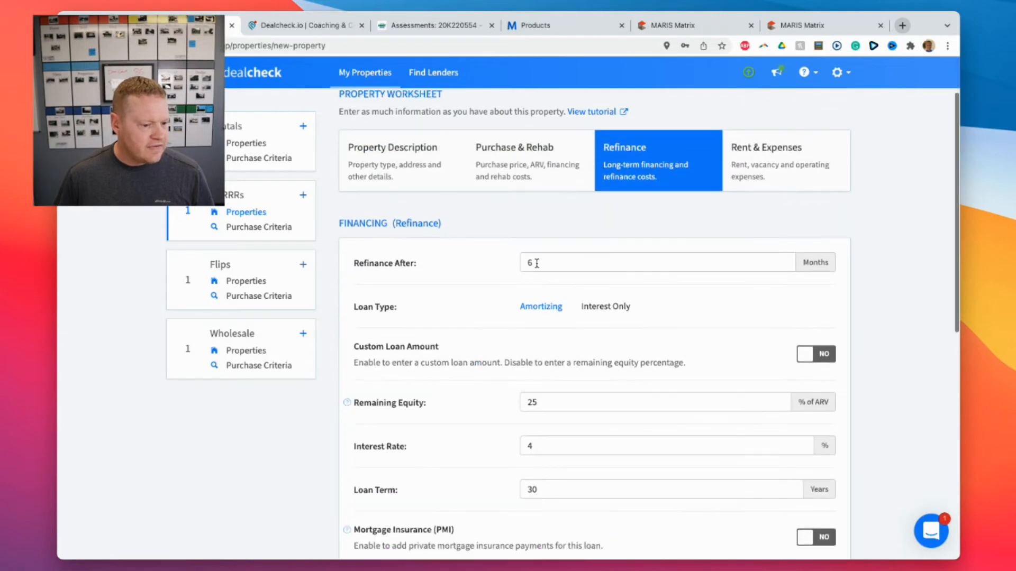
Keep refinancing after 6 months at 25% equity; set 6% interest and a 20-year term.
{"action": "left_click", "coordinate": [551, 266]}
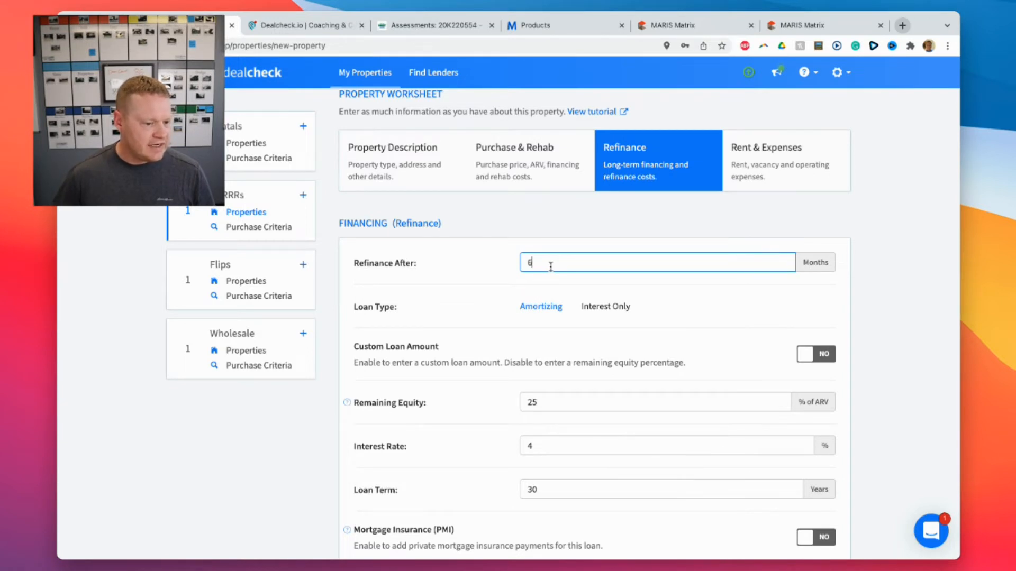
{"action": "left_click", "coordinate": [483, 271]}
{"action": "scroll", "coordinate": [502, 289], "scroll_direction": "down", "scroll_amount": 2}
{"action": "left_click", "coordinate": [548, 322]}
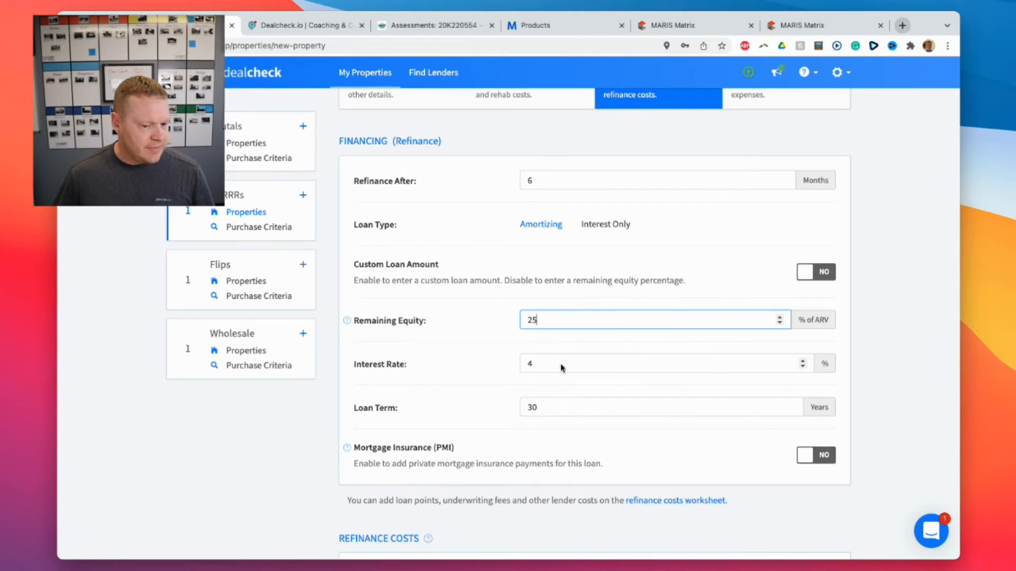
{"action": "double_click", "coordinate": [802, 361]}
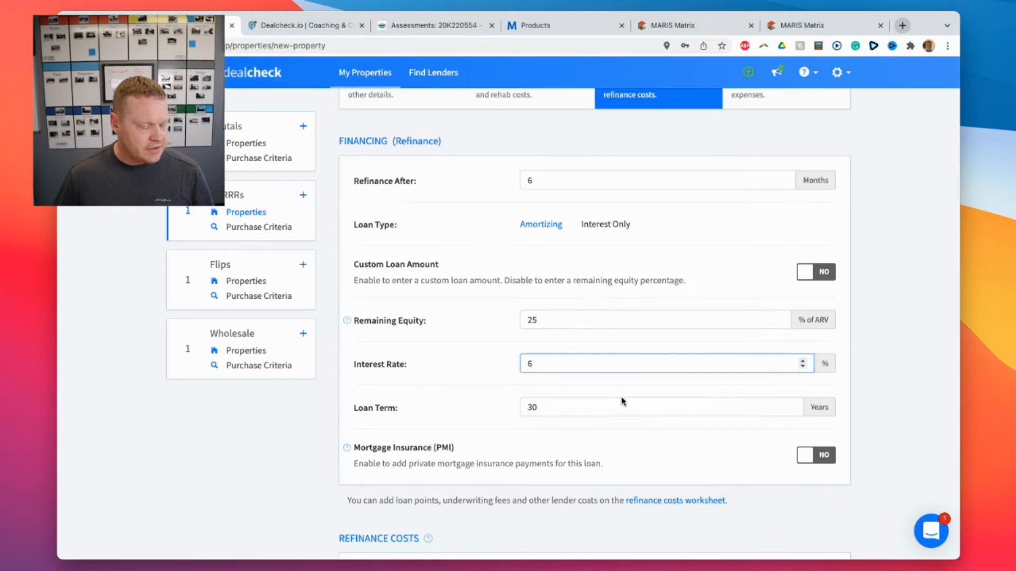
{"action": "double_click", "coordinate": [607, 407]}
{"action": "type", "text": "2"}
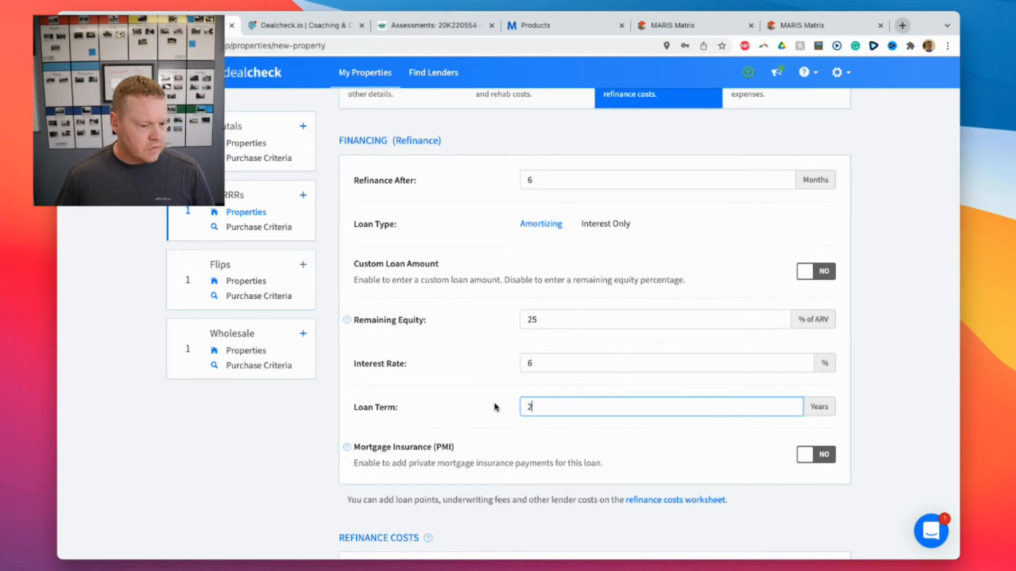
{"action": "scroll", "coordinate": [529, 405], "scroll_direction": "down", "scroll_amount": 5}
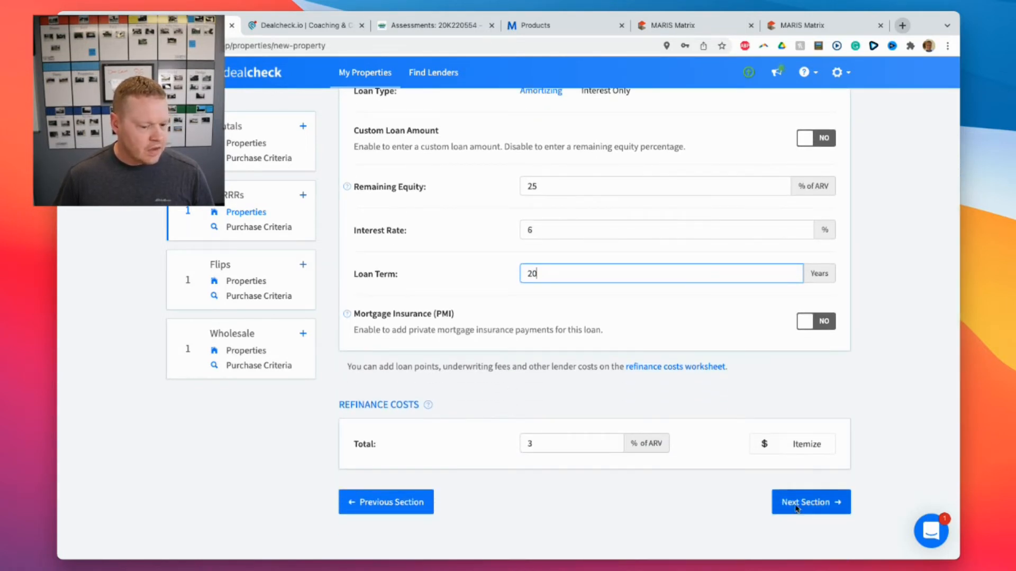
Advance to the Rent & Expenses section and begin entering the gross monthly rent.
{"action": "left_click", "coordinate": [812, 504]}
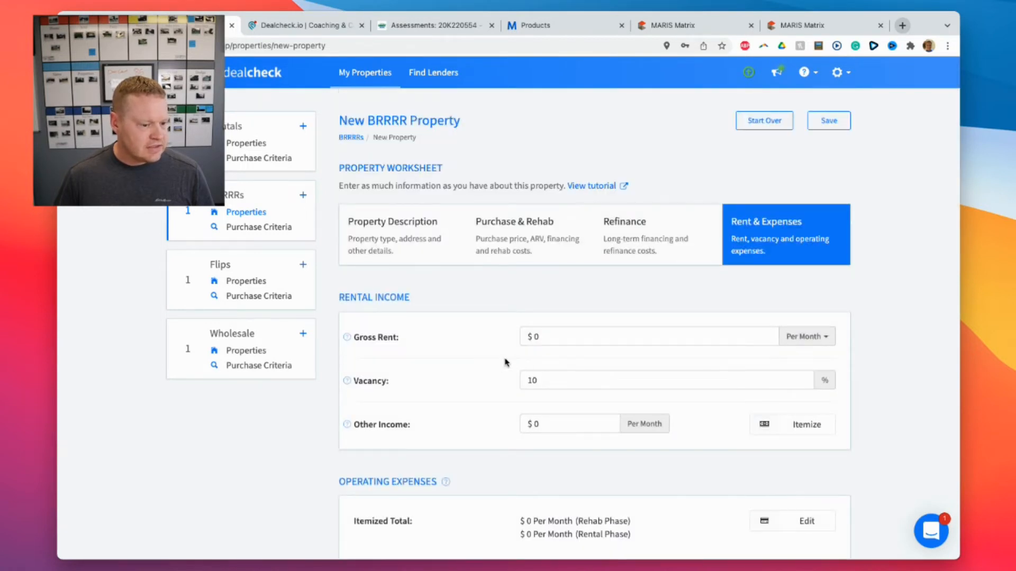
{"action": "left_click", "coordinate": [555, 334]}
{"action": "key", "text": "super+t"}
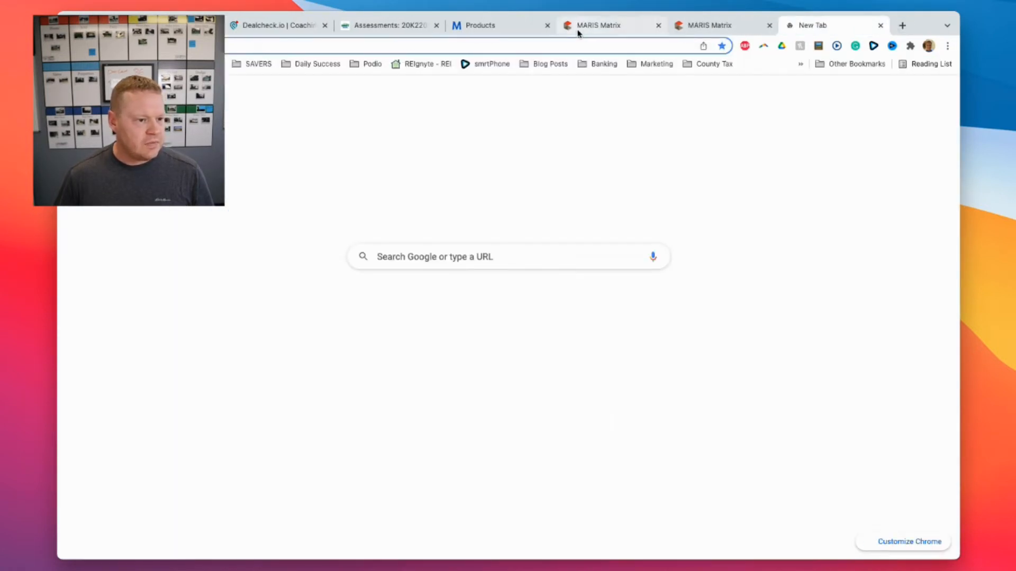
Load the Rentometer website in a new browser address.
{"action": "left_click", "coordinate": [581, 45]}
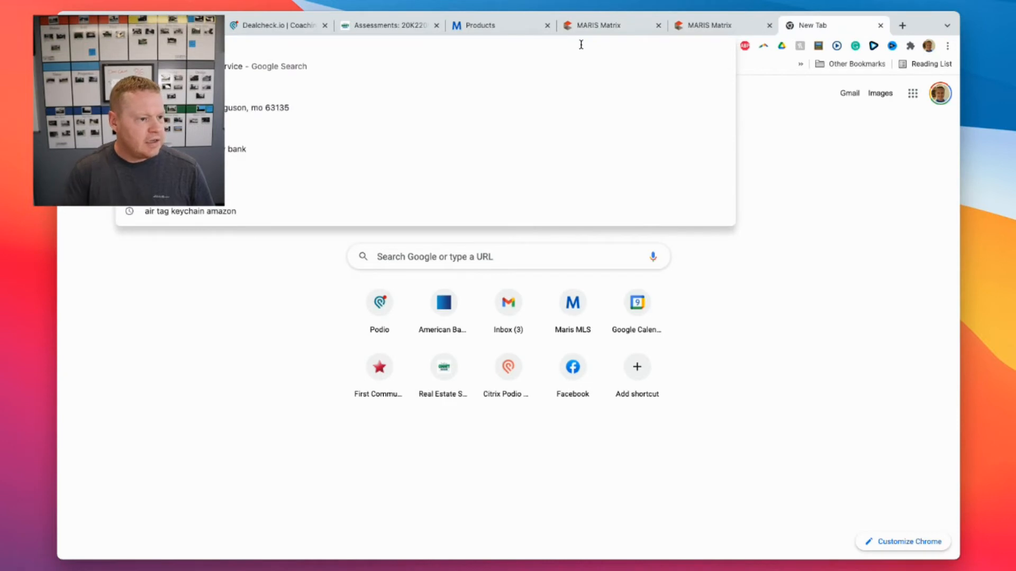
{"action": "type", "text": "e"}
{"action": "key", "text": "BackSpace"}
{"action": "key", "text": "BackSpace"}
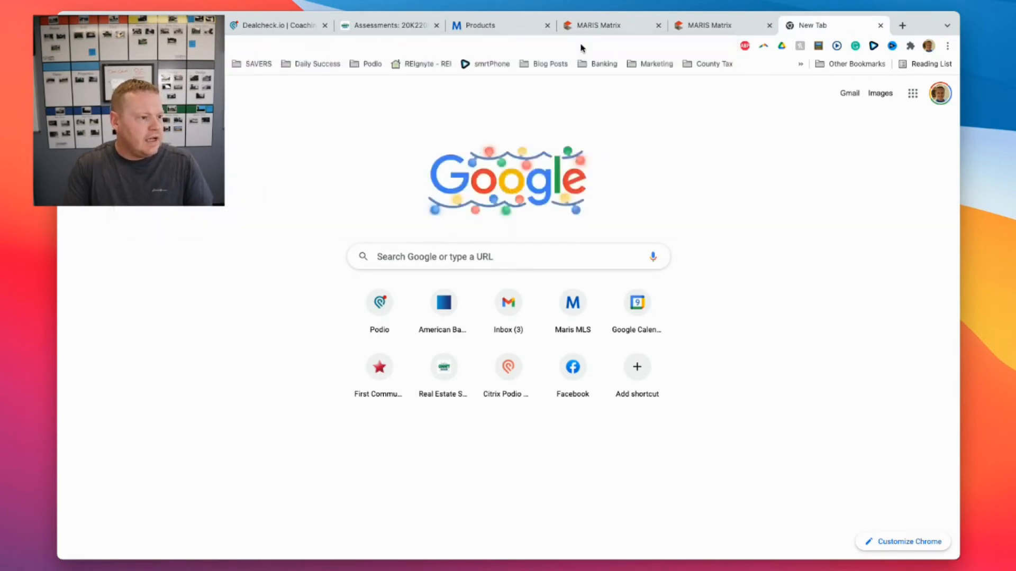
{"action": "type", "text": "rento"}
{"action": "key", "text": "Return"}
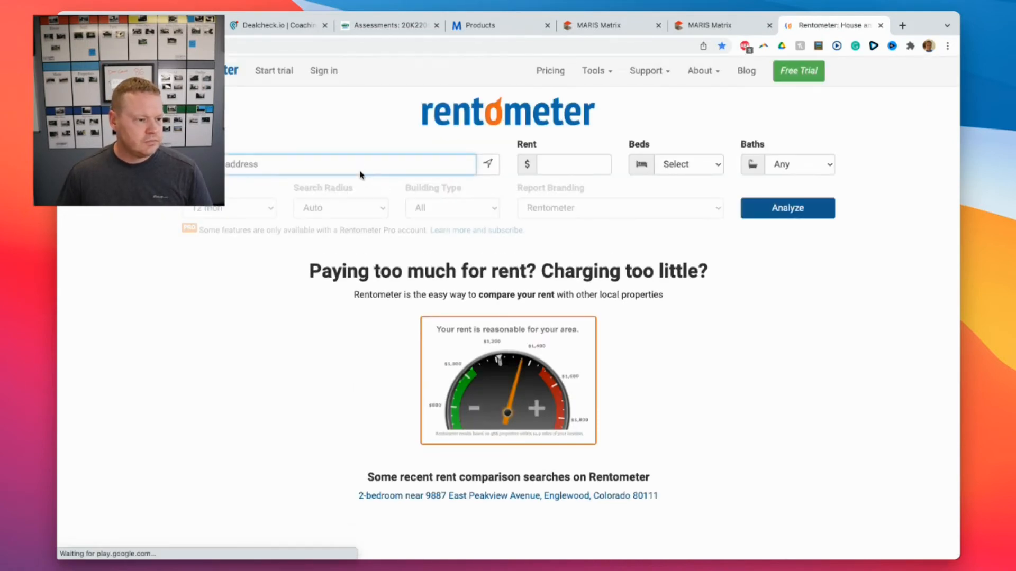
{"action": "type", "text": "1"}
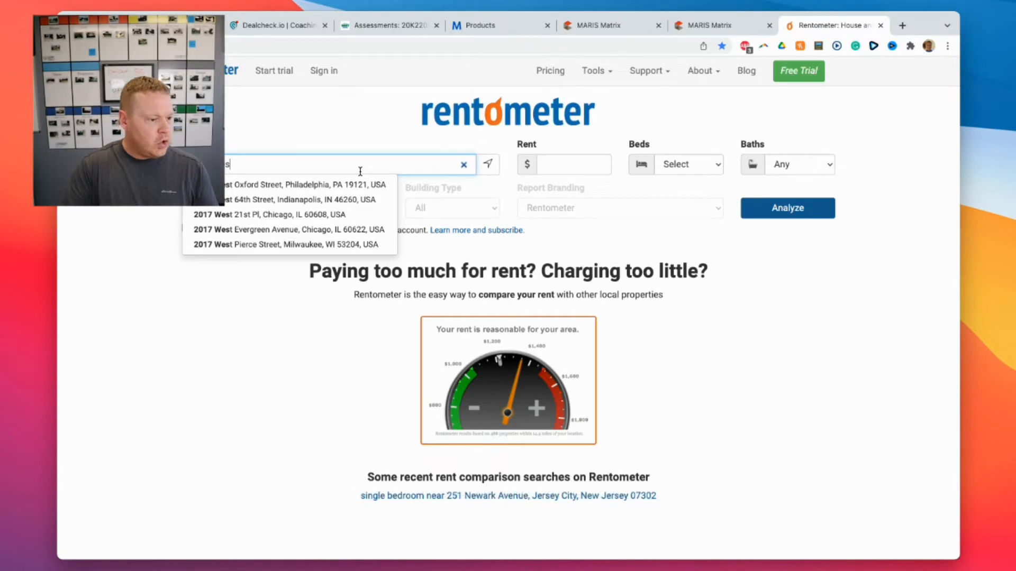
{"action": "key", "text": "BackSpace"}
{"action": "key", "text": "BackSpace"}
{"action": "key", "text": "BackSpace"}
{"action": "key", "text": "BackSpace"}
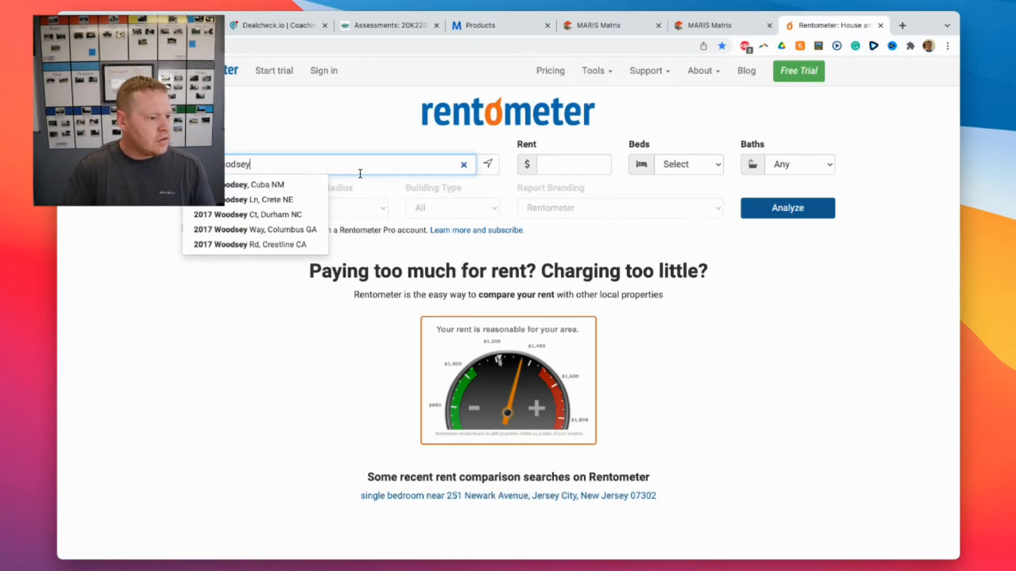
{"action": "type", "text": ", 63144"}
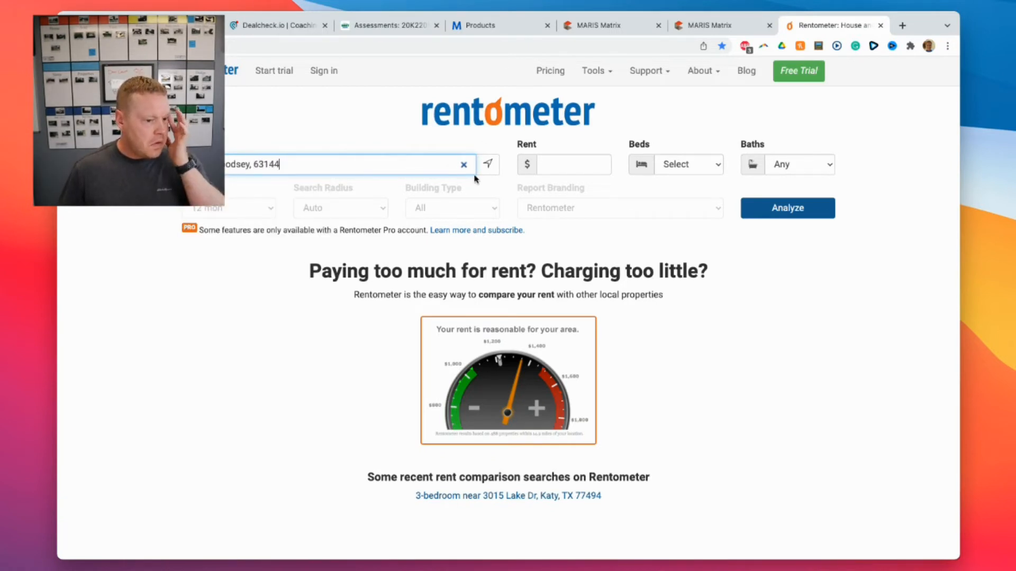
{"action": "left_click", "coordinate": [575, 173]}
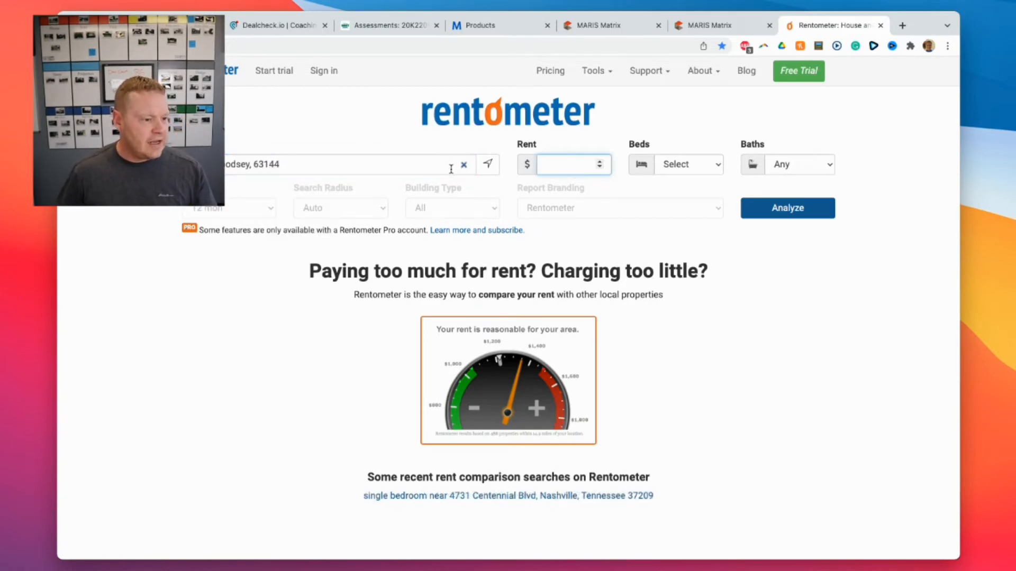
{"action": "left_click", "coordinate": [393, 167]}
{"action": "key", "text": "BackSpace"}
{"action": "key", "text": "BackSpace"}
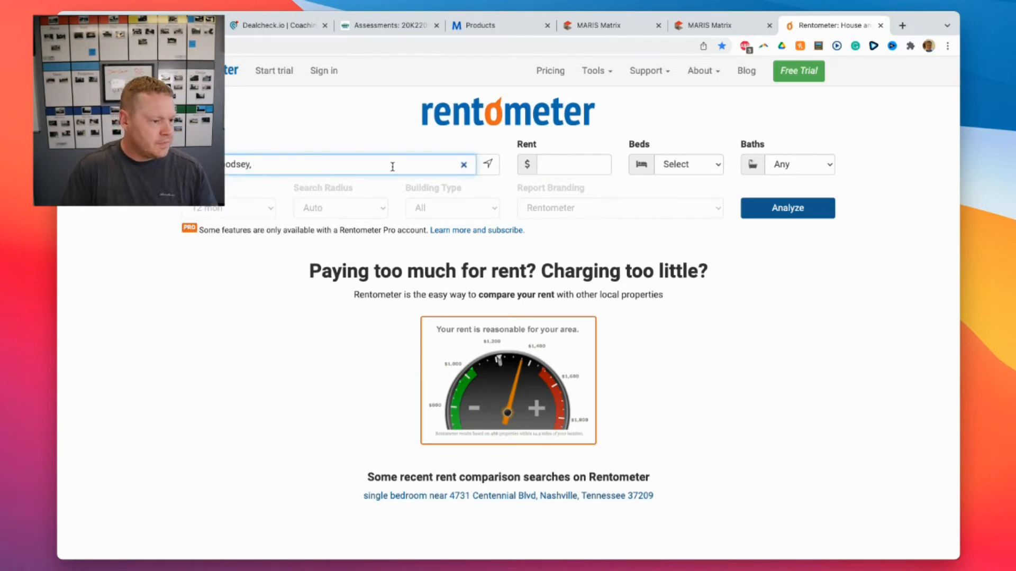
{"action": "type", "text": "D"}
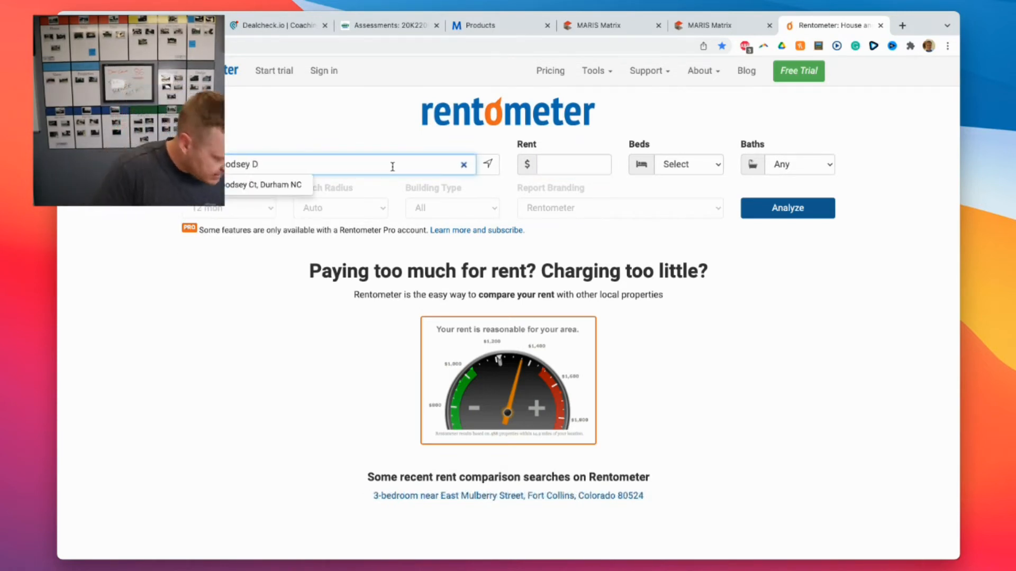
{"action": "type", "text": "rive"}
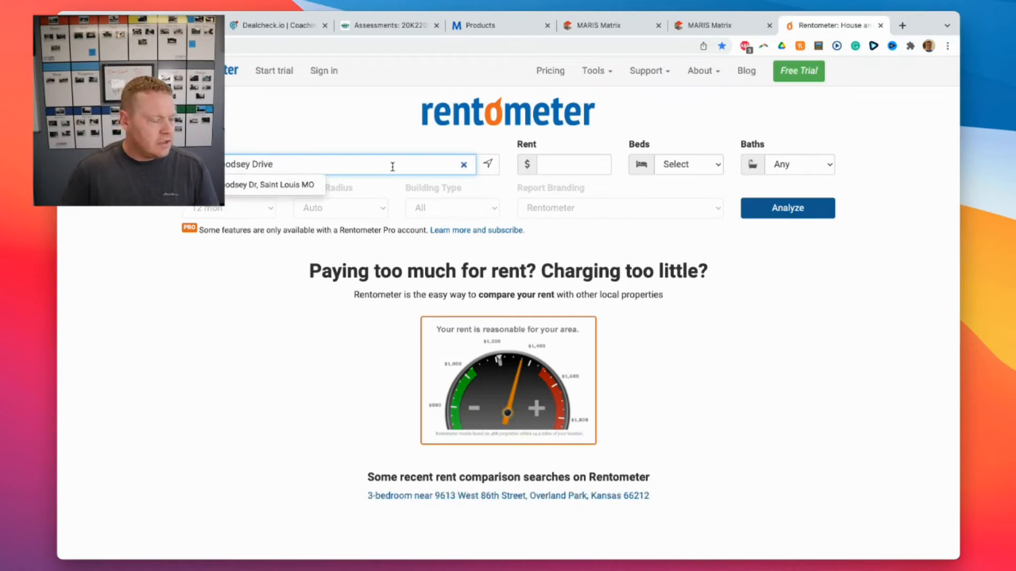
{"action": "key", "text": "Down"}
{"action": "key", "text": "Return"}
Analyse $1,400 rent for 2 beds and 1 bath only, then close the coaching tab.
{"action": "left_click", "coordinate": [566, 165]}
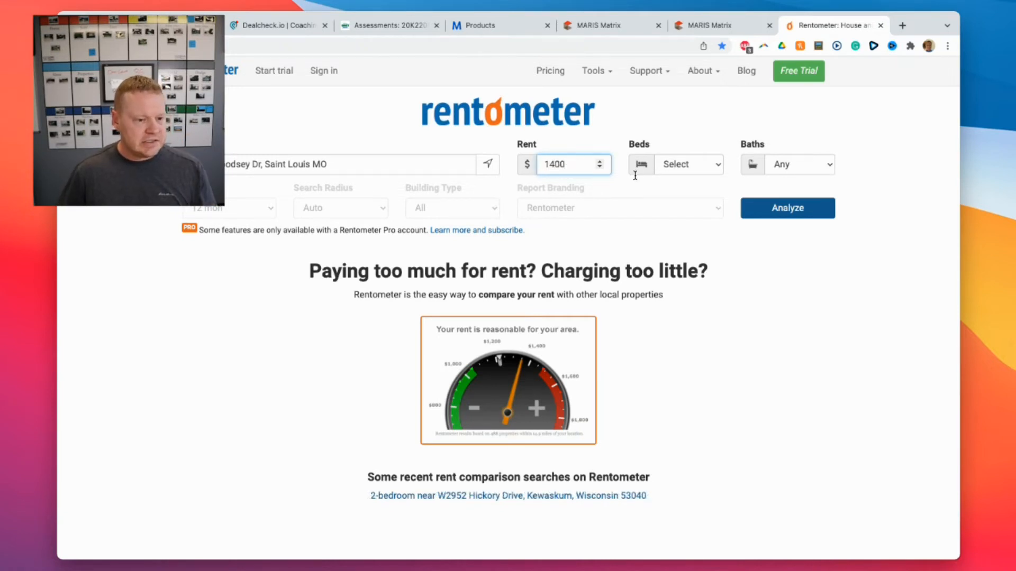
{"action": "left_click", "coordinate": [688, 165]}
{"action": "left_click", "coordinate": [707, 233]}
{"action": "left_click", "coordinate": [791, 164]}
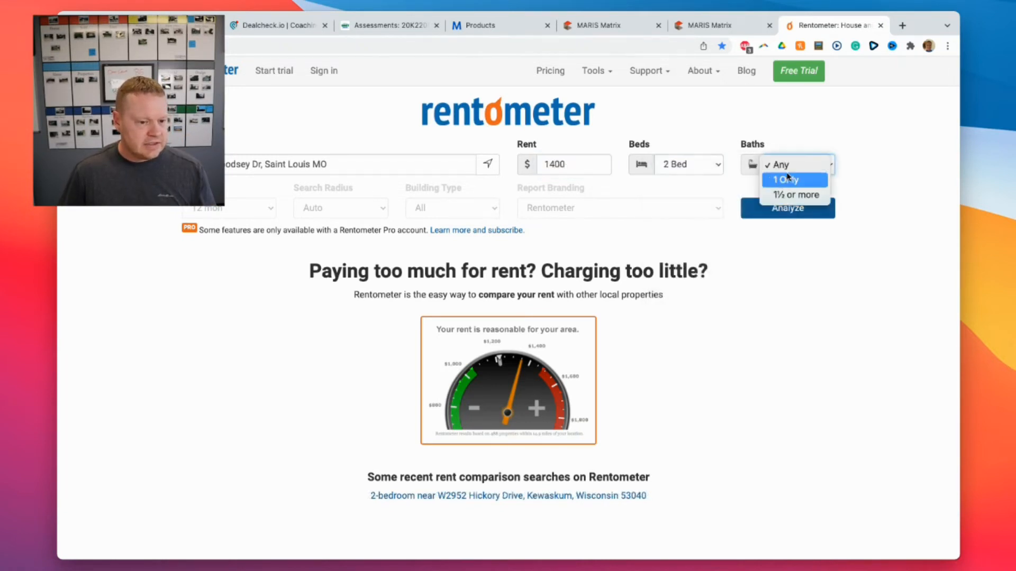
{"action": "left_click", "coordinate": [786, 179]}
{"action": "left_click", "coordinate": [788, 209]}
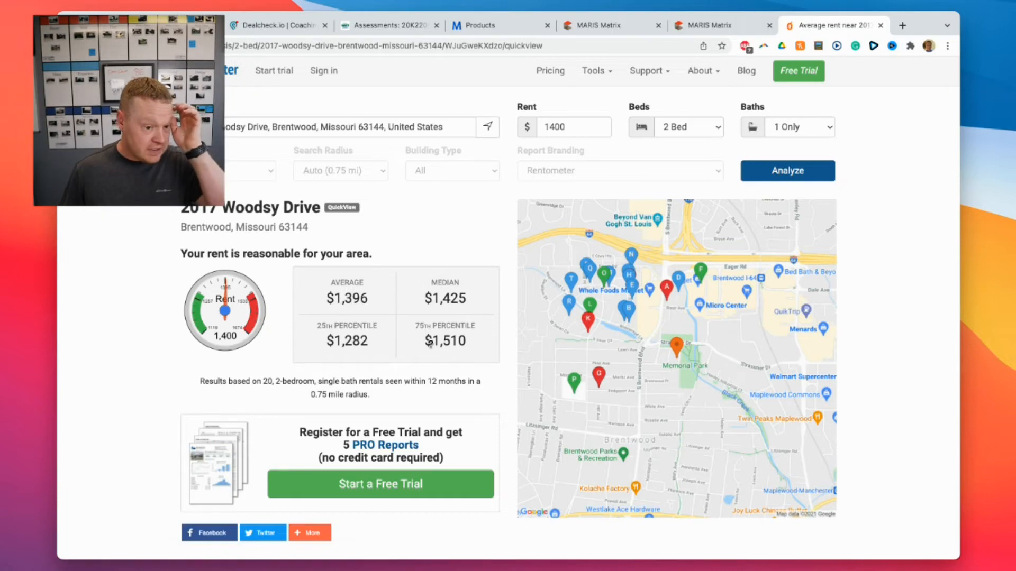
{"action": "left_click", "coordinate": [259, 29]}
{"action": "left_click", "coordinate": [325, 26]}
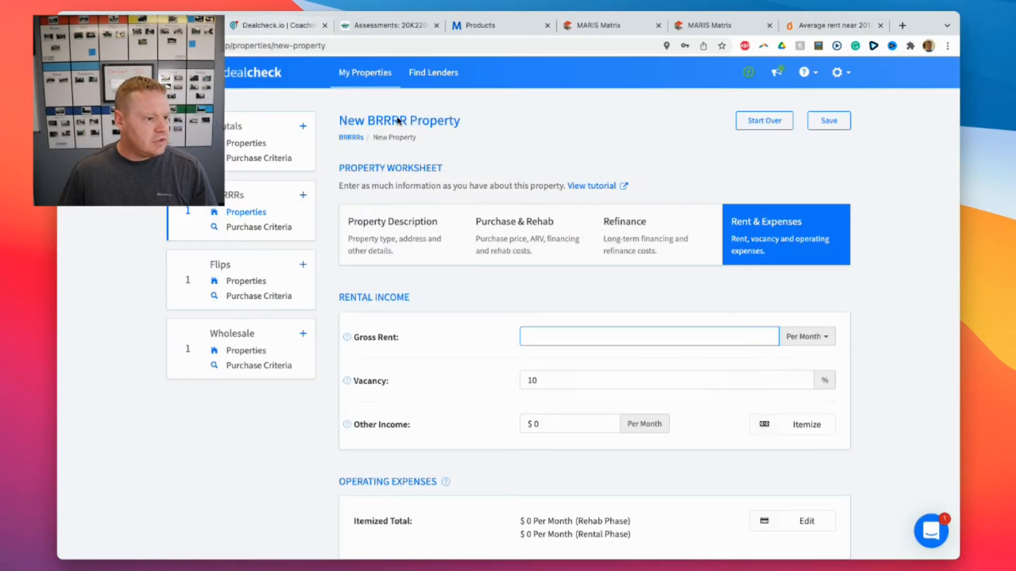
Enter a $1,400 monthly gross rent.
{"action": "left_click", "coordinate": [604, 337]}
{"action": "type", "text": "1"}
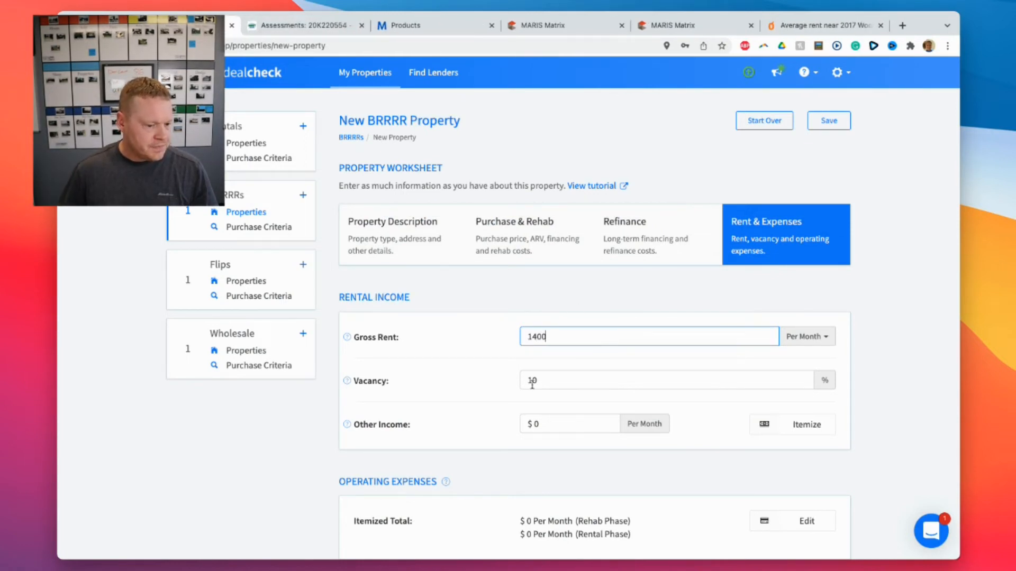
{"action": "type", "text": "400"}
{"action": "left_click", "coordinate": [495, 390]}
Save the BRRRR property.
{"action": "scroll", "coordinate": [524, 388], "scroll_direction": "down", "scroll_amount": 5}
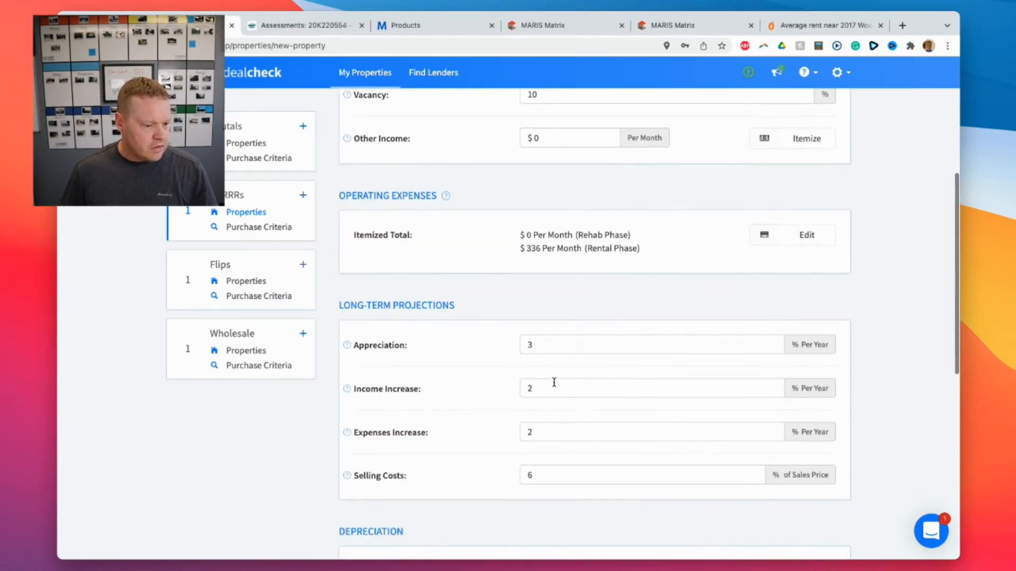
{"action": "scroll", "coordinate": [468, 416], "scroll_direction": "down", "scroll_amount": 3}
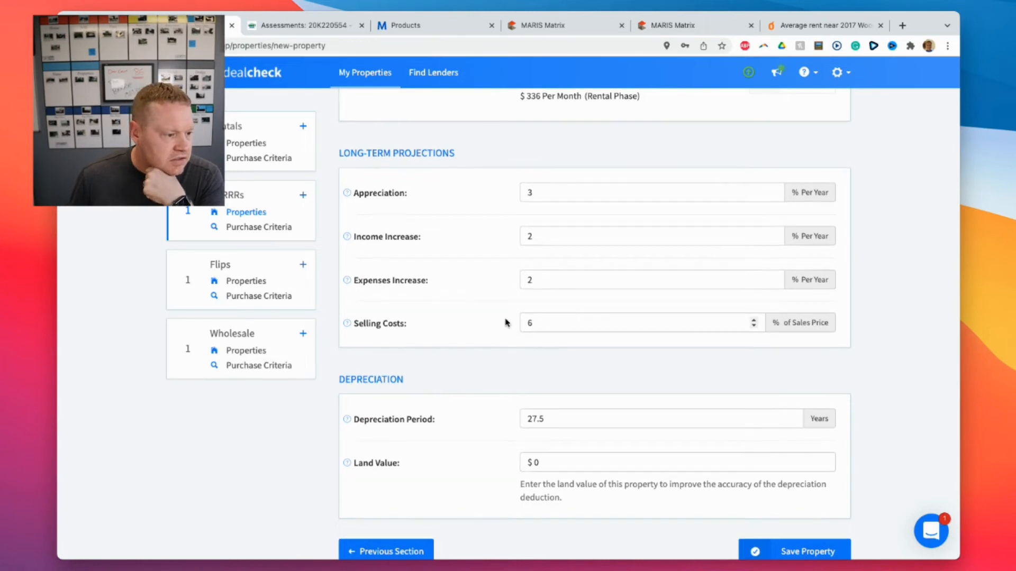
{"action": "scroll", "coordinate": [505, 324], "scroll_direction": "down", "scroll_amount": 3}
{"action": "scroll", "coordinate": [505, 324], "scroll_direction": "down", "scroll_amount": 1}
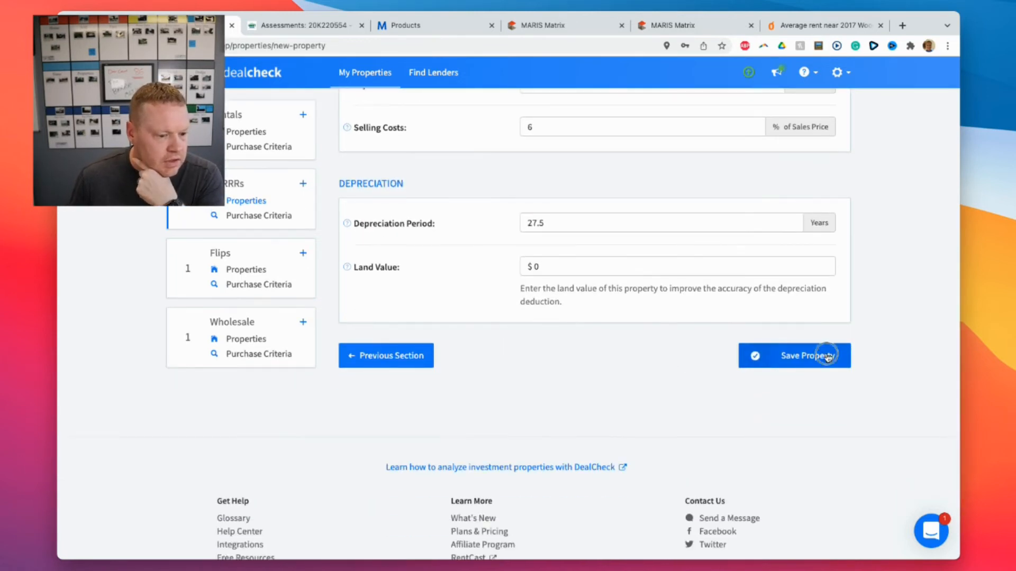
{"action": "left_click", "coordinate": [828, 354]}
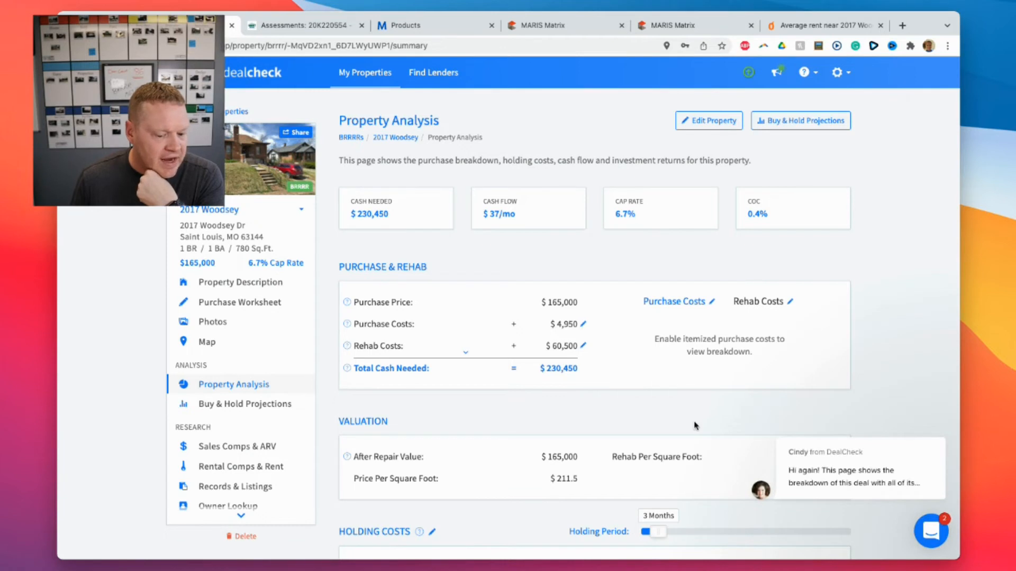
Close the chat popup and scroll the Property Analysis down to the refinance financing section.
{"action": "mouse_move", "coordinate": [936, 438]}
{"action": "left_click", "coordinate": [921, 416]}
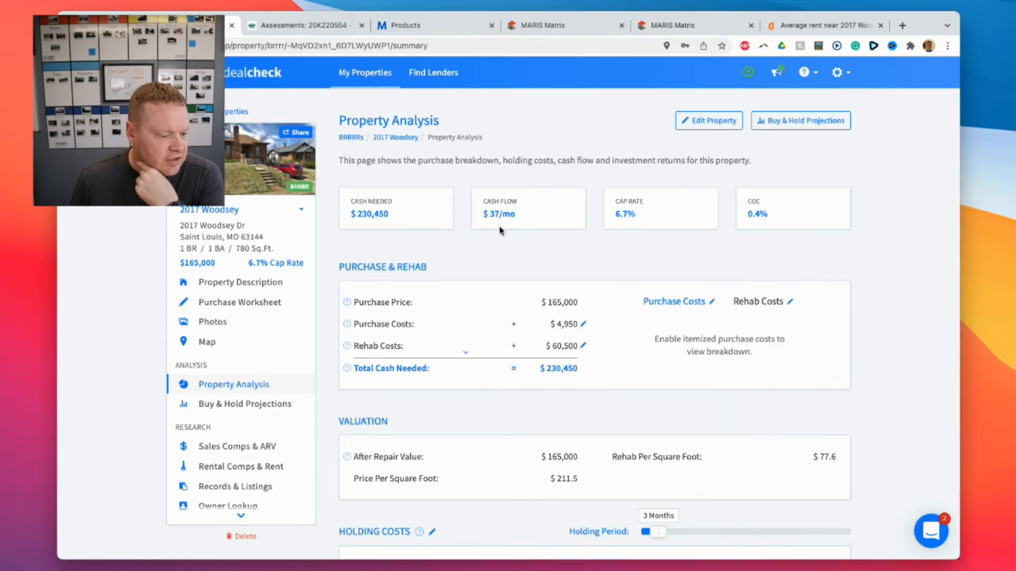
{"action": "scroll", "coordinate": [501, 230], "scroll_direction": "down", "scroll_amount": 1}
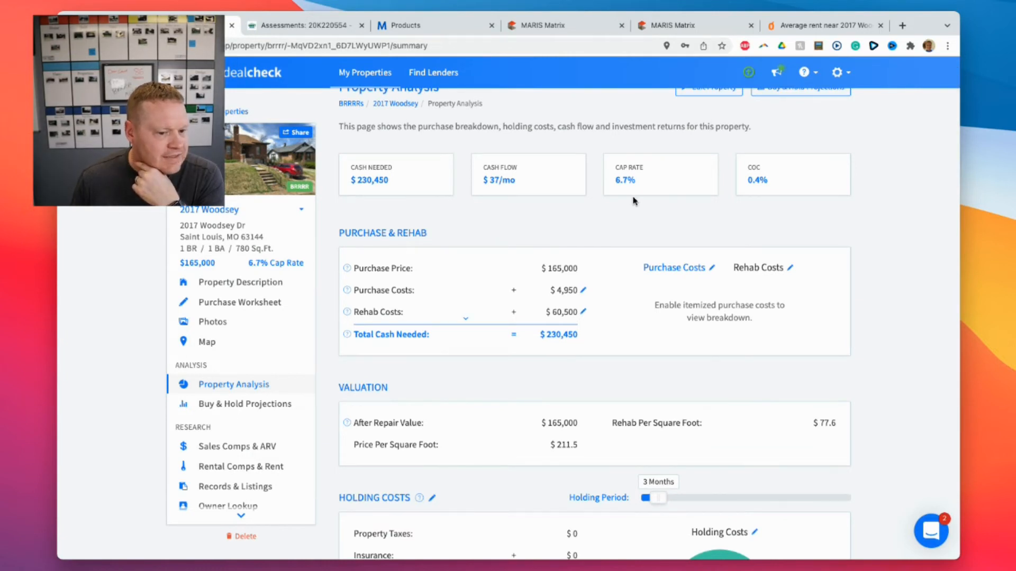
{"action": "scroll", "coordinate": [635, 201], "scroll_direction": "down", "scroll_amount": 2}
{"action": "scroll", "coordinate": [635, 202], "scroll_direction": "down", "scroll_amount": 3}
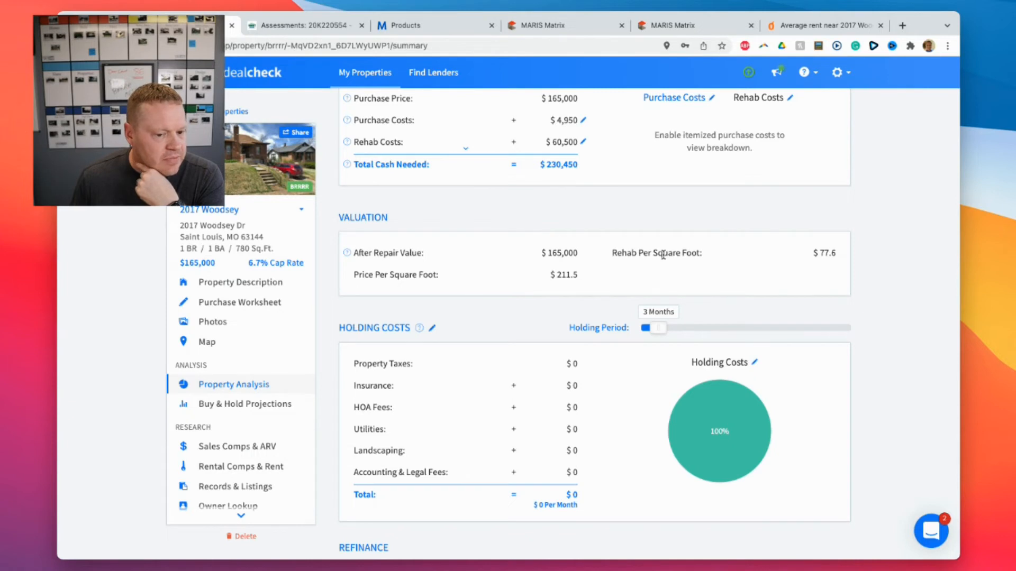
{"action": "scroll", "coordinate": [497, 263], "scroll_direction": "down", "scroll_amount": 5}
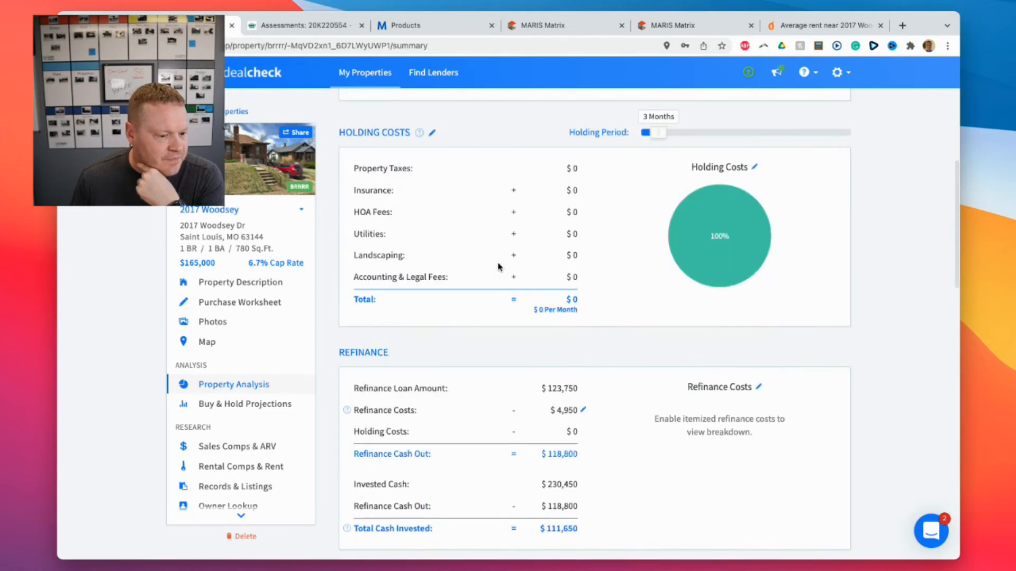
{"action": "scroll", "coordinate": [499, 266], "scroll_direction": "down", "scroll_amount": 2}
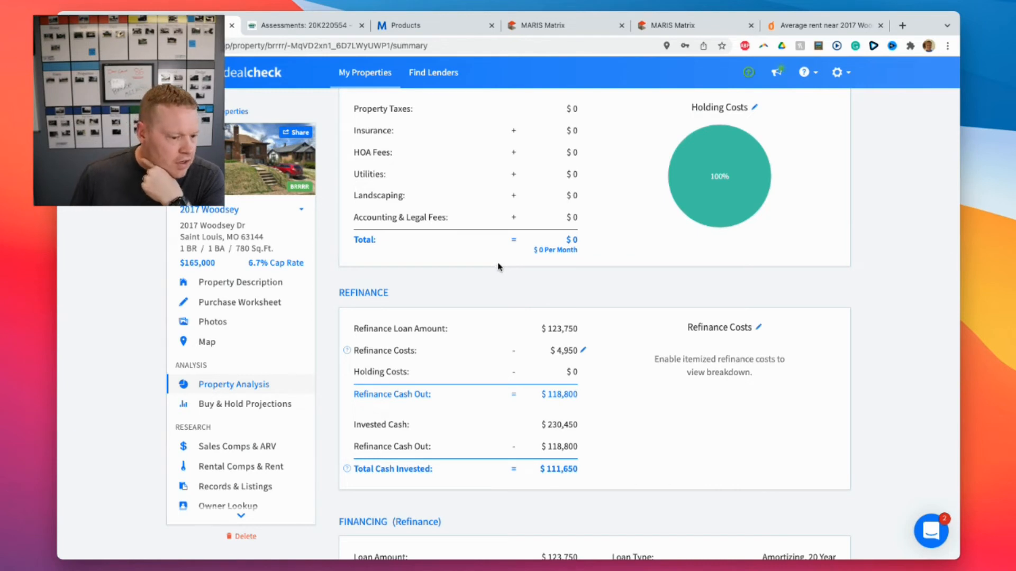
{"action": "scroll", "coordinate": [500, 266], "scroll_direction": "down", "scroll_amount": 3}
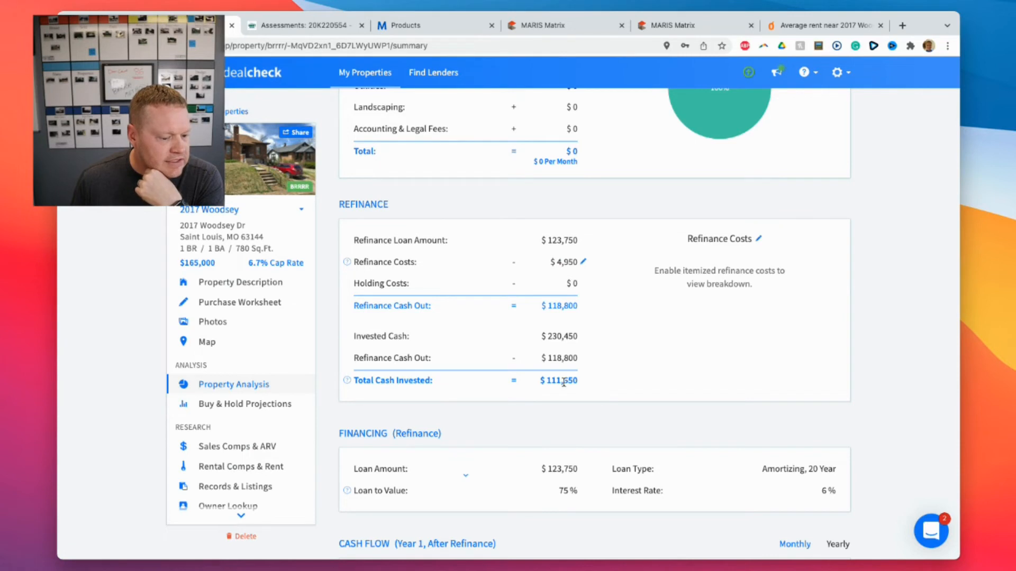
{"action": "scroll", "coordinate": [623, 375], "scroll_direction": "down", "scroll_amount": 2}
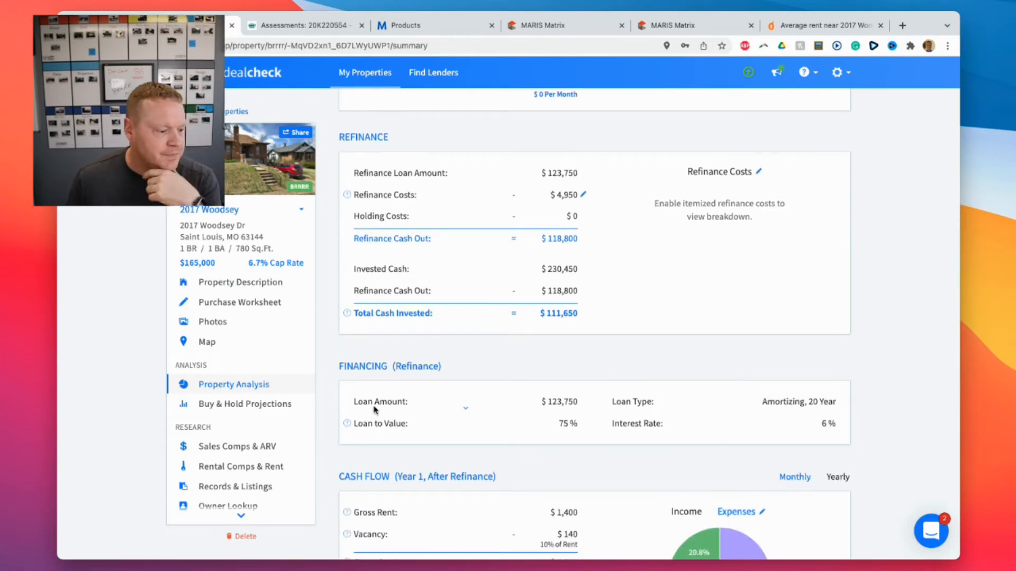
{"action": "left_click", "coordinate": [273, 411]}
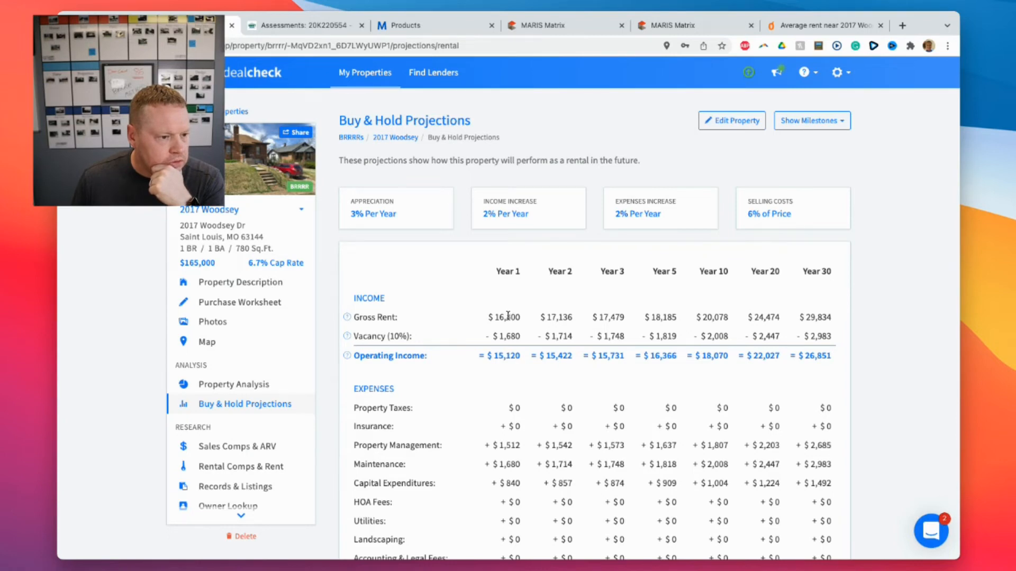
{"action": "scroll", "coordinate": [508, 316], "scroll_direction": "down", "scroll_amount": 7}
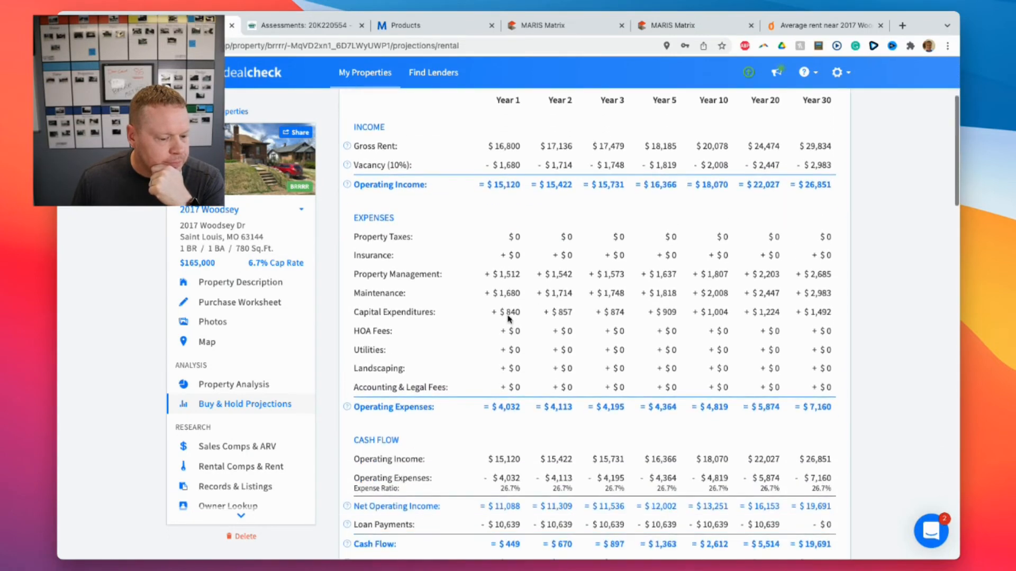
{"action": "scroll", "coordinate": [508, 317], "scroll_direction": "down", "scroll_amount": 1}
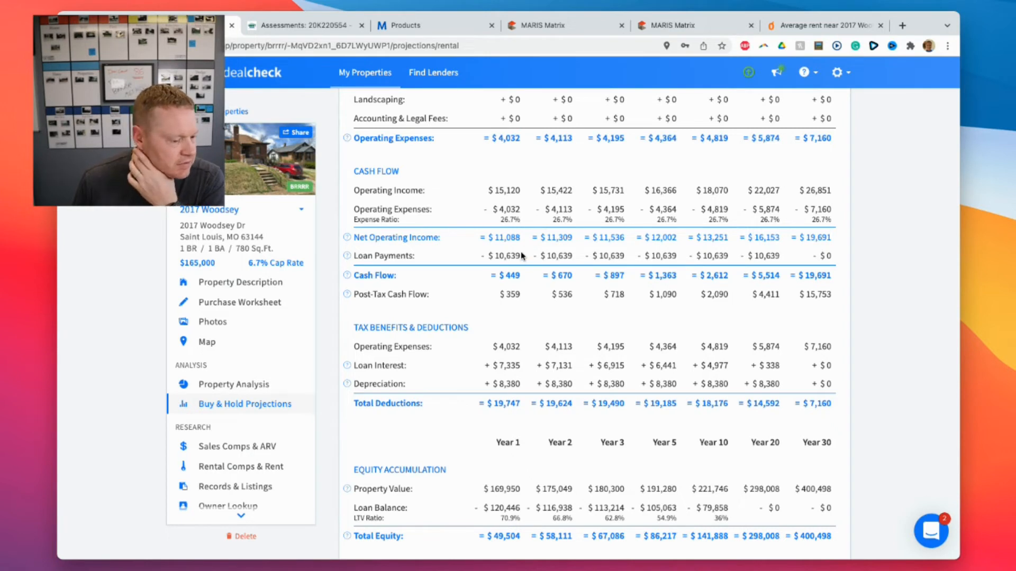
{"action": "scroll", "coordinate": [521, 256], "scroll_direction": "down", "scroll_amount": 1}
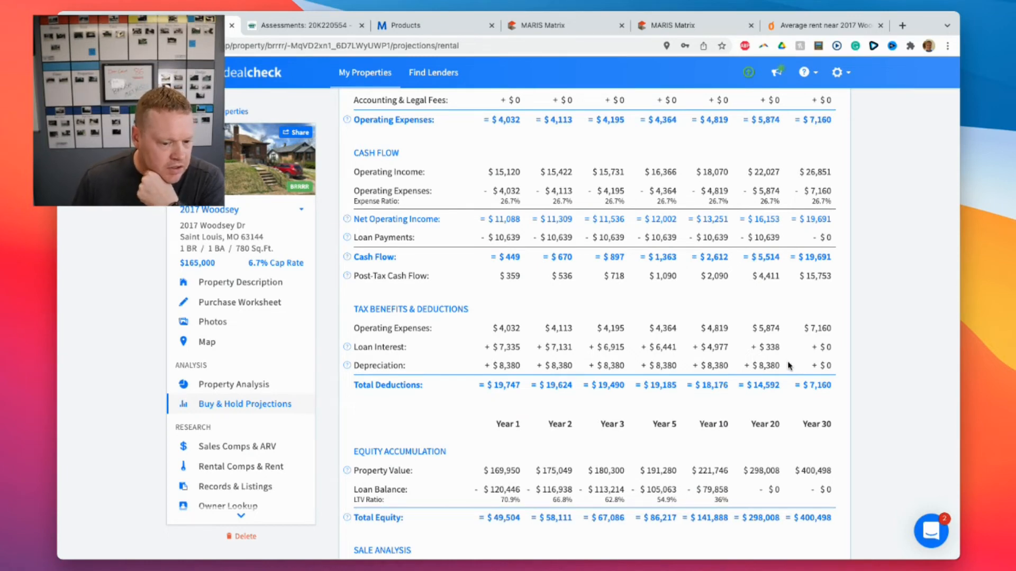
{"action": "scroll", "coordinate": [783, 363], "scroll_direction": "down", "scroll_amount": 5}
{"action": "scroll", "coordinate": [774, 360], "scroll_direction": "down", "scroll_amount": 5}
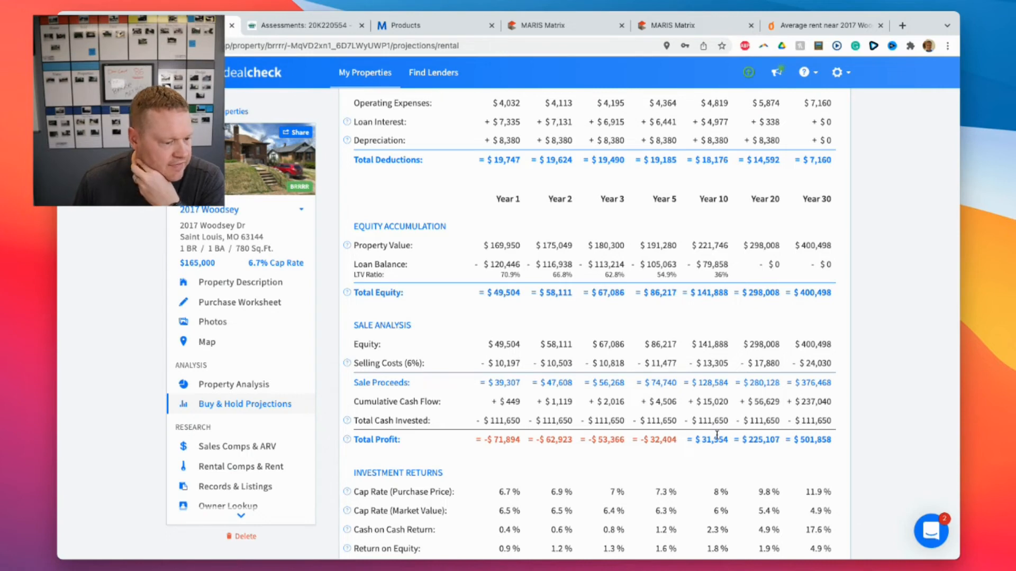
{"action": "scroll", "coordinate": [717, 435], "scroll_direction": "down", "scroll_amount": 3}
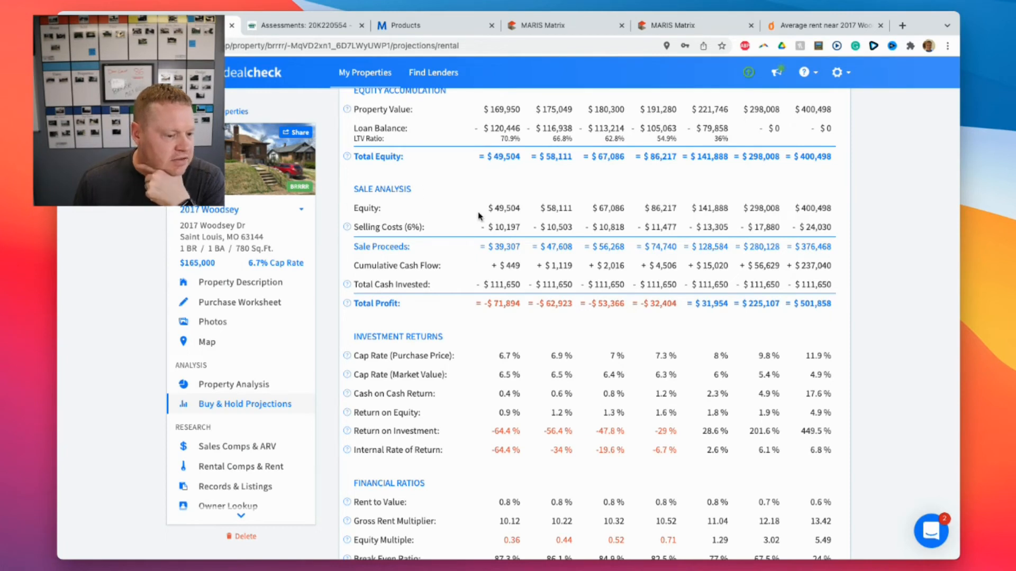
{"action": "scroll", "coordinate": [537, 263], "scroll_direction": "down", "scroll_amount": 1}
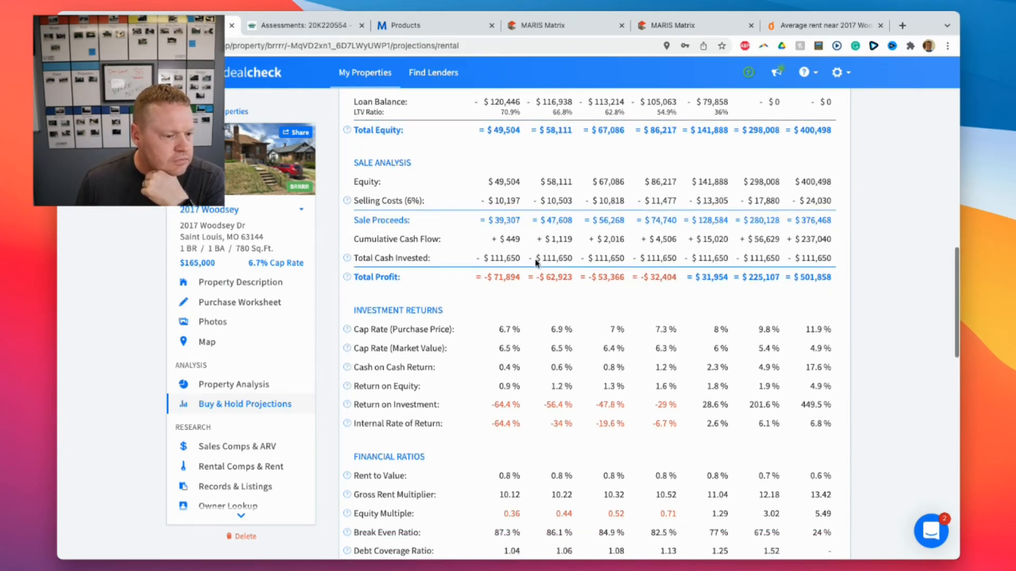
{"action": "scroll", "coordinate": [535, 260], "scroll_direction": "down", "scroll_amount": 6}
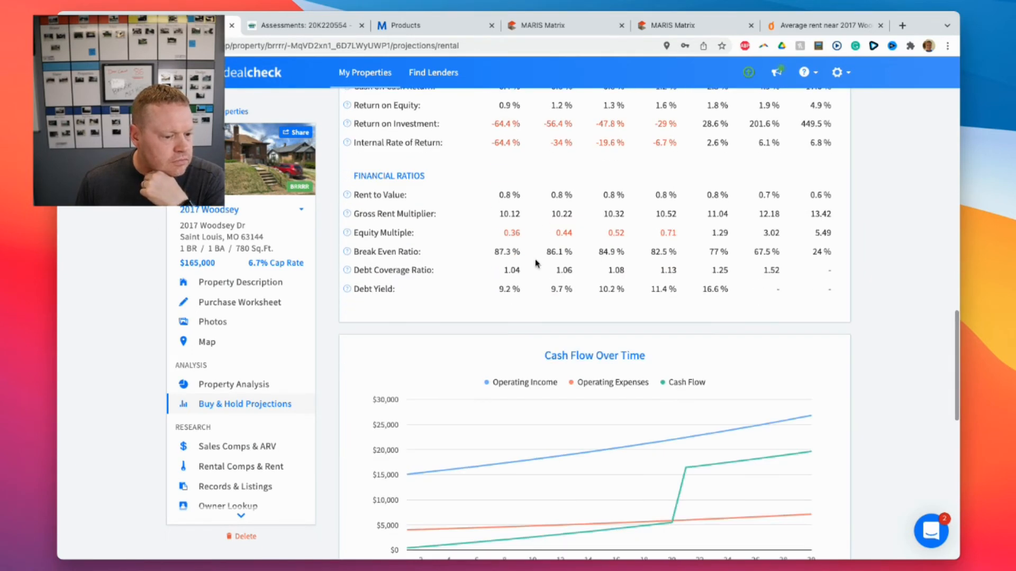
{"action": "scroll", "coordinate": [537, 263], "scroll_direction": "down", "scroll_amount": 3}
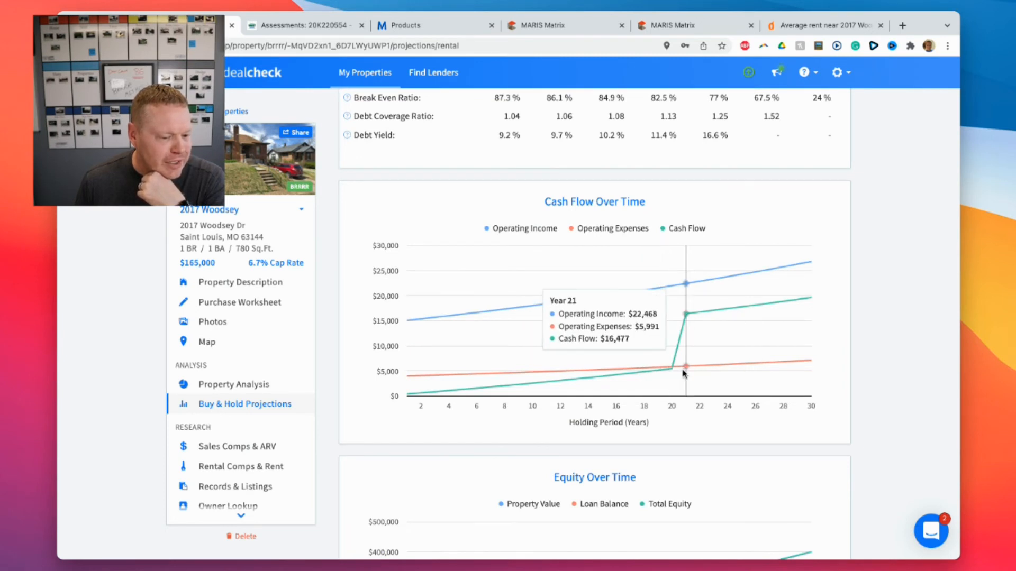
{"action": "scroll", "coordinate": [667, 375], "scroll_direction": "down", "scroll_amount": 4}
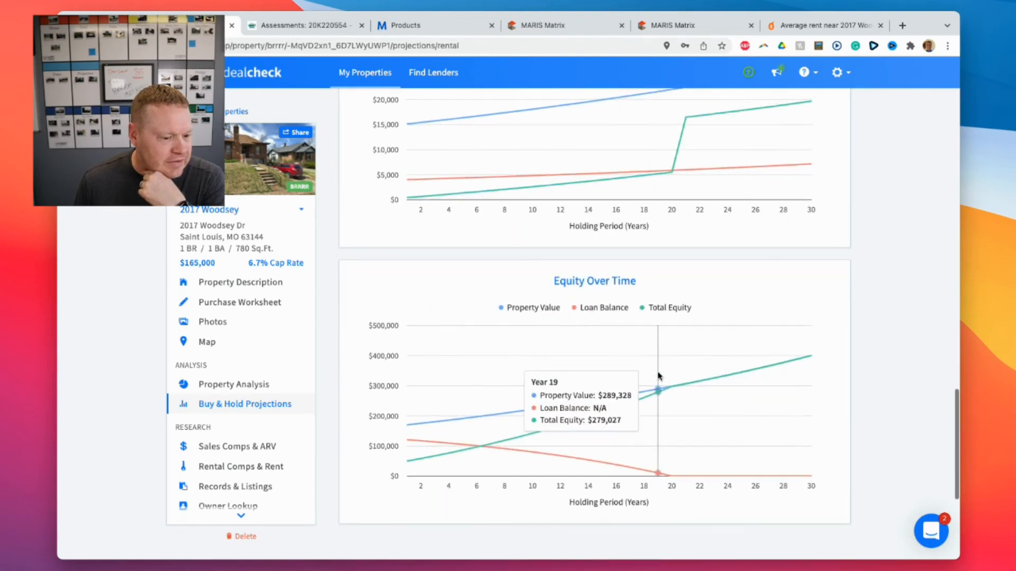
{"action": "scroll", "coordinate": [608, 370], "scroll_direction": "down", "scroll_amount": 1}
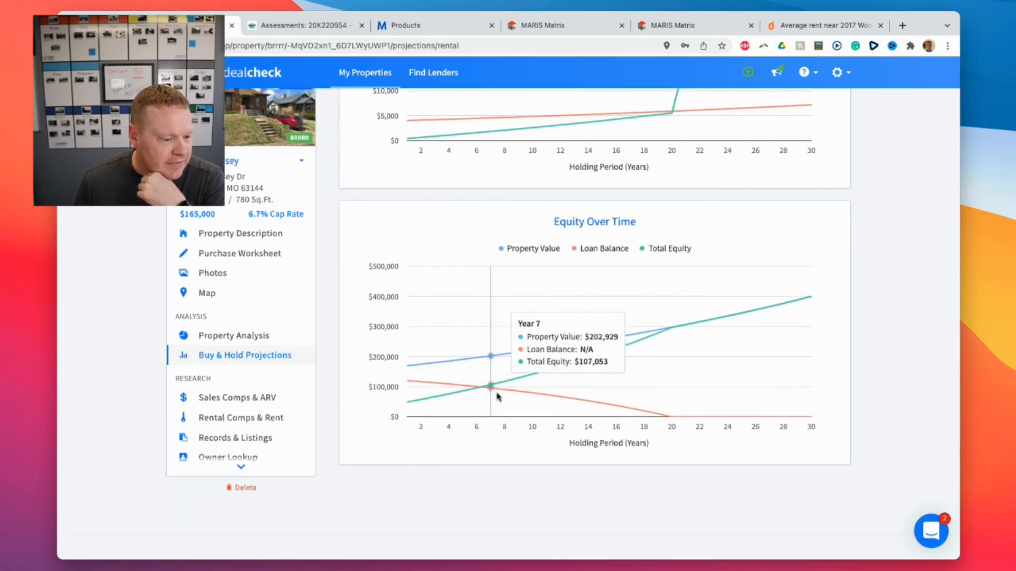
{"action": "scroll", "coordinate": [609, 391], "scroll_direction": "down", "scroll_amount": 4}
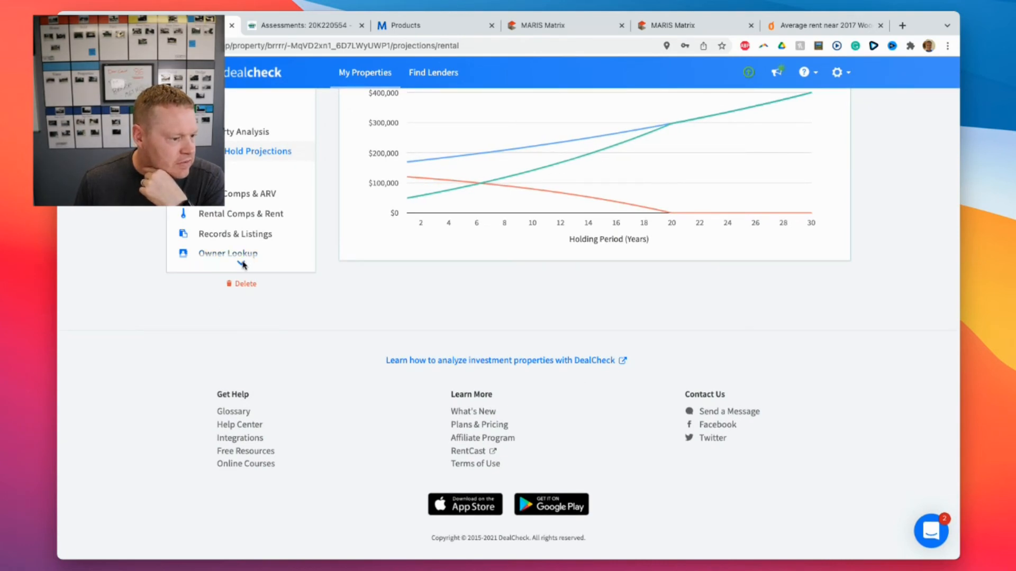
{"action": "left_click", "coordinate": [247, 195]}
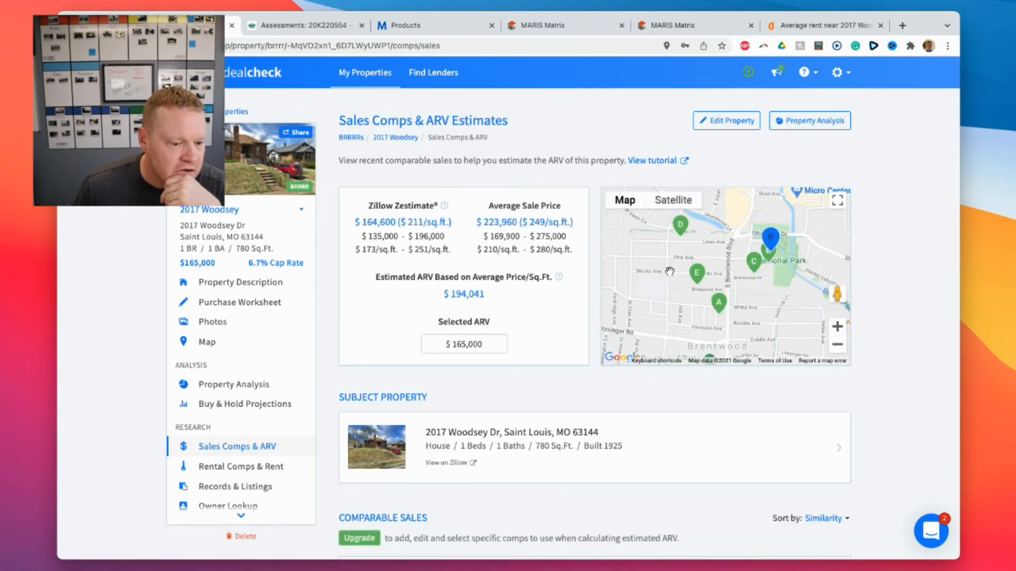
{"action": "left_click", "coordinate": [698, 277]}
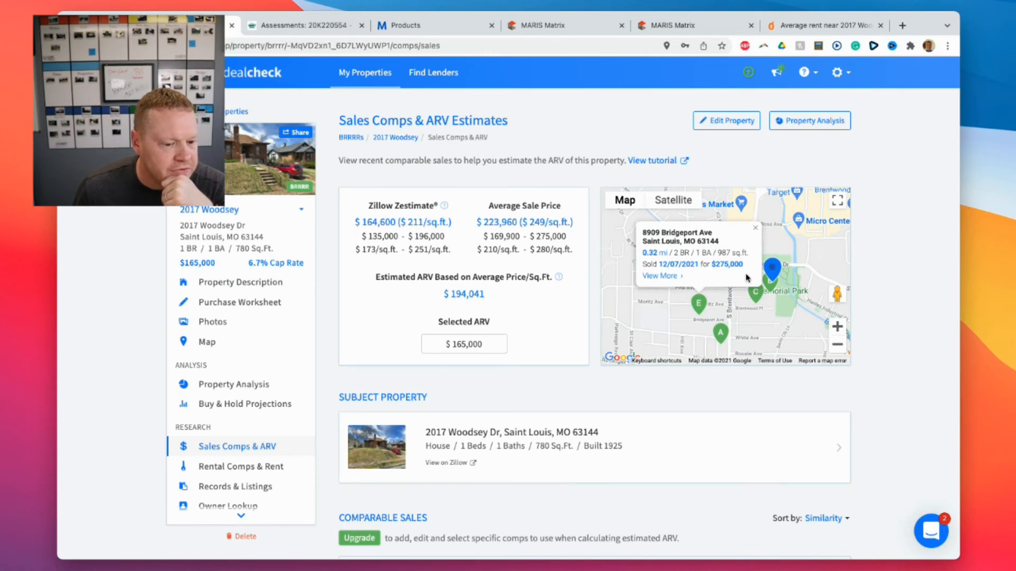
{"action": "left_click", "coordinate": [721, 333]}
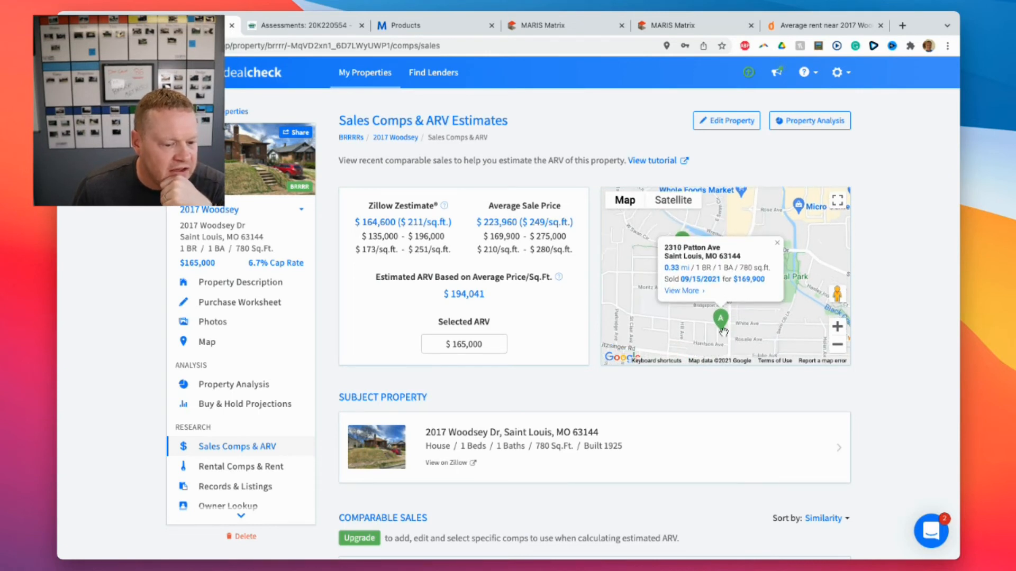
{"action": "left_click", "coordinate": [777, 243]}
{"action": "left_click", "coordinate": [681, 237]}
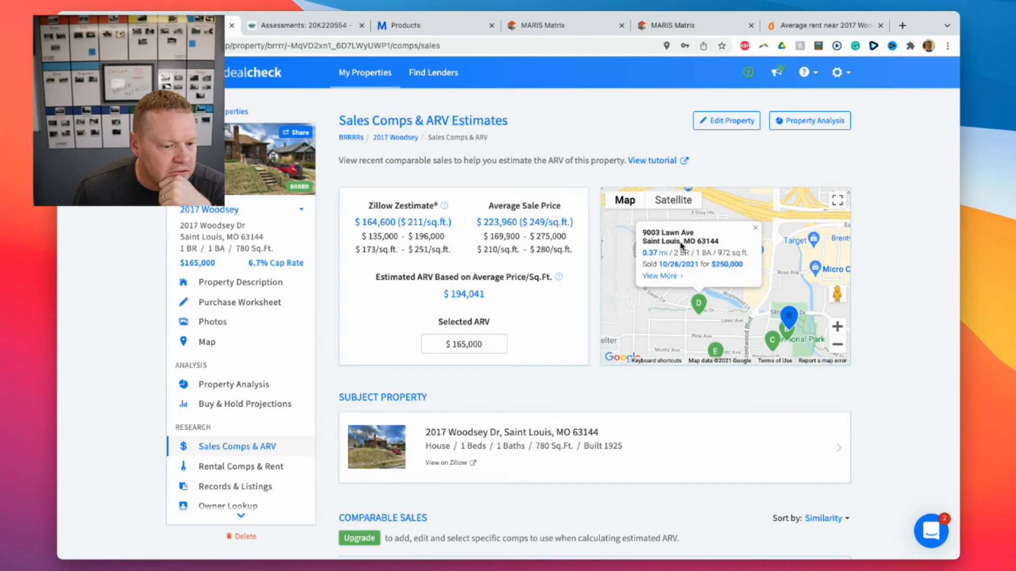
{"action": "scroll", "coordinate": [610, 376], "scroll_direction": "down", "scroll_amount": 1}
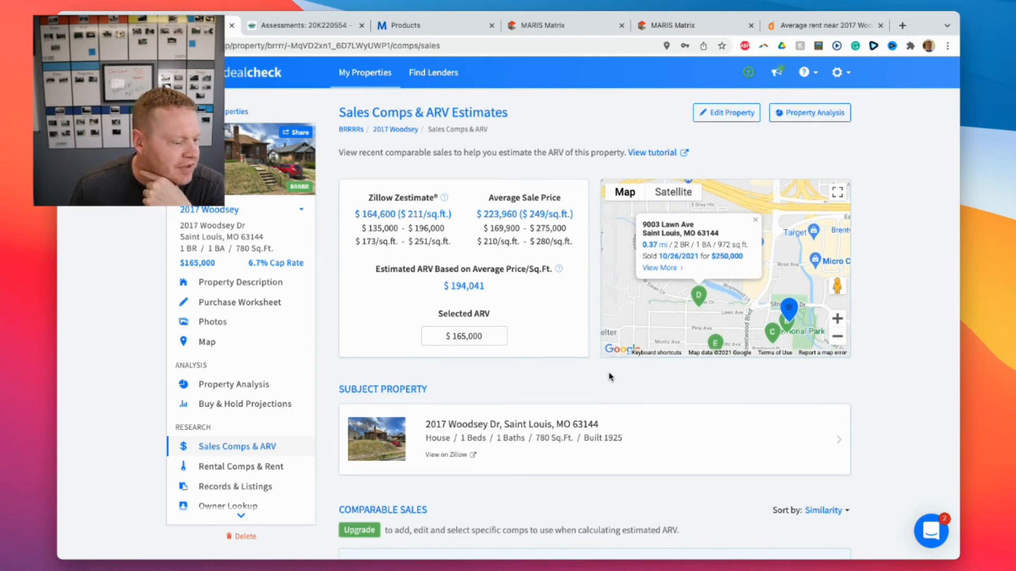
{"action": "left_click", "coordinate": [257, 470]}
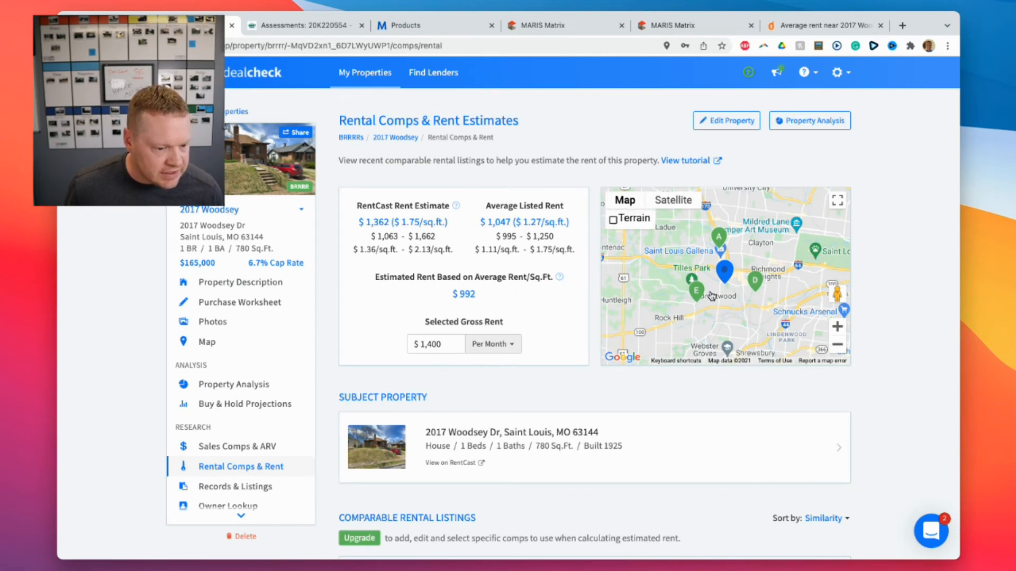
Scroll through the comparable rental listings, then open Records & Listings.
{"action": "scroll", "coordinate": [574, 355], "scroll_direction": "down", "scroll_amount": 3}
{"action": "scroll", "coordinate": [574, 355], "scroll_direction": "down", "scroll_amount": 3}
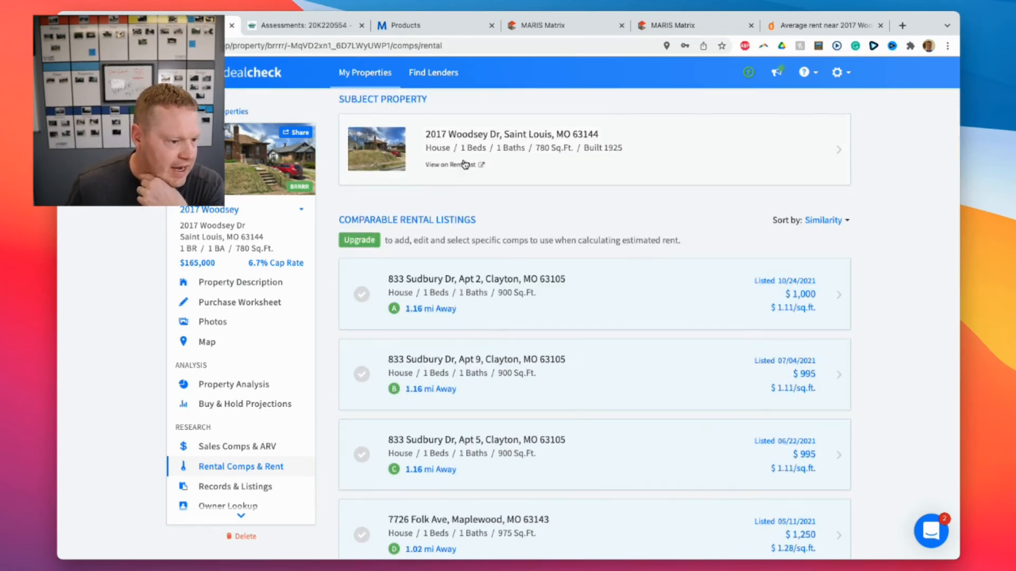
{"action": "scroll", "coordinate": [514, 345], "scroll_direction": "down", "scroll_amount": 1}
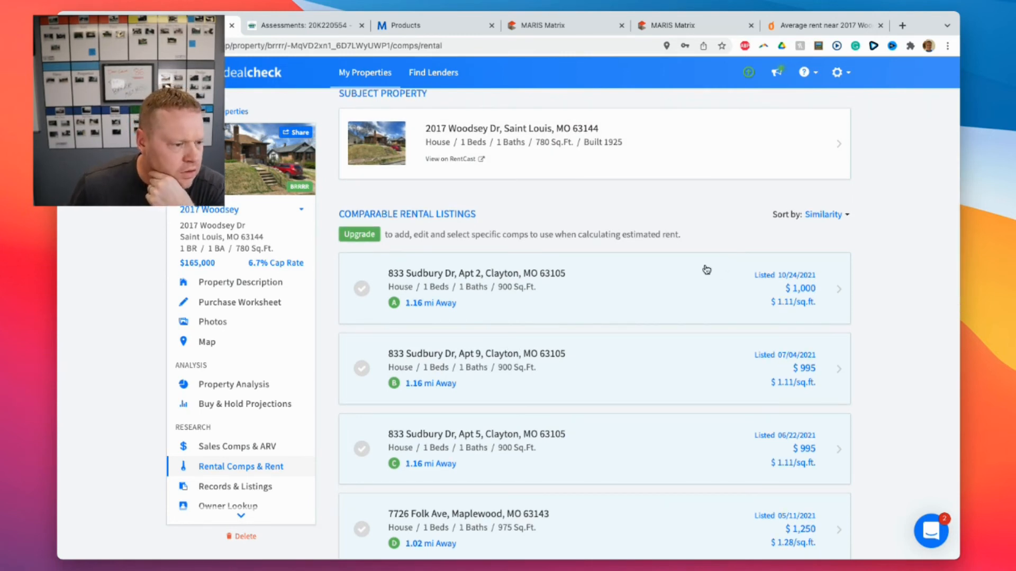
{"action": "scroll", "coordinate": [672, 278], "scroll_direction": "down", "scroll_amount": 3}
{"action": "scroll", "coordinate": [671, 279], "scroll_direction": "up", "scroll_amount": 7}
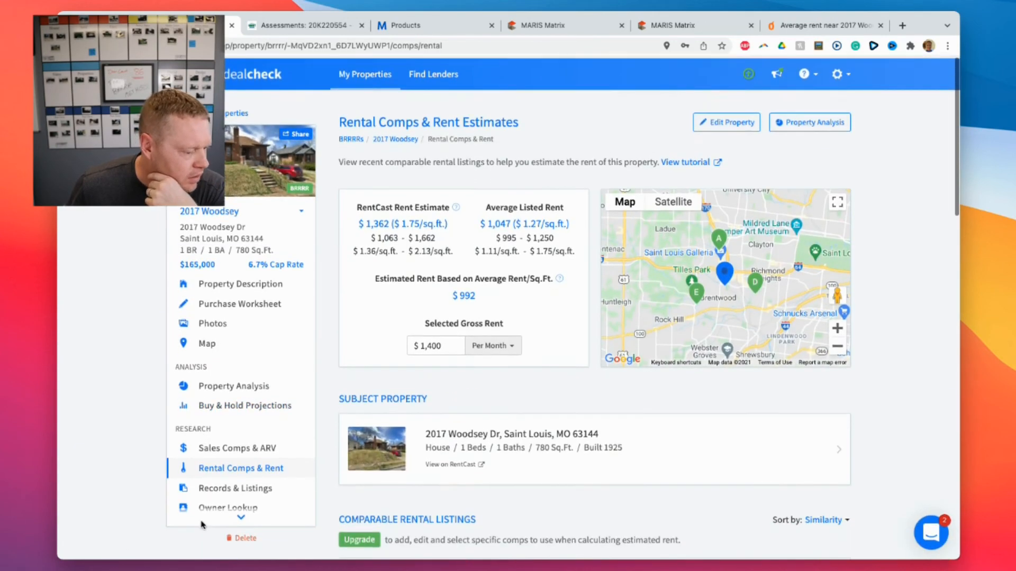
{"action": "scroll", "coordinate": [201, 524], "scroll_direction": "down", "scroll_amount": 2}
{"action": "left_click", "coordinate": [255, 447]}
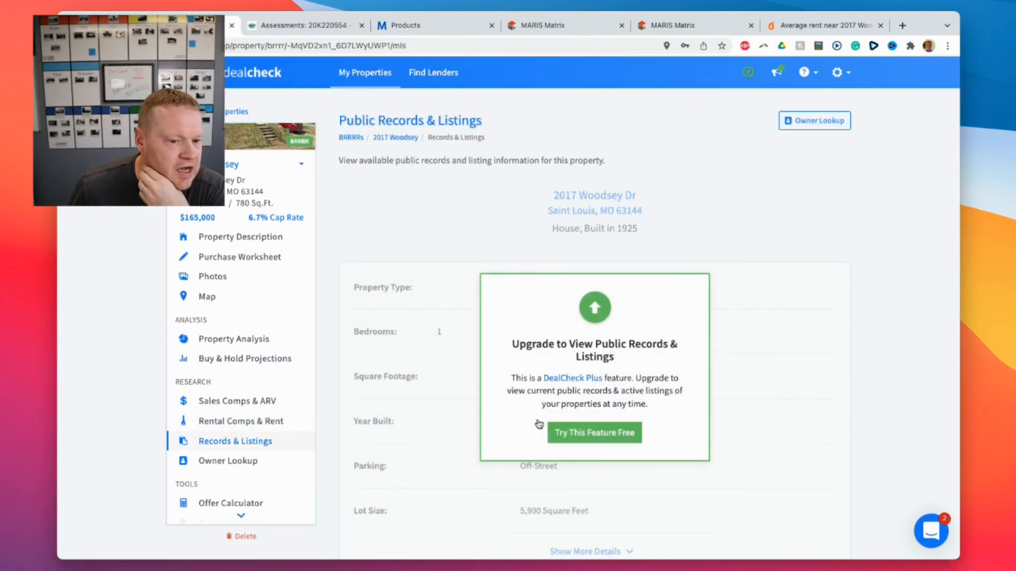
Visit the Owner Lookup, Offer Calculator and Reports & Sharing pages, then return to Property Analysis.
{"action": "scroll", "coordinate": [233, 455], "scroll_direction": "down", "scroll_amount": 2}
{"action": "left_click", "coordinate": [250, 394]}
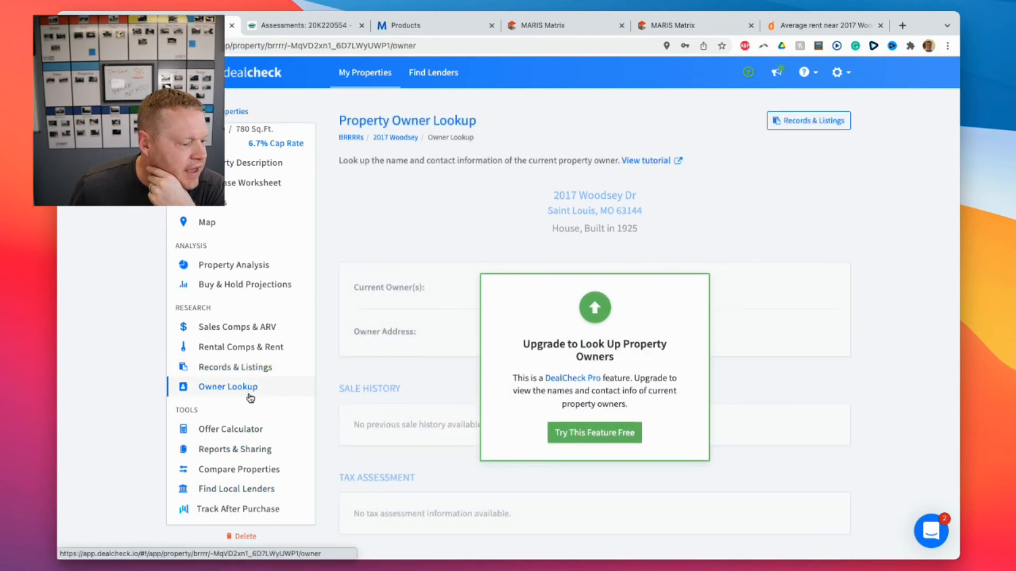
{"action": "left_click", "coordinate": [250, 429]}
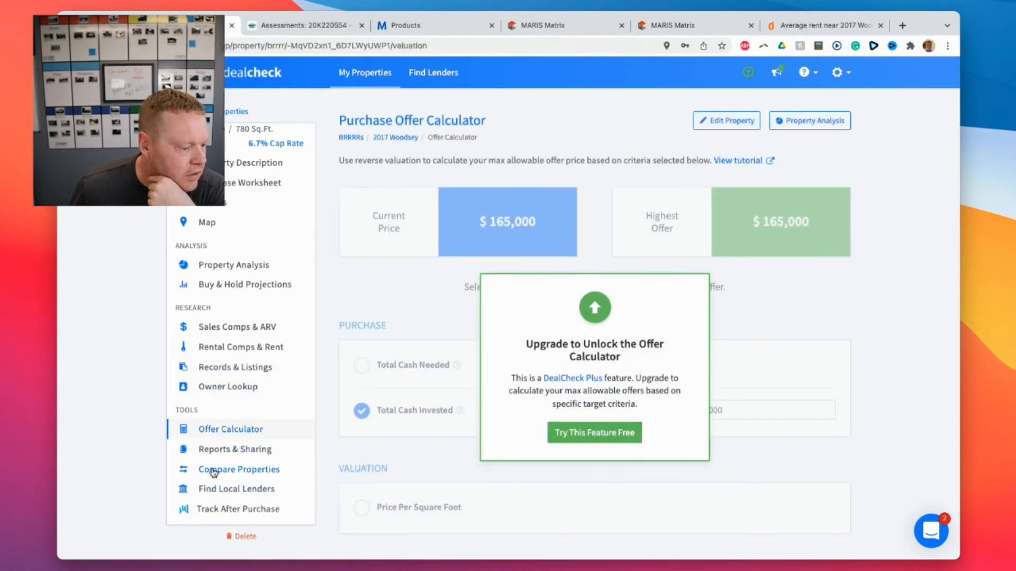
{"action": "left_click", "coordinate": [217, 451]}
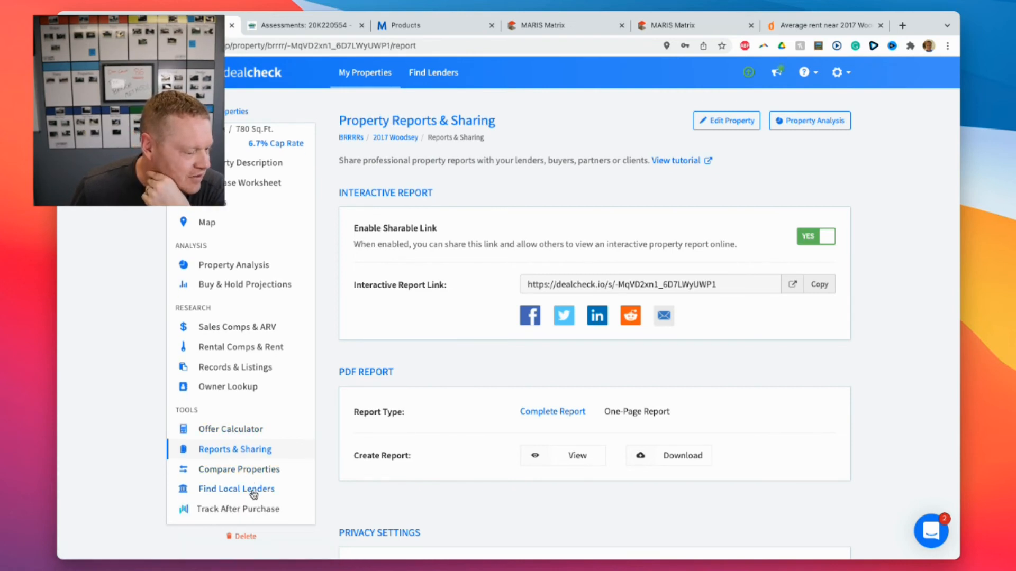
{"action": "scroll", "coordinate": [246, 233], "scroll_direction": "up", "scroll_amount": 3}
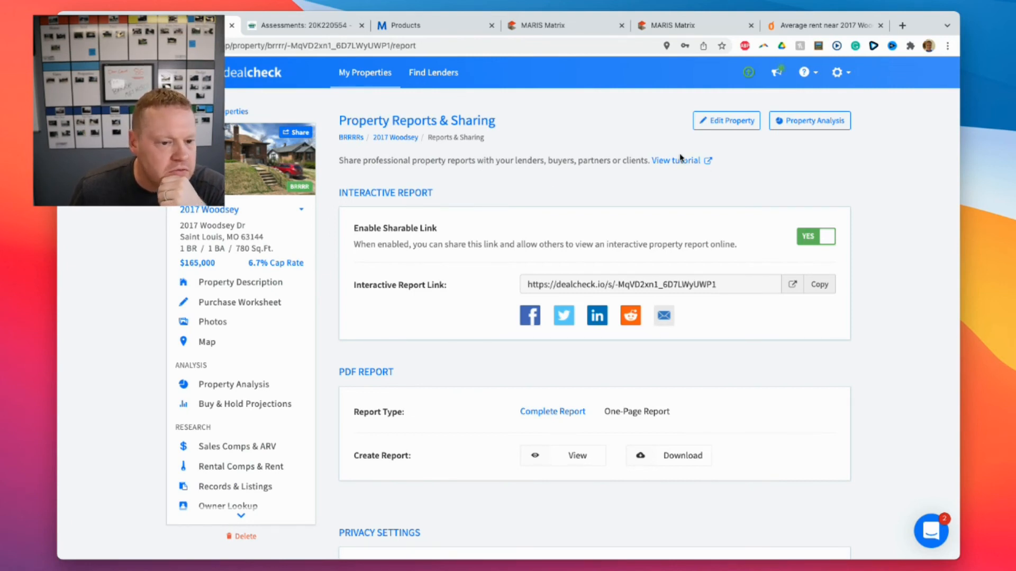
{"action": "left_click", "coordinate": [812, 121]}
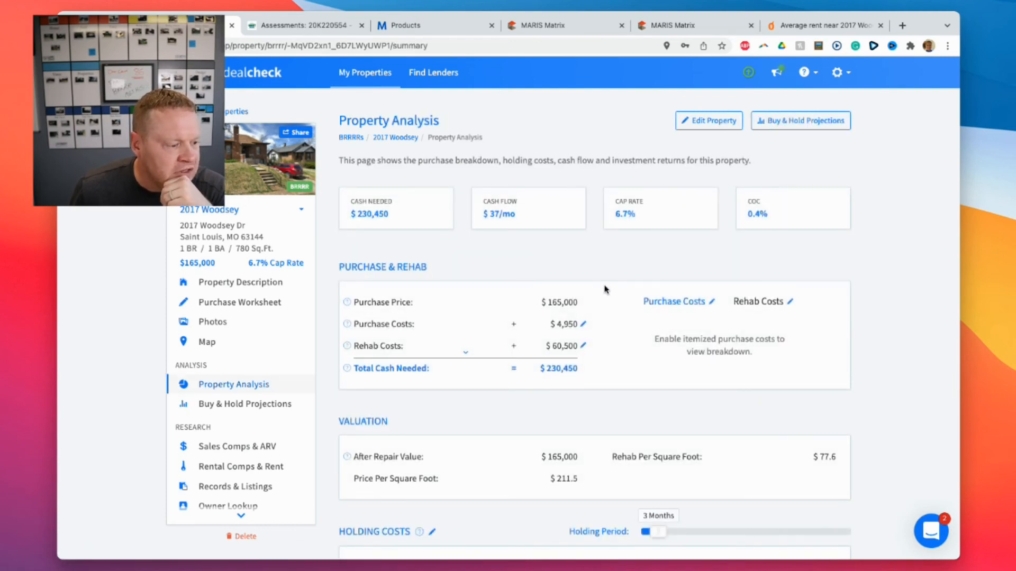
Open the Offer Calculator, attempt the DealCheck Plus free trial, then dismiss the upgrade offer.
{"action": "scroll", "coordinate": [250, 429], "scroll_direction": "down", "scroll_amount": 3}
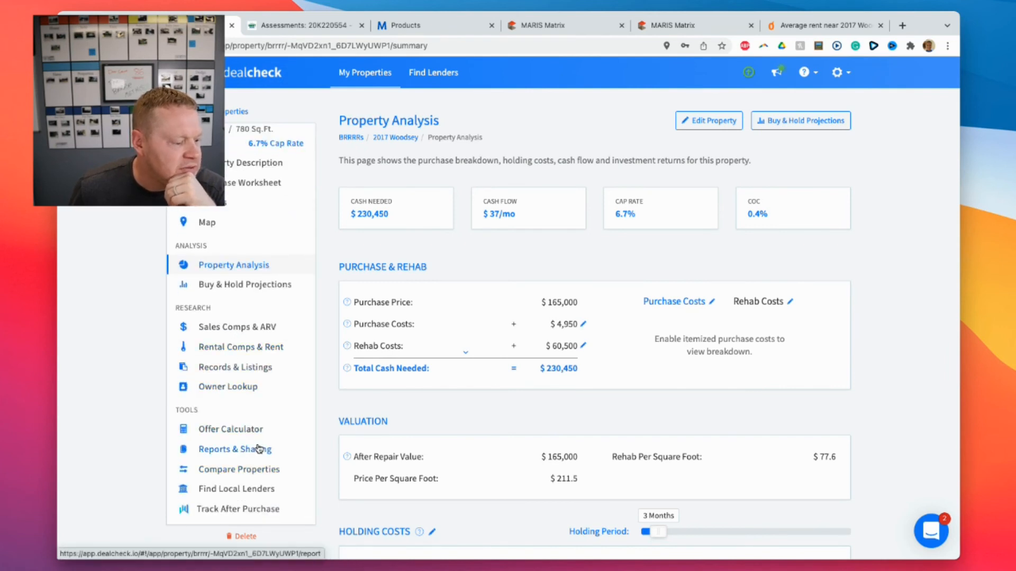
{"action": "left_click", "coordinate": [244, 431]}
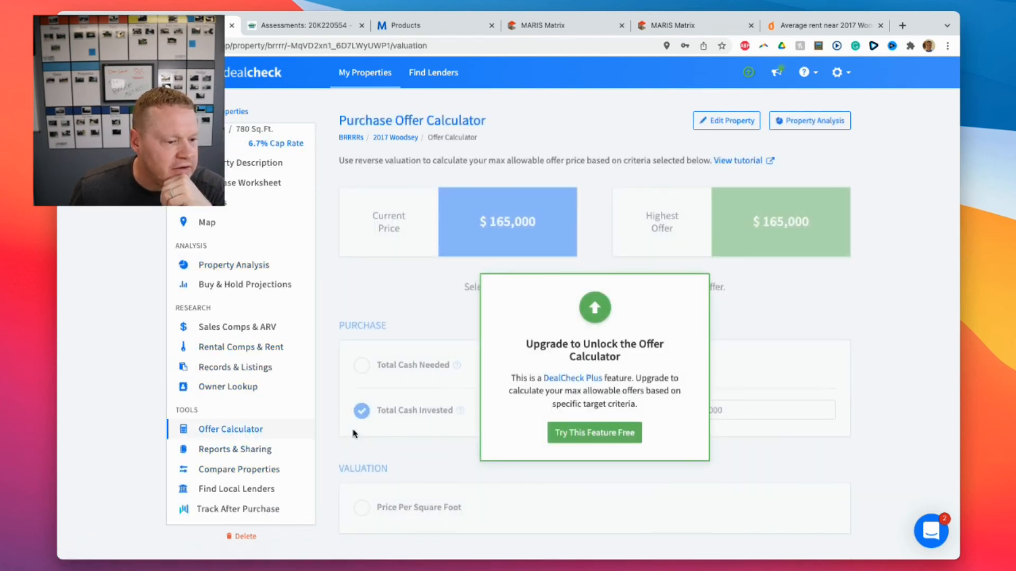
{"action": "left_click", "coordinate": [605, 439]}
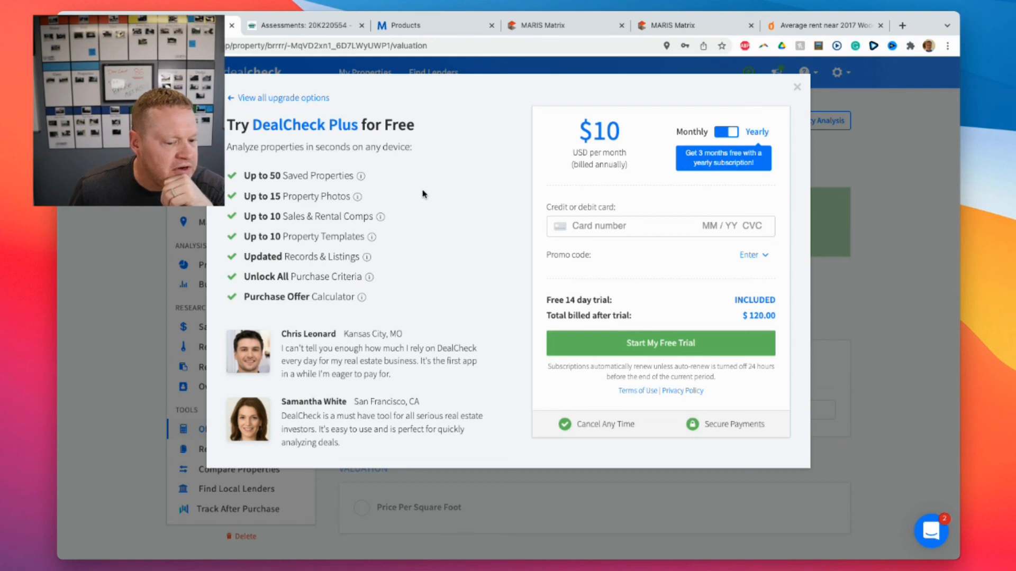
{"action": "left_click", "coordinate": [664, 343]}
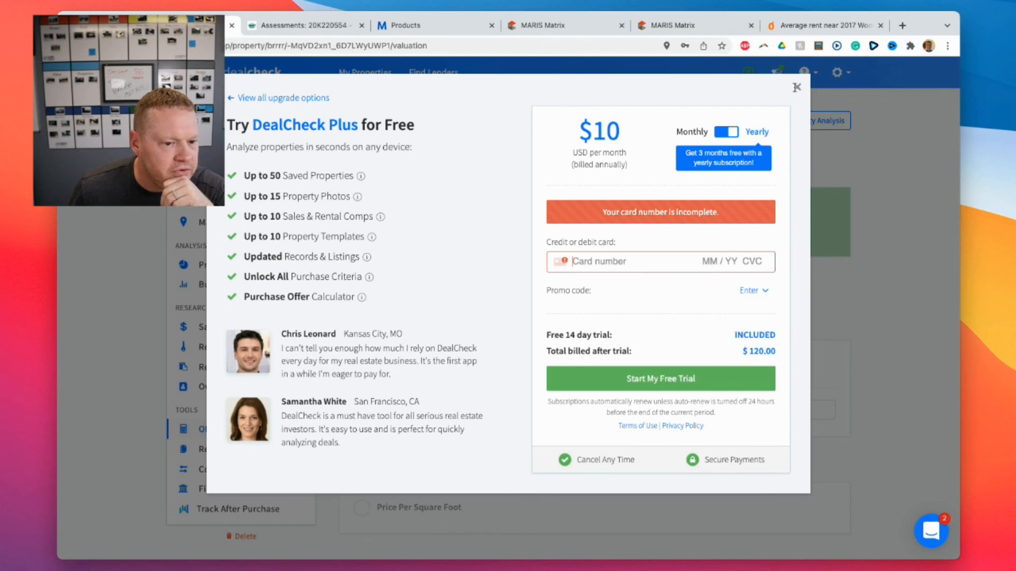
{"action": "left_click", "coordinate": [797, 88]}
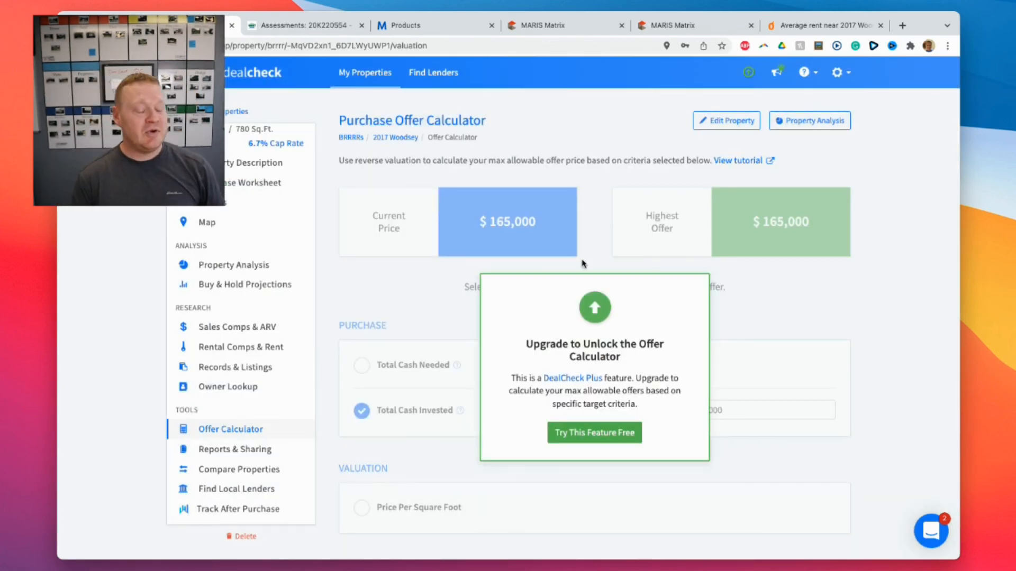